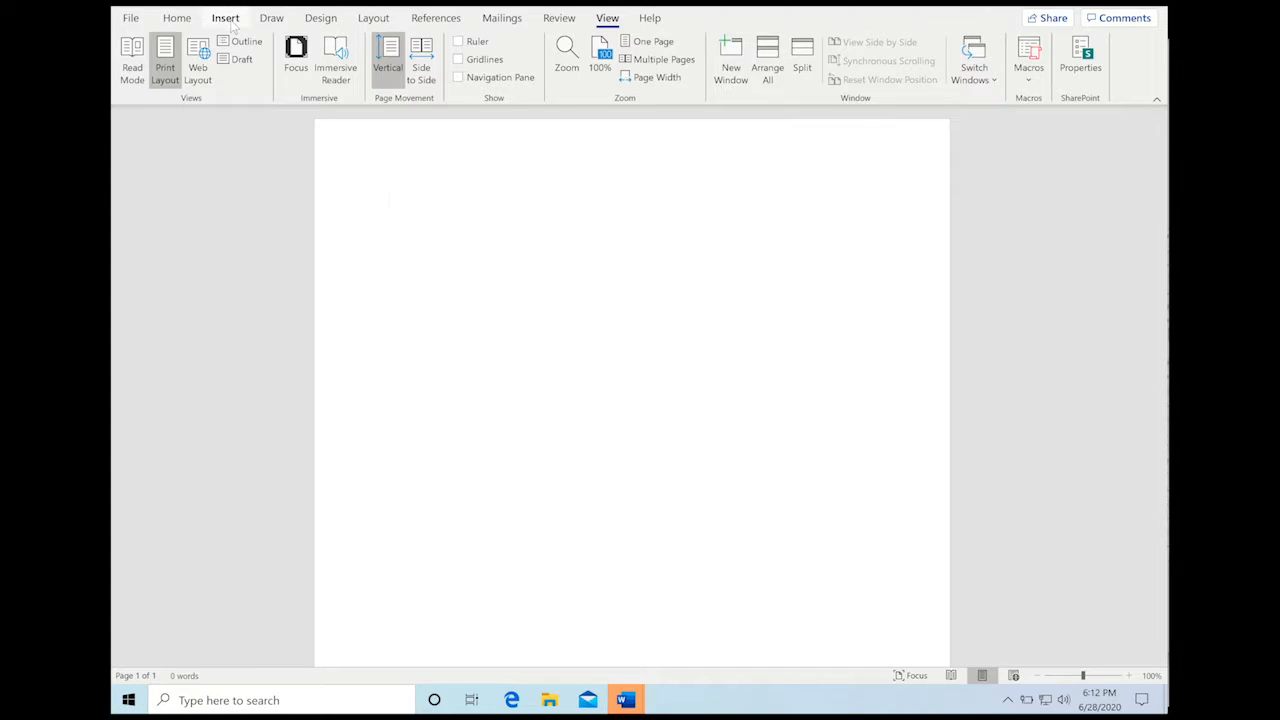
- Insert a new blank equation in the document and set the zoom to 200%
click(228, 22)
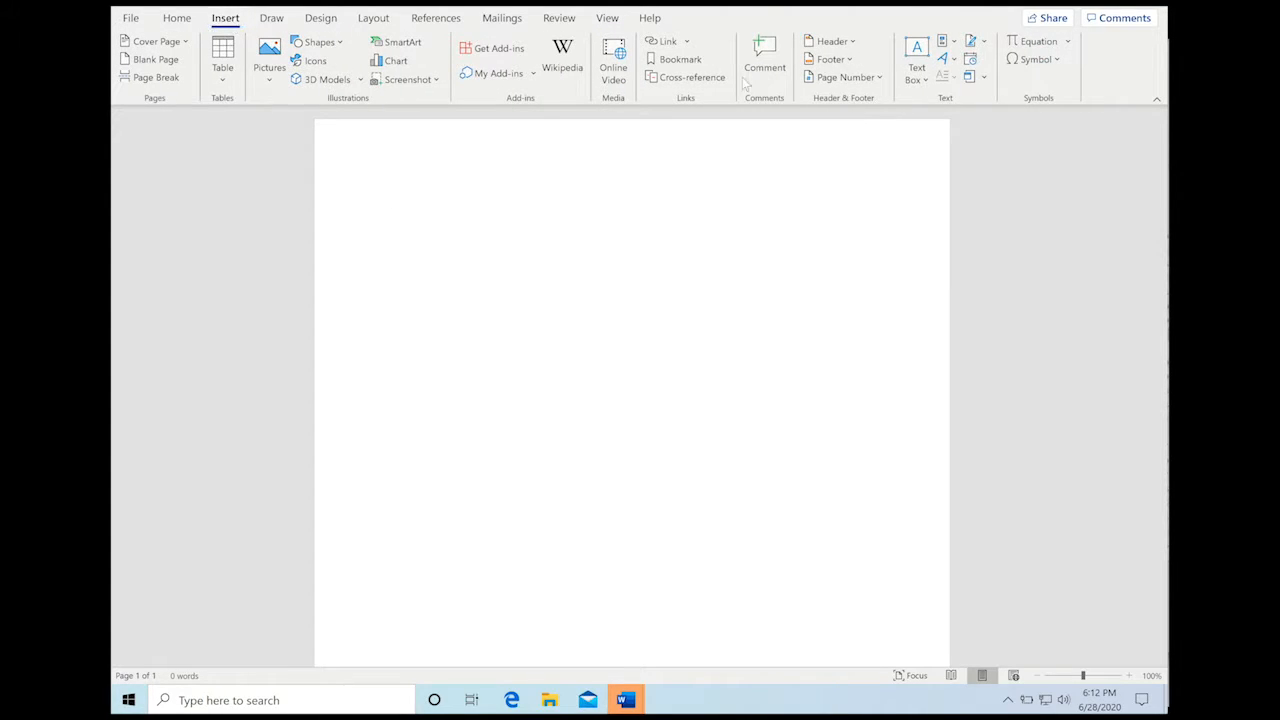
click(1039, 43)
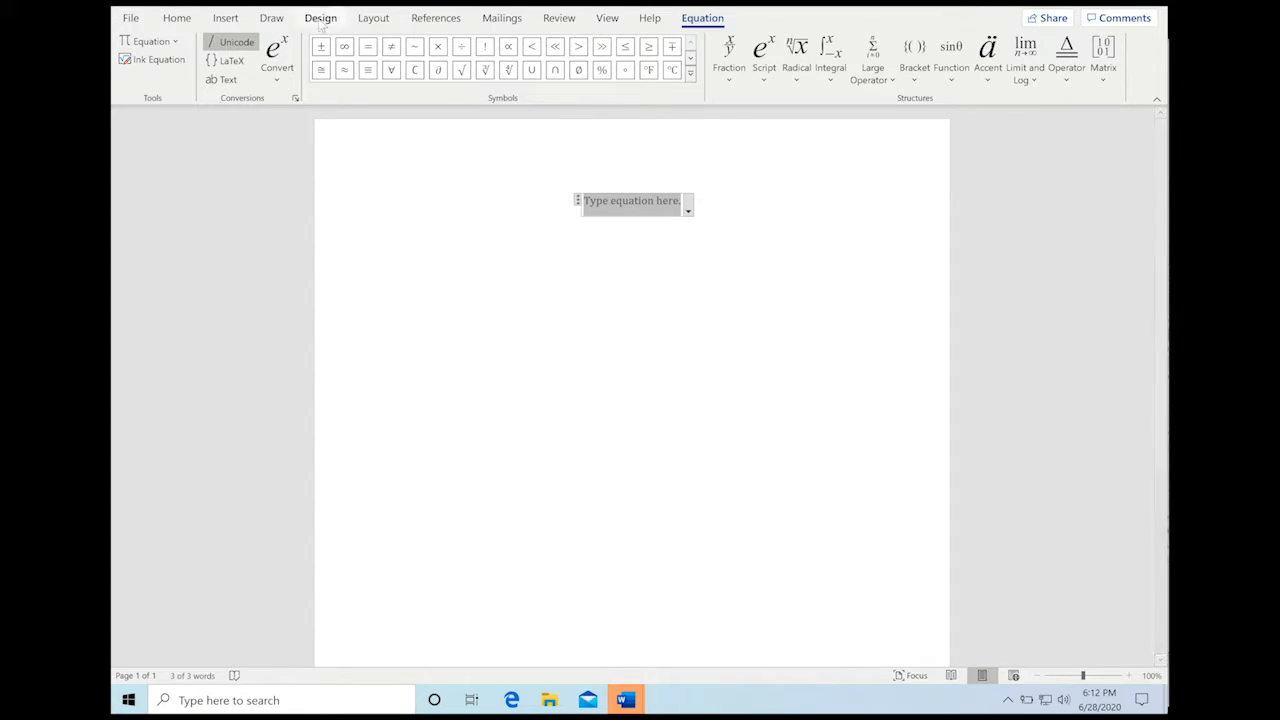
click(607, 20)
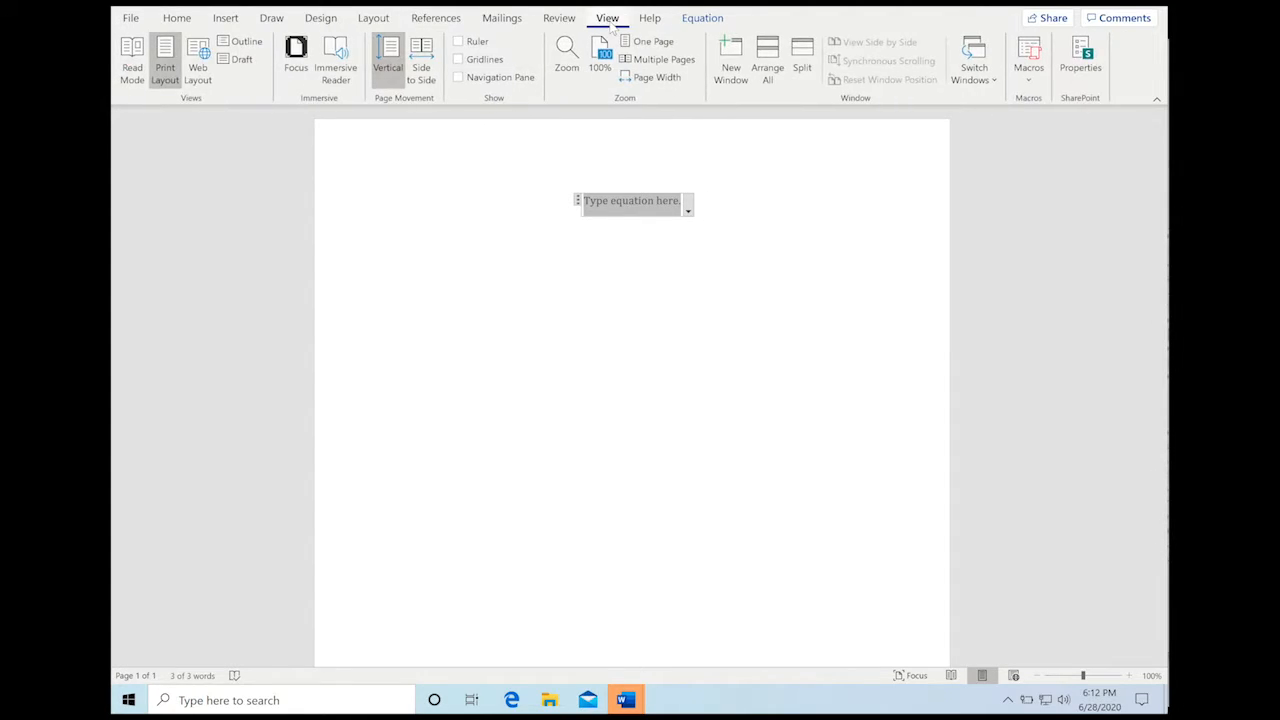
click(567, 55)
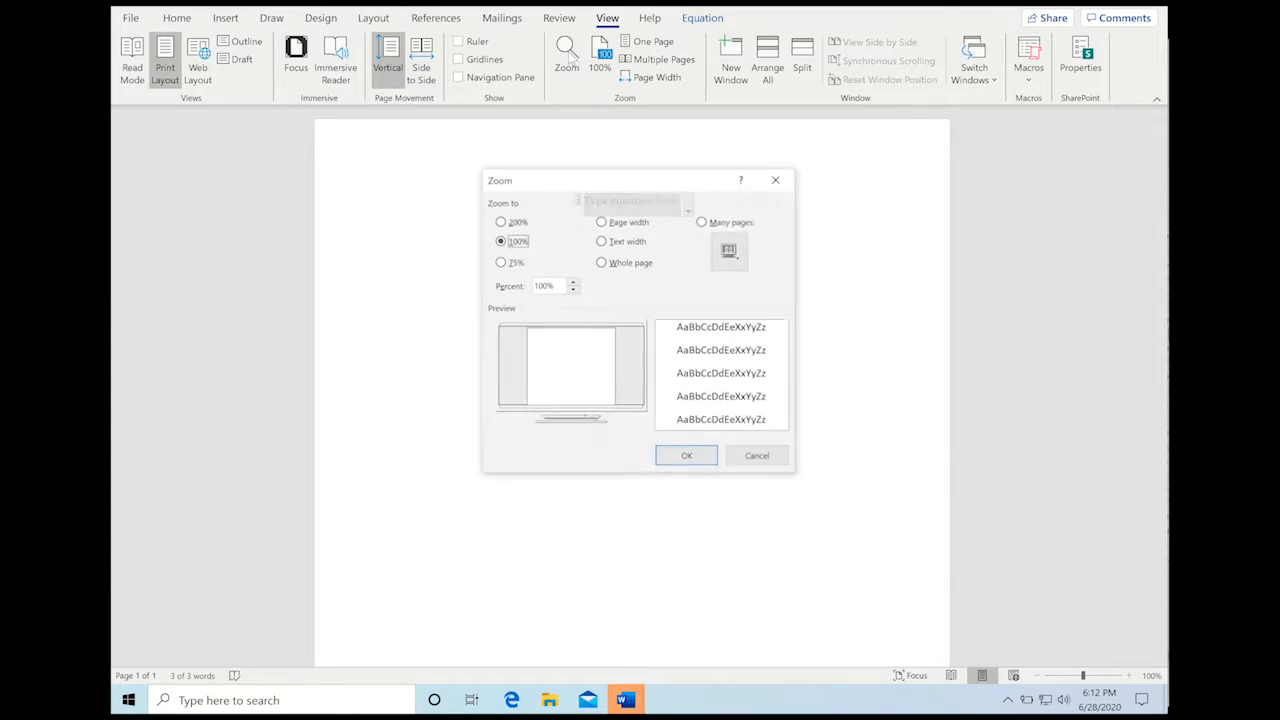
click(500, 221)
click(690, 455)
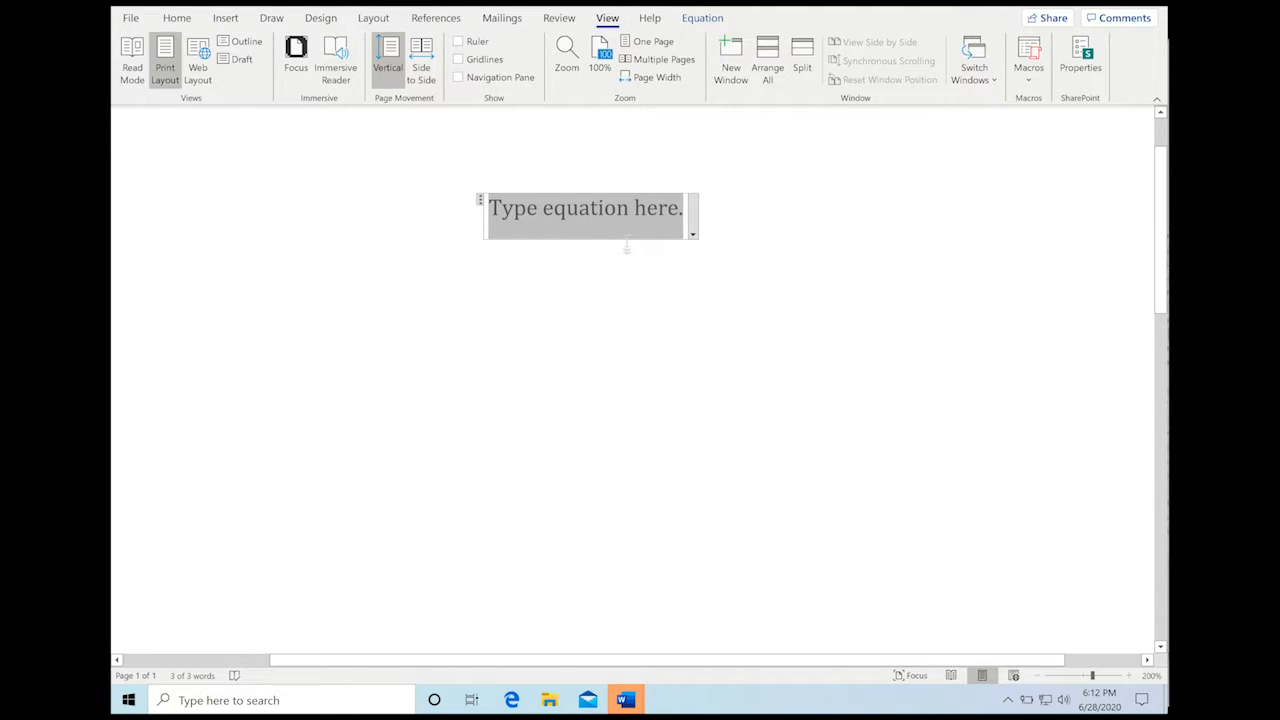
- Enter F = ma in the blank equation
click(705, 20)
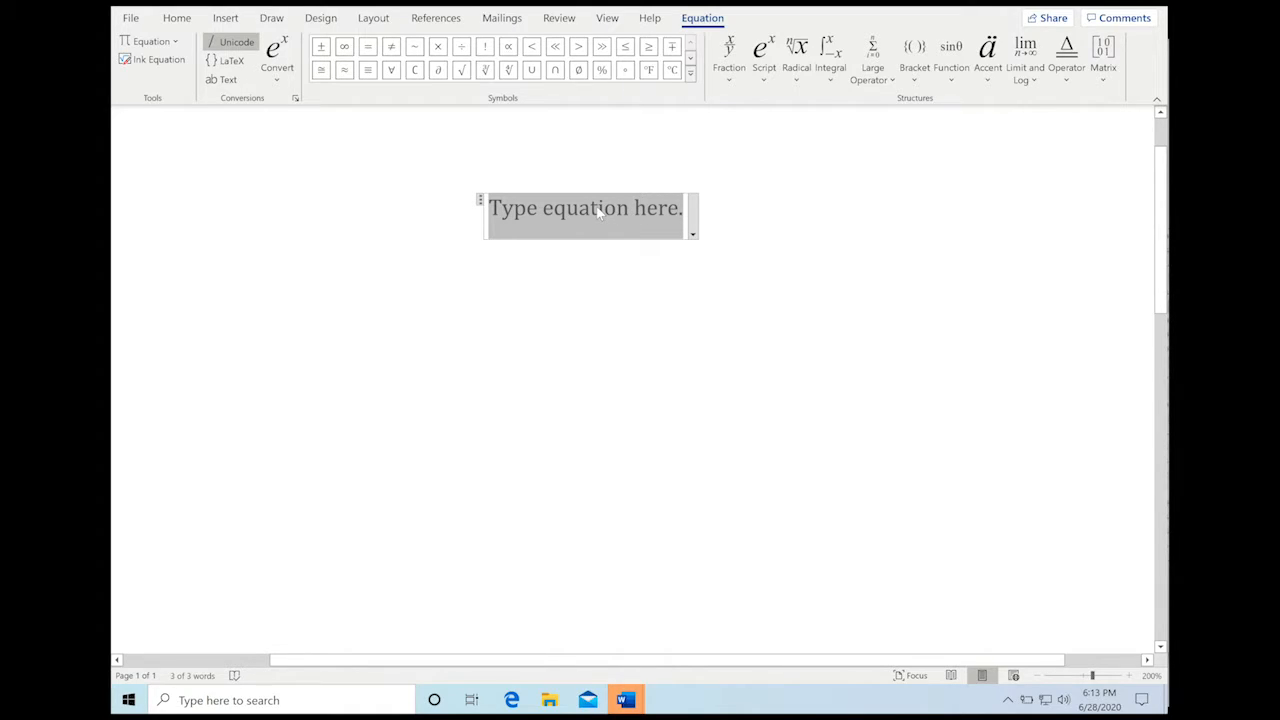
text(F)
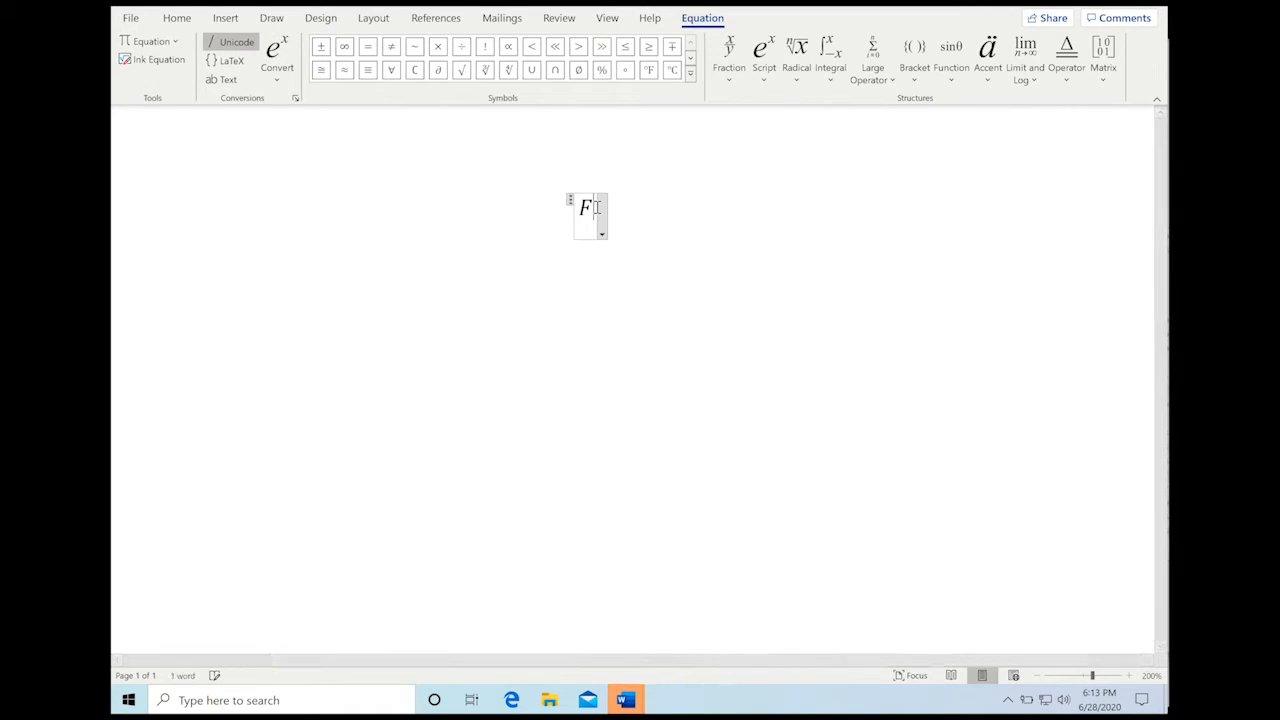
text( = ma)
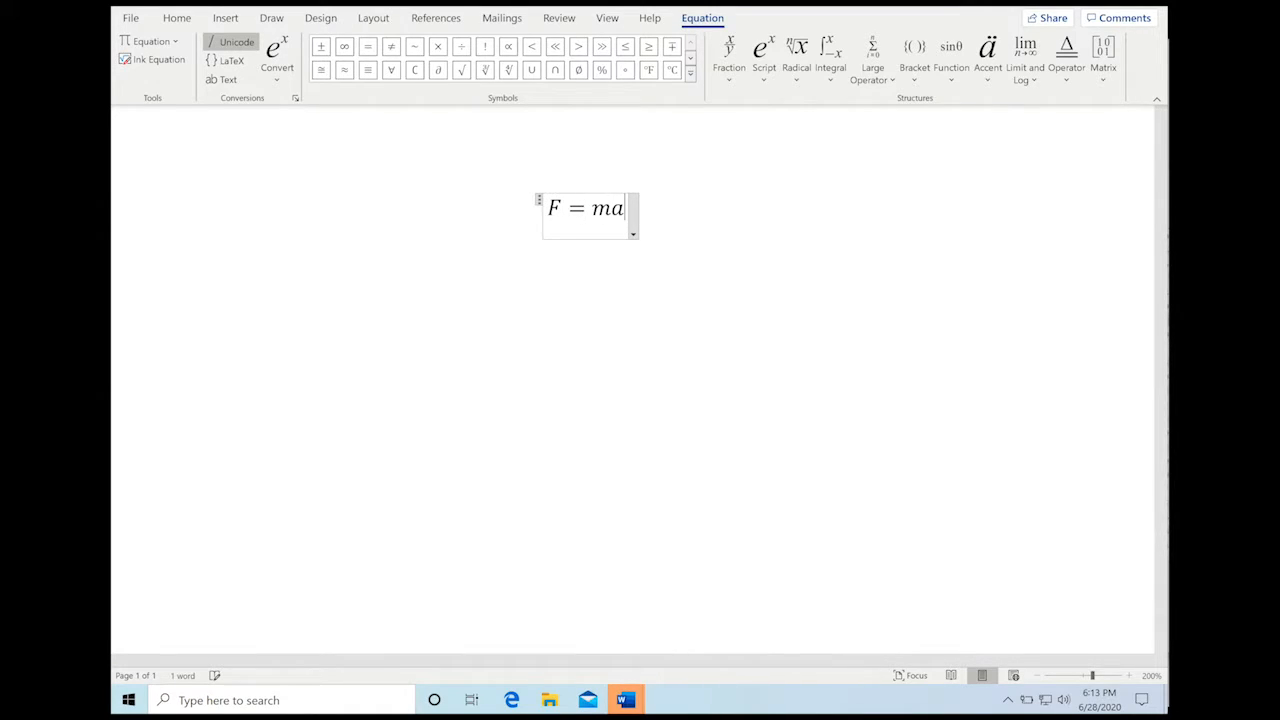
click(680, 296)
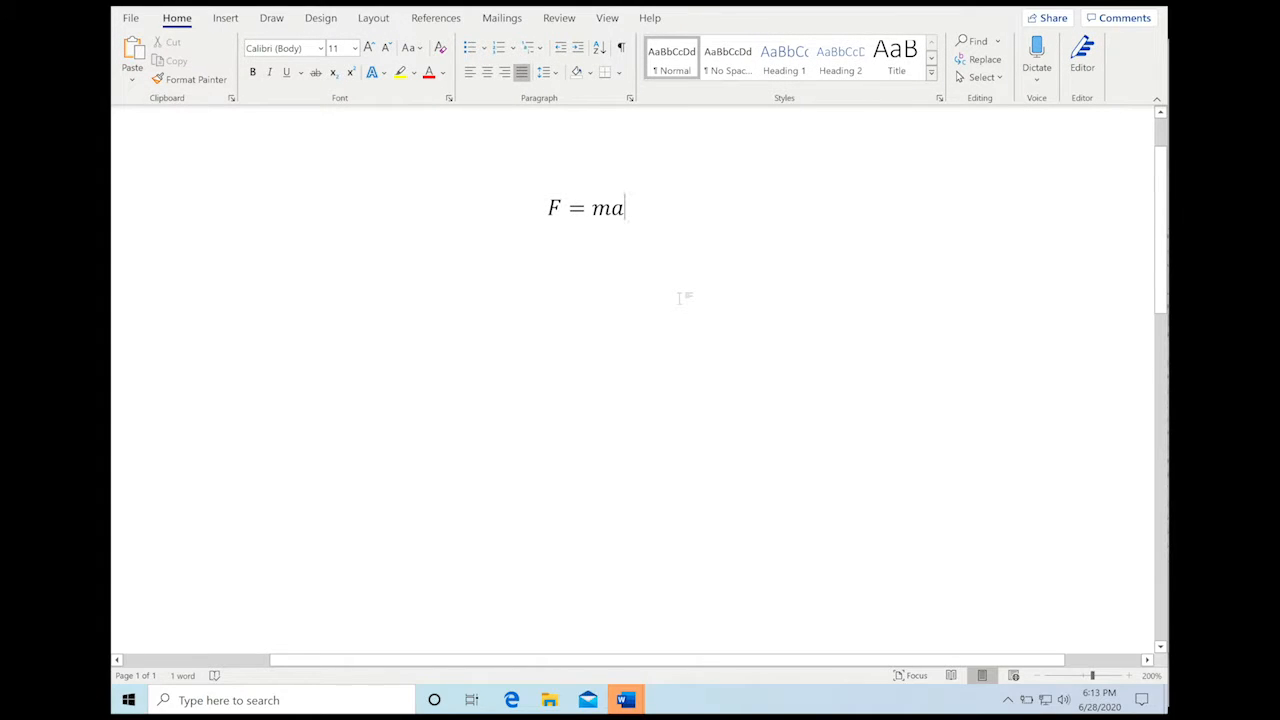
- Replace the F in the equation with a subscript structure that has base F and subscript x
click(553, 207)
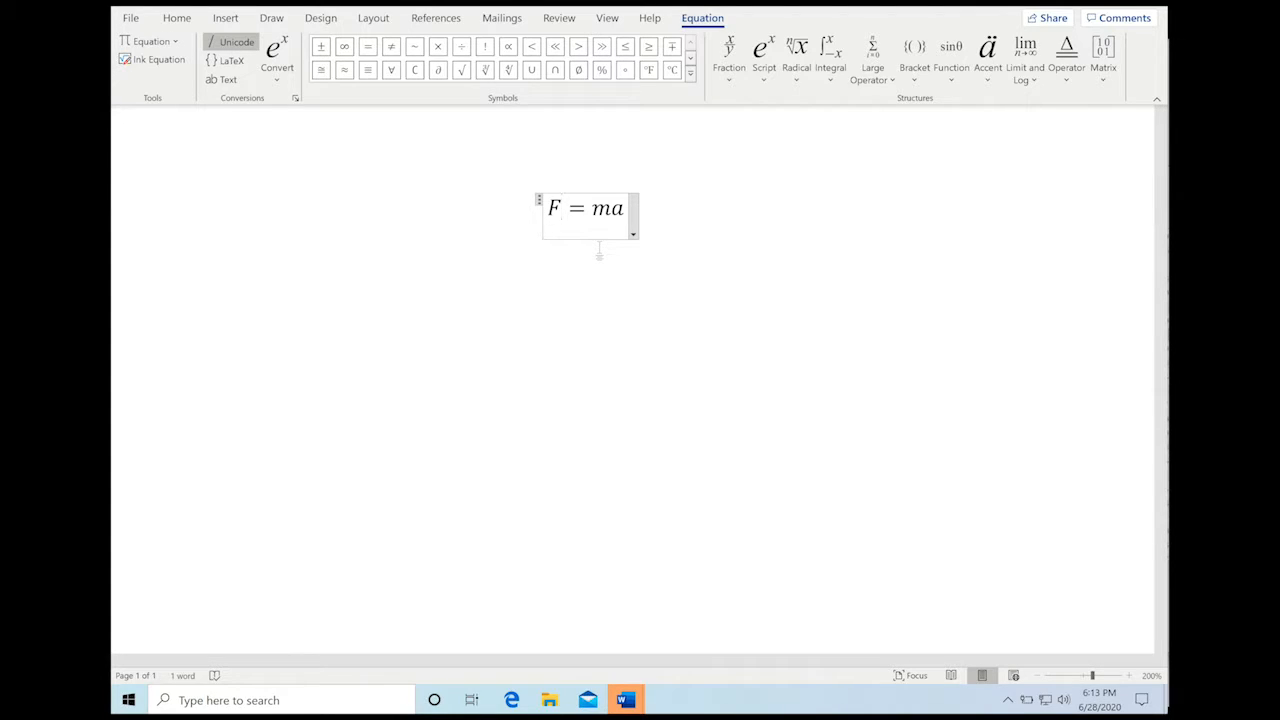
key(BackSpace)
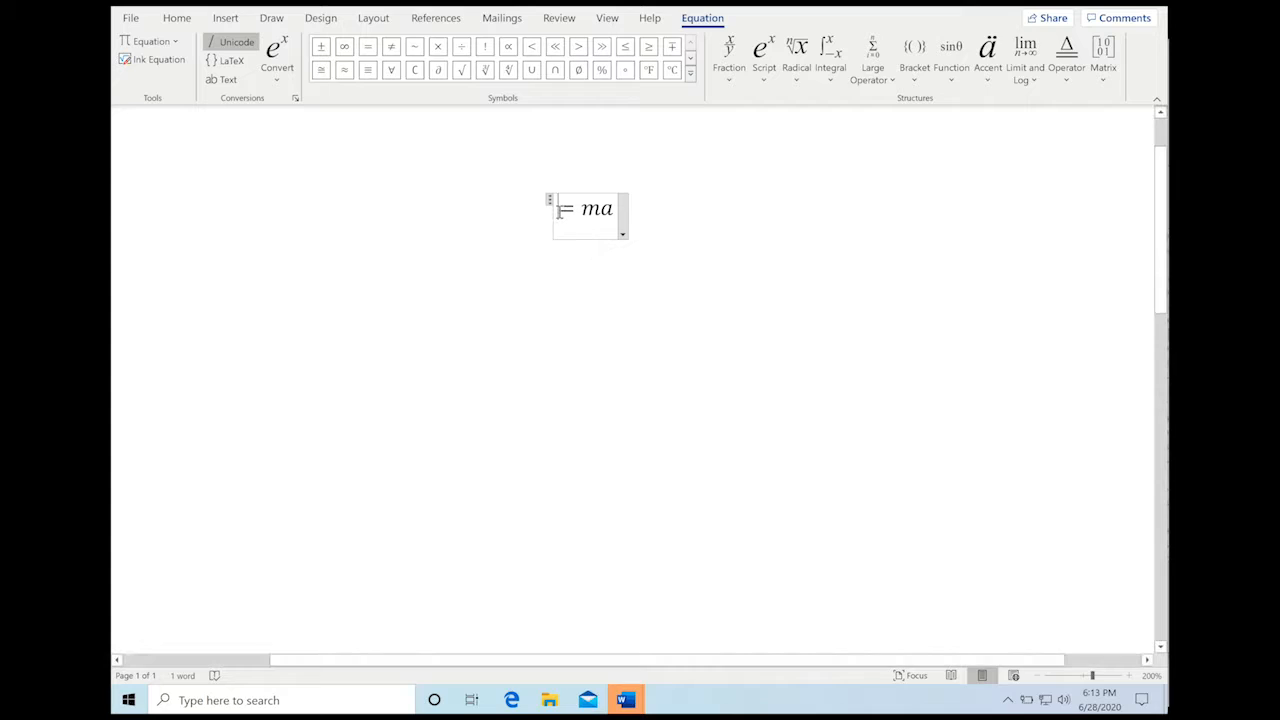
click(768, 78)
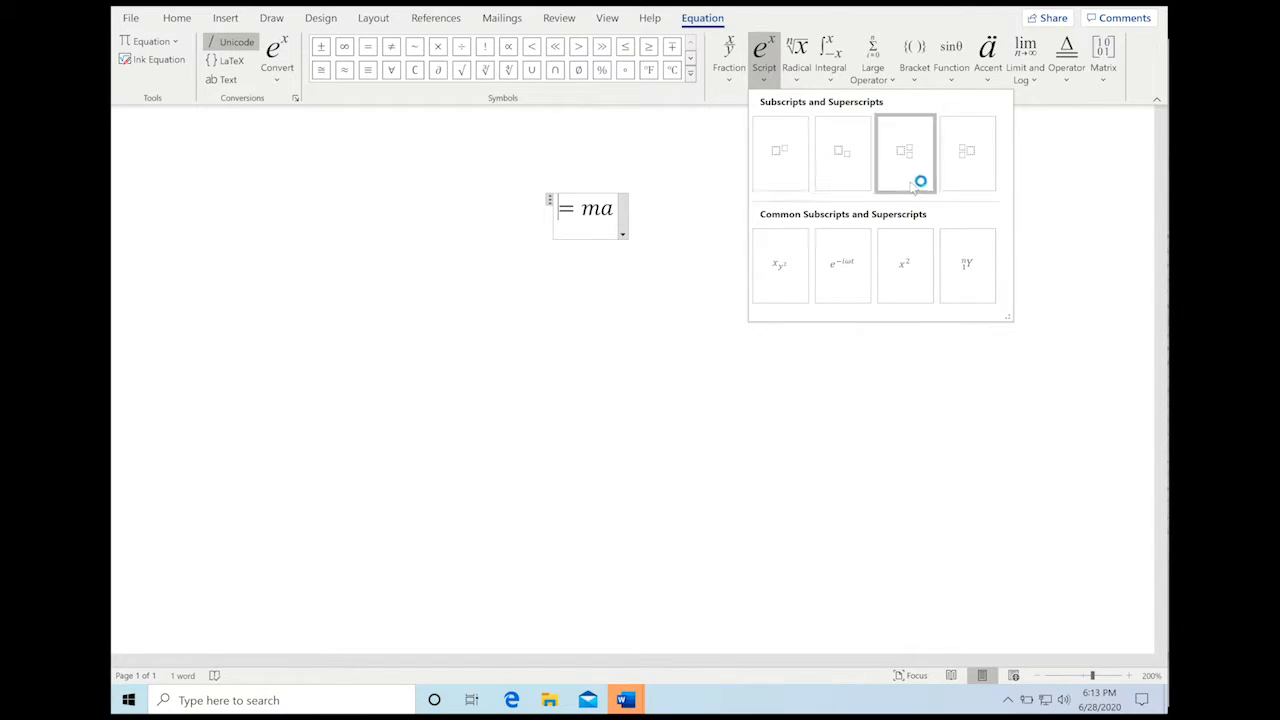
click(845, 156)
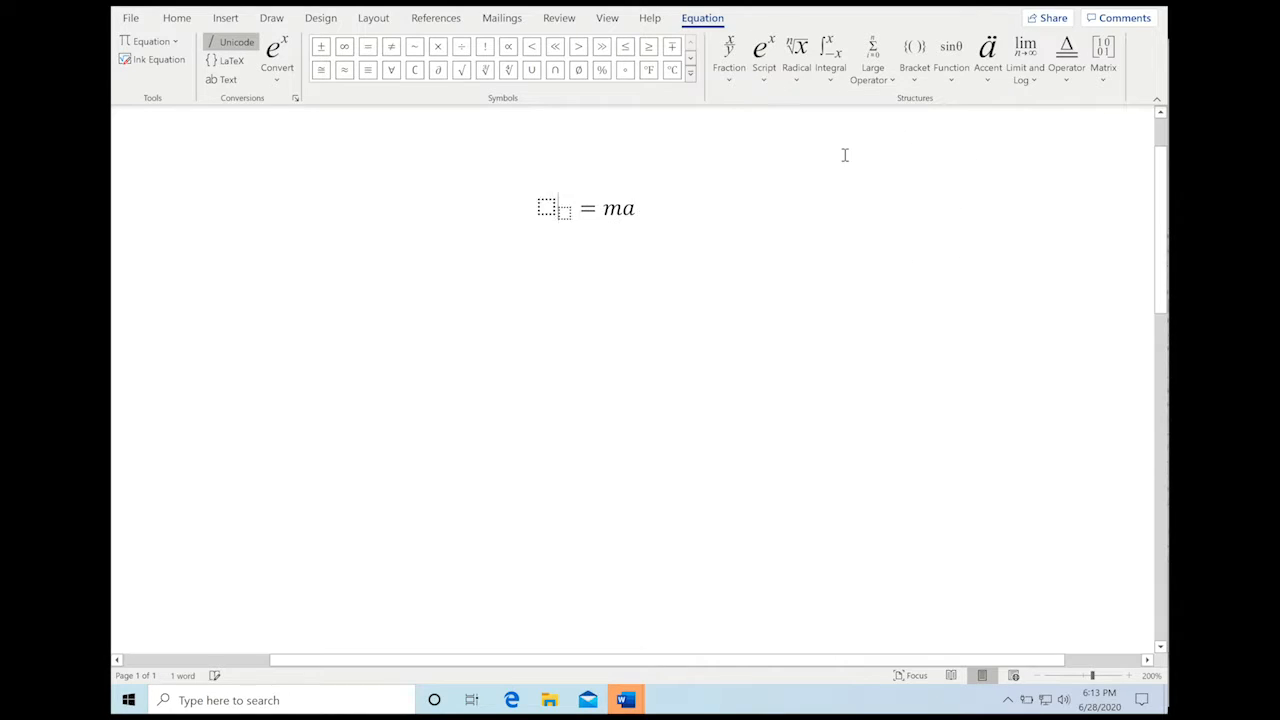
click(546, 207)
text(F)
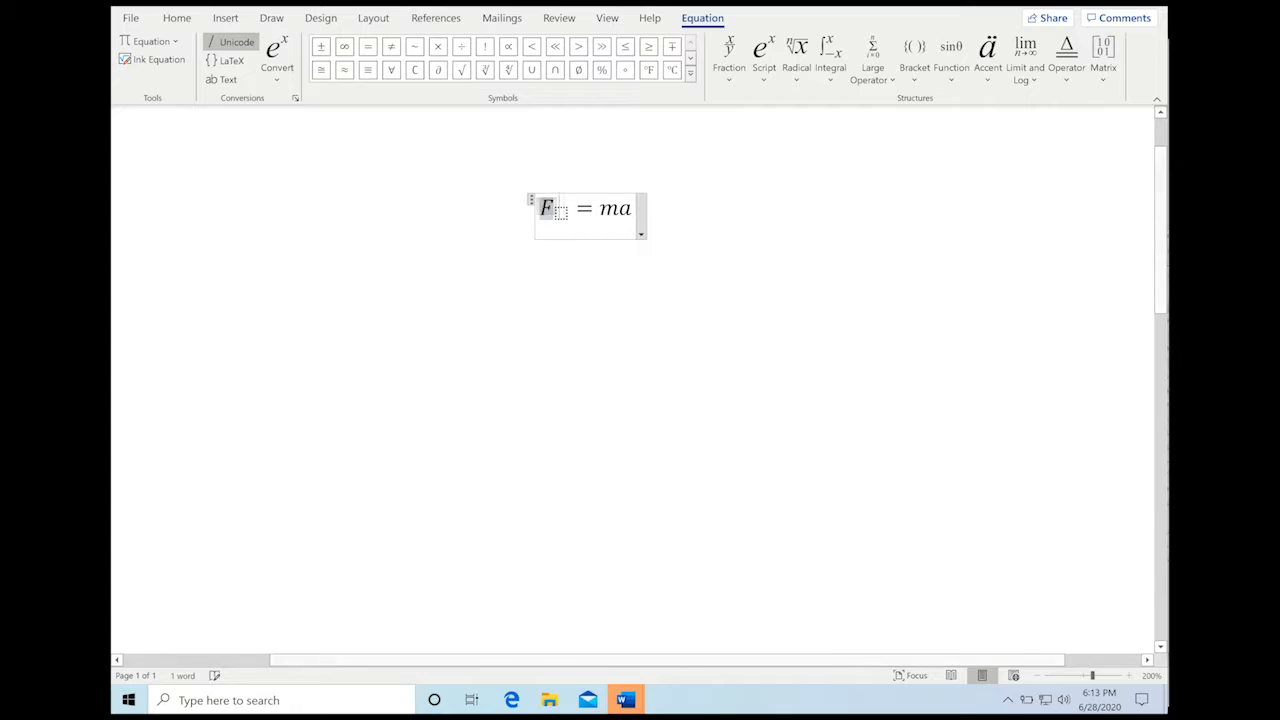
click(563, 212)
text(x)
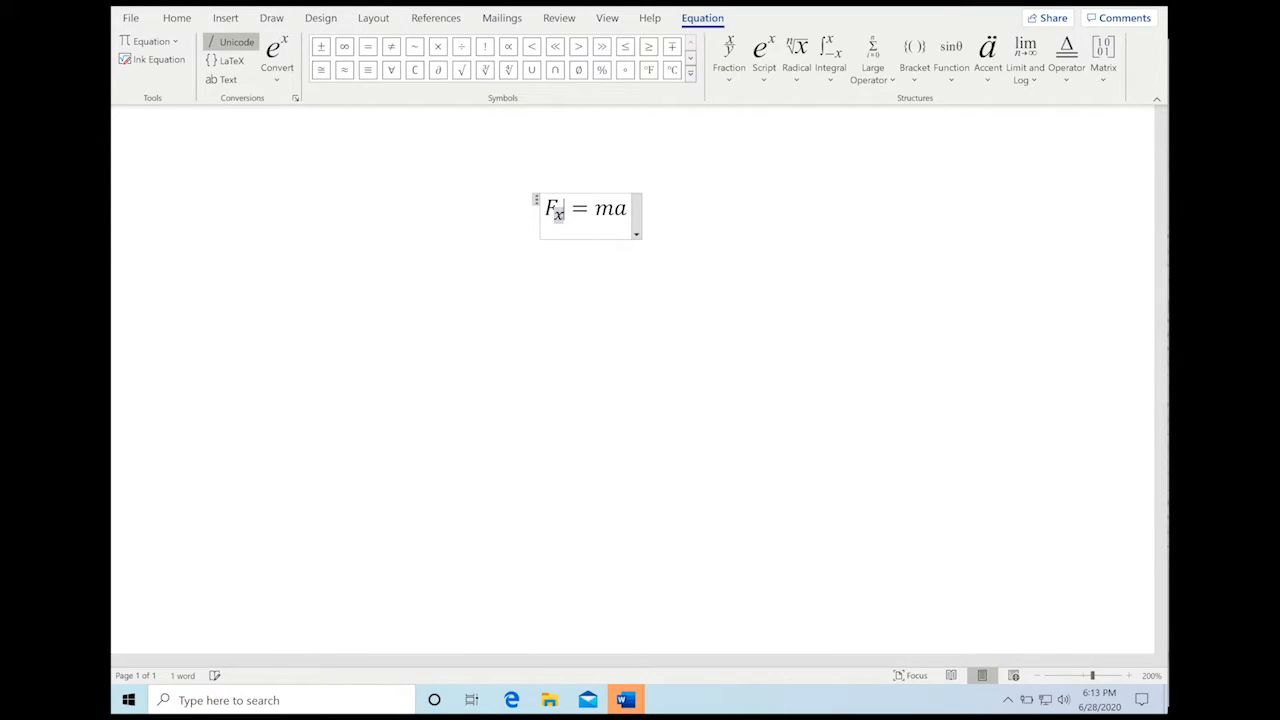
click(737, 276)
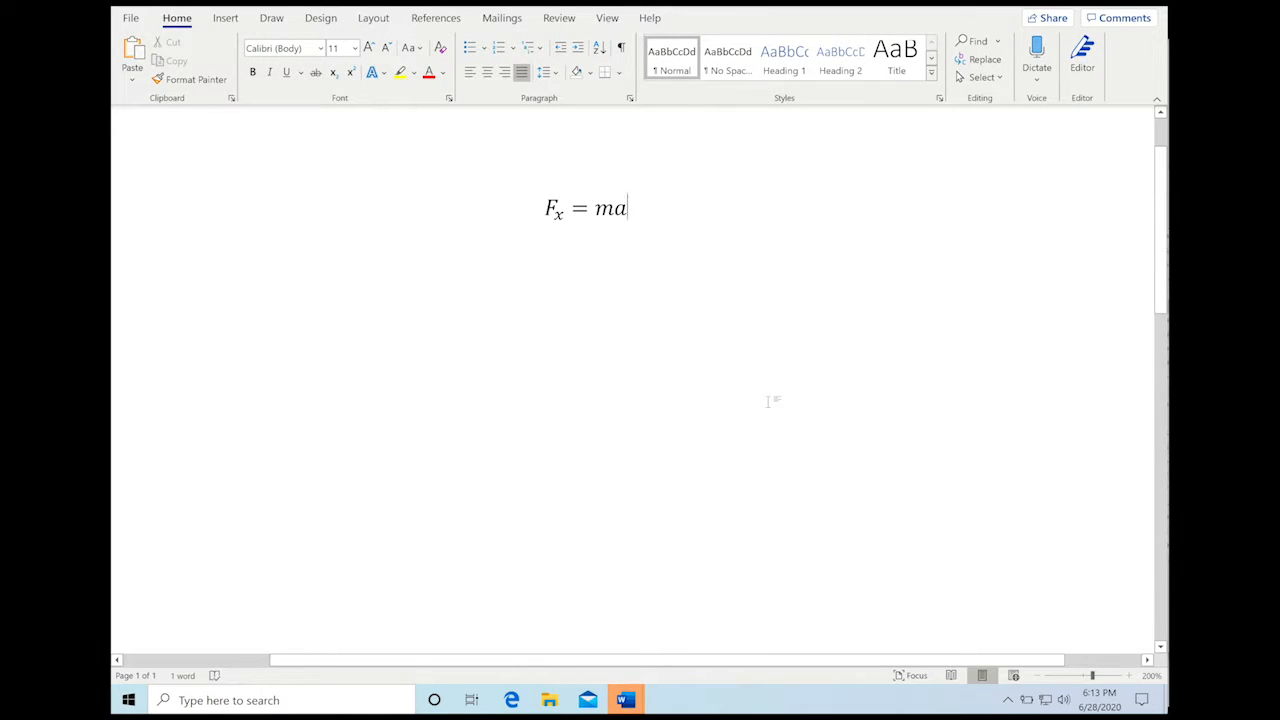
- Insert the uppercase Greek letter Σ directly before F with subscript x in the equation
click(540, 208)
click(620, 207)
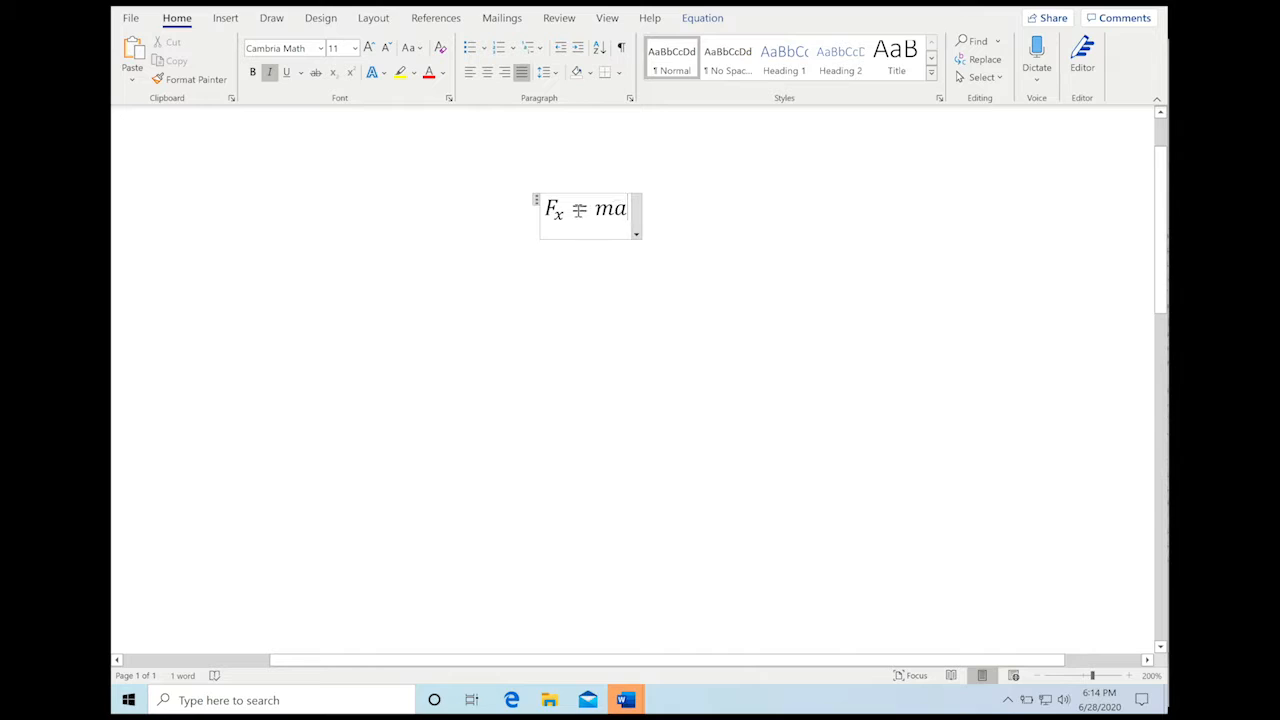
click(705, 18)
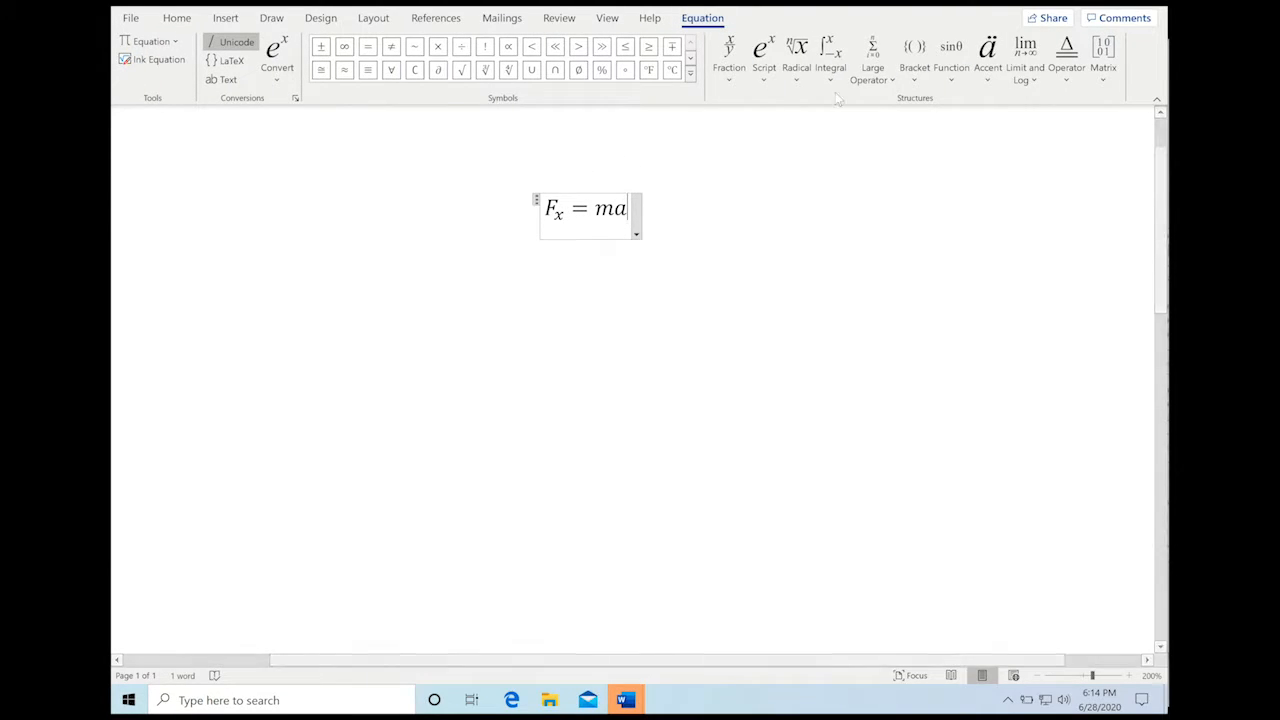
double_click(549, 207)
click(886, 75)
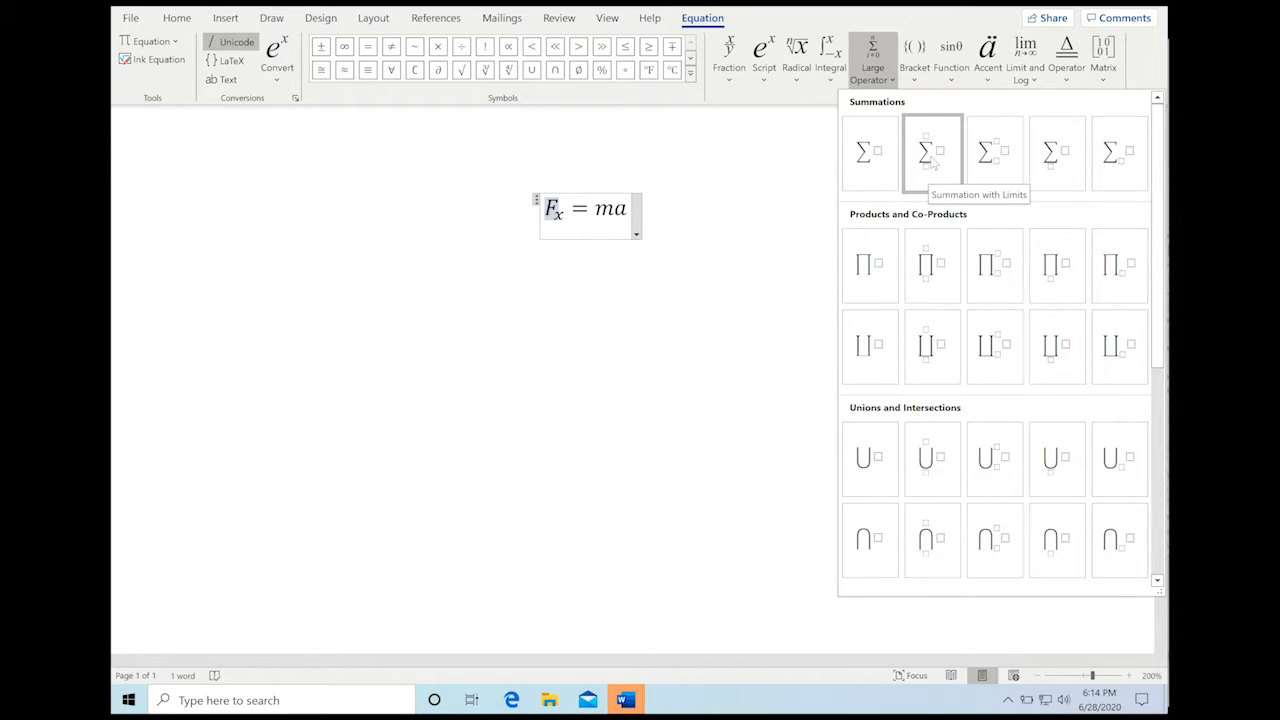
click(550, 210)
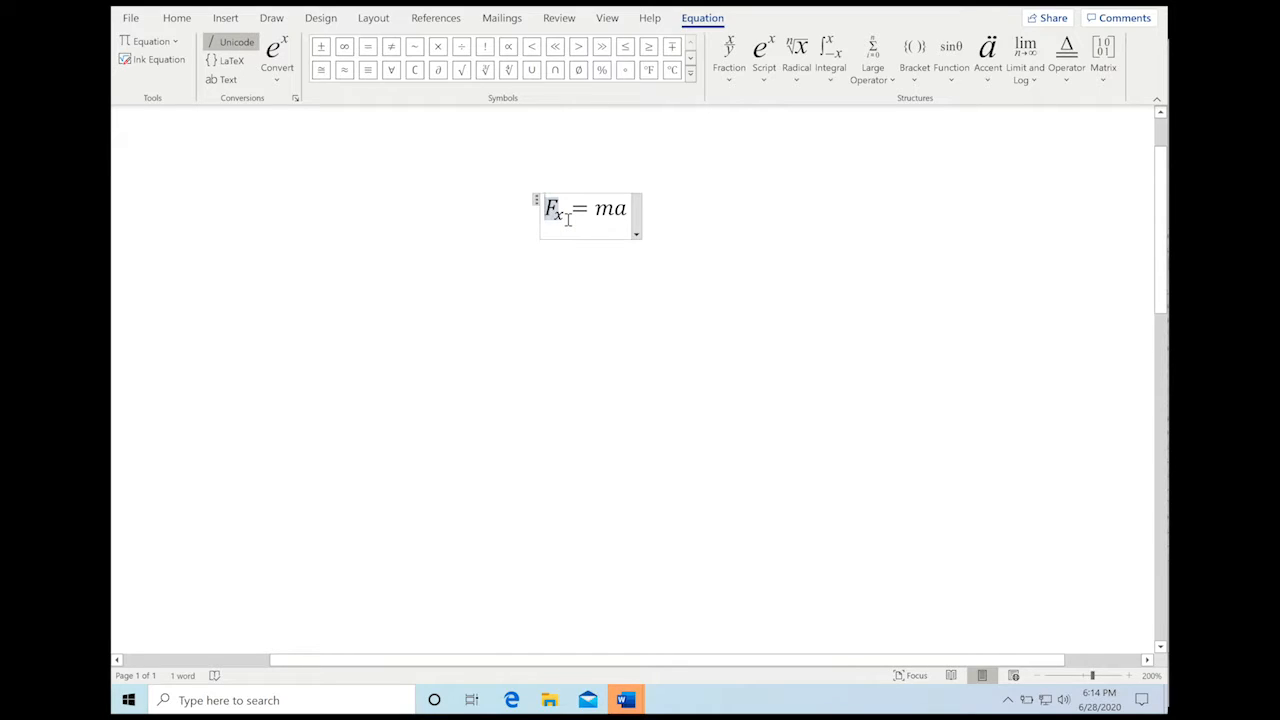
key(Left)
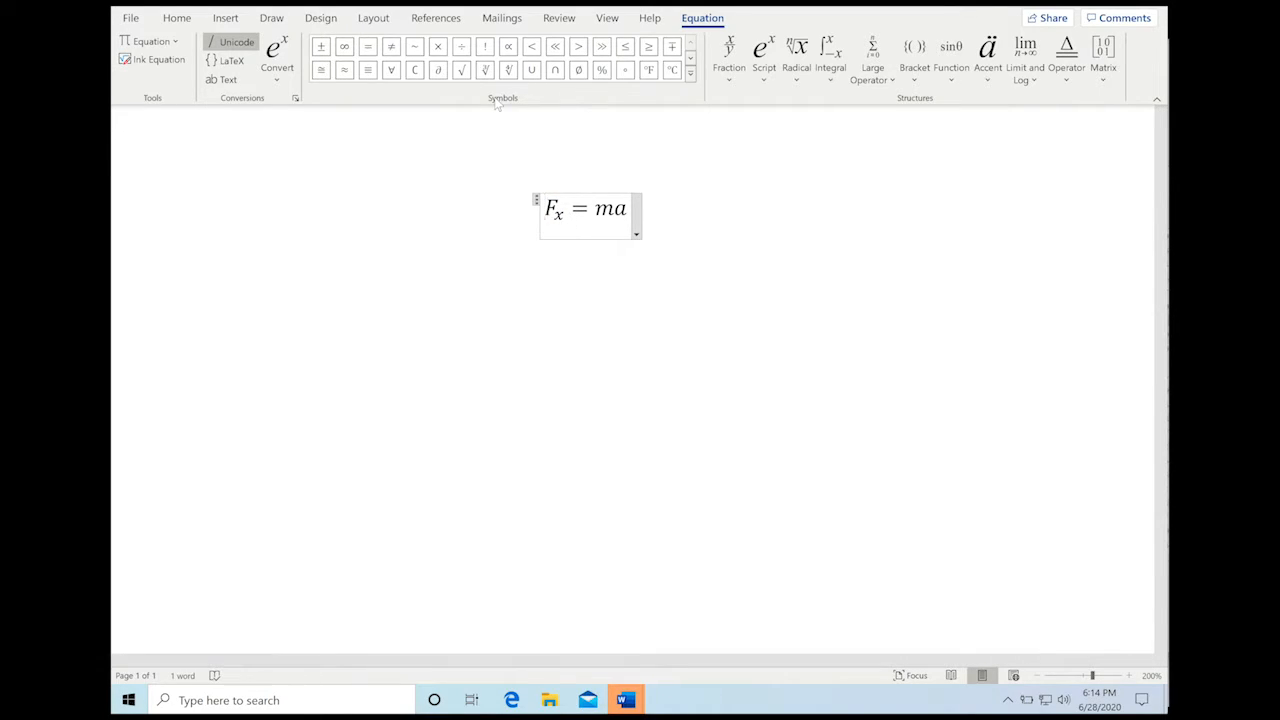
click(690, 77)
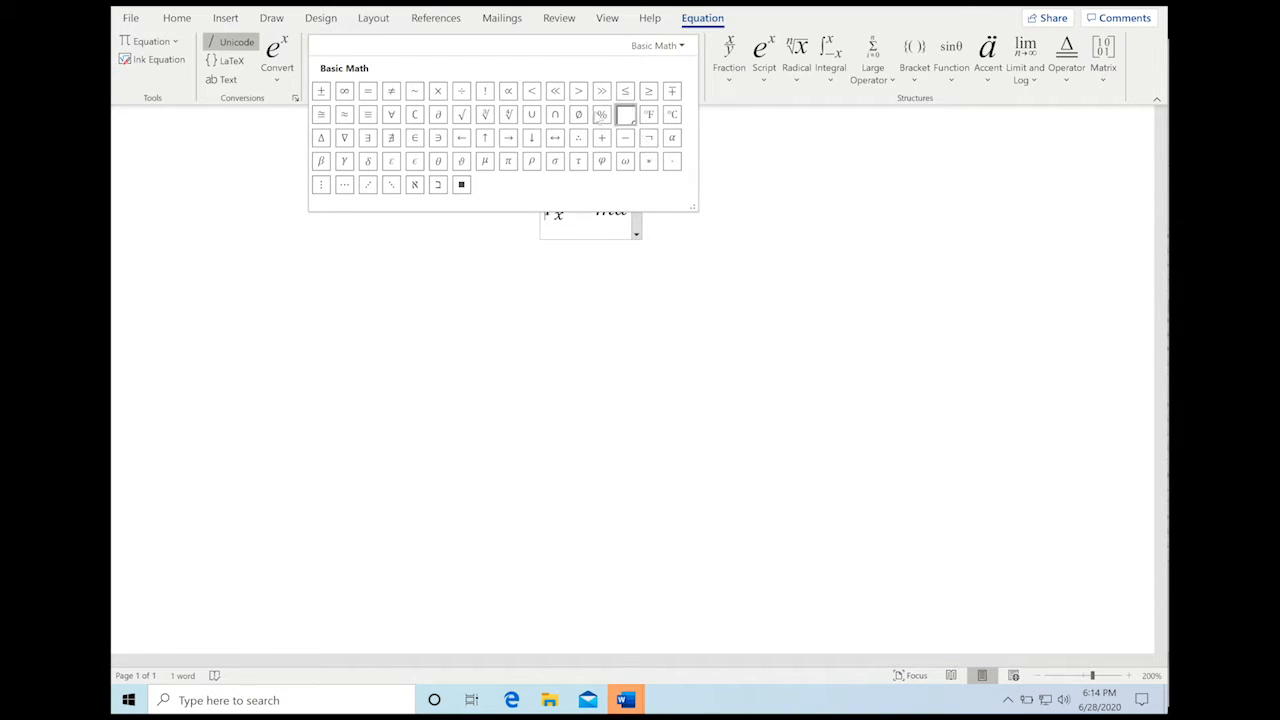
click(683, 48)
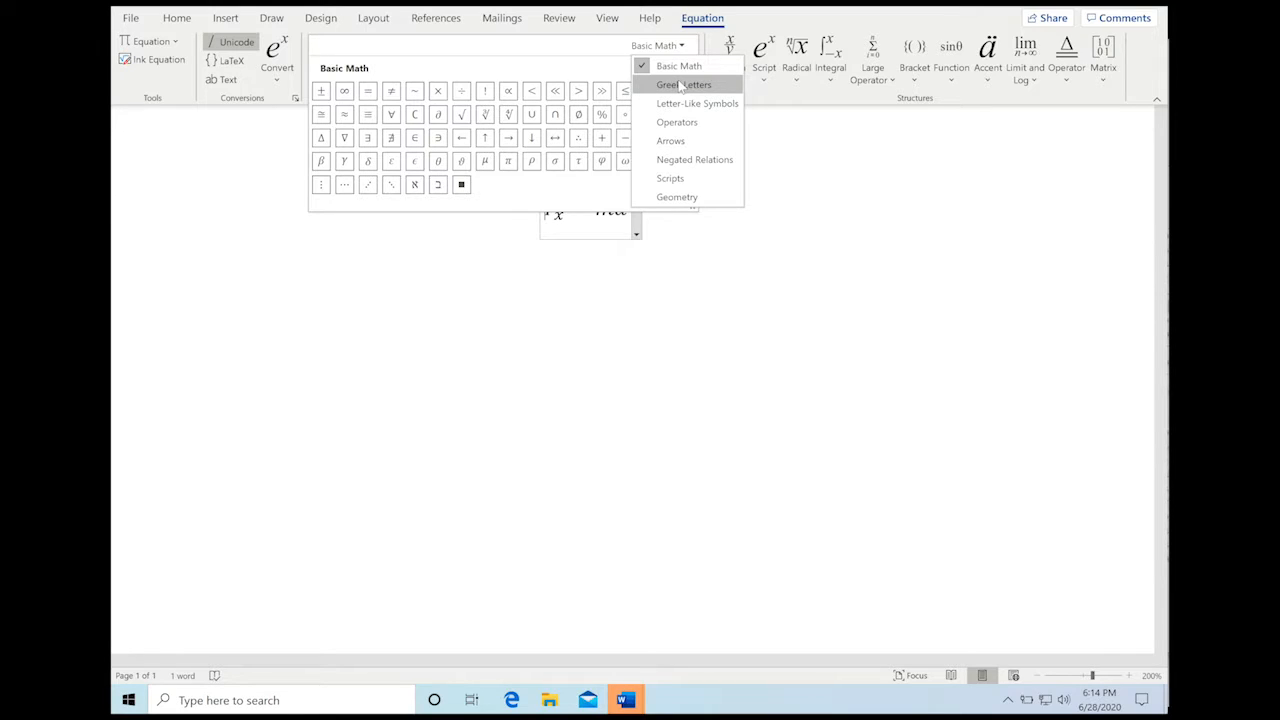
click(683, 85)
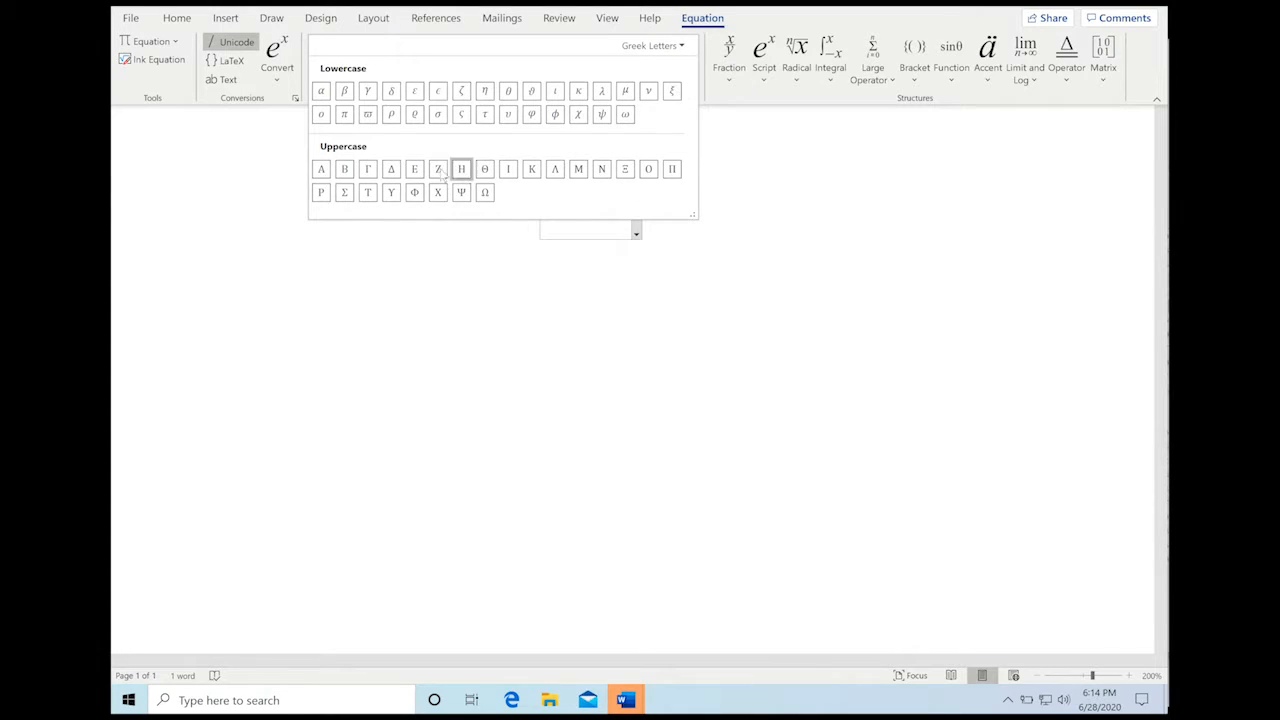
click(345, 194)
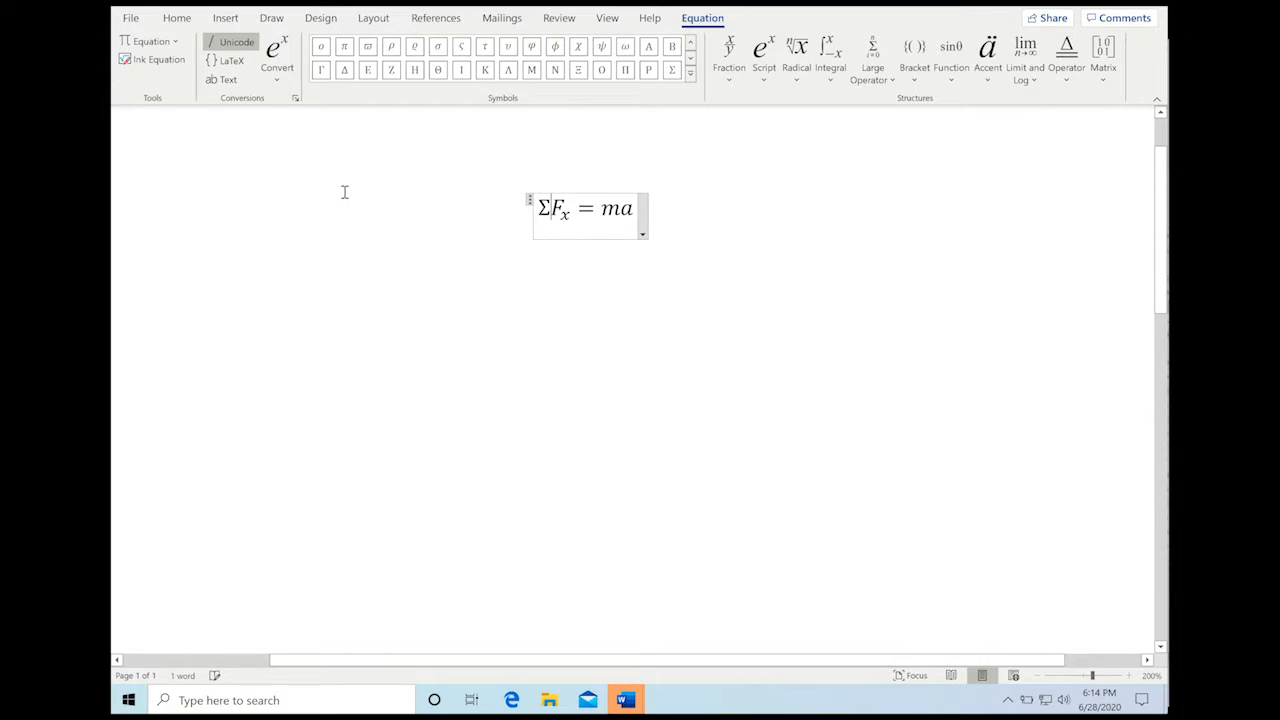
click(669, 299)
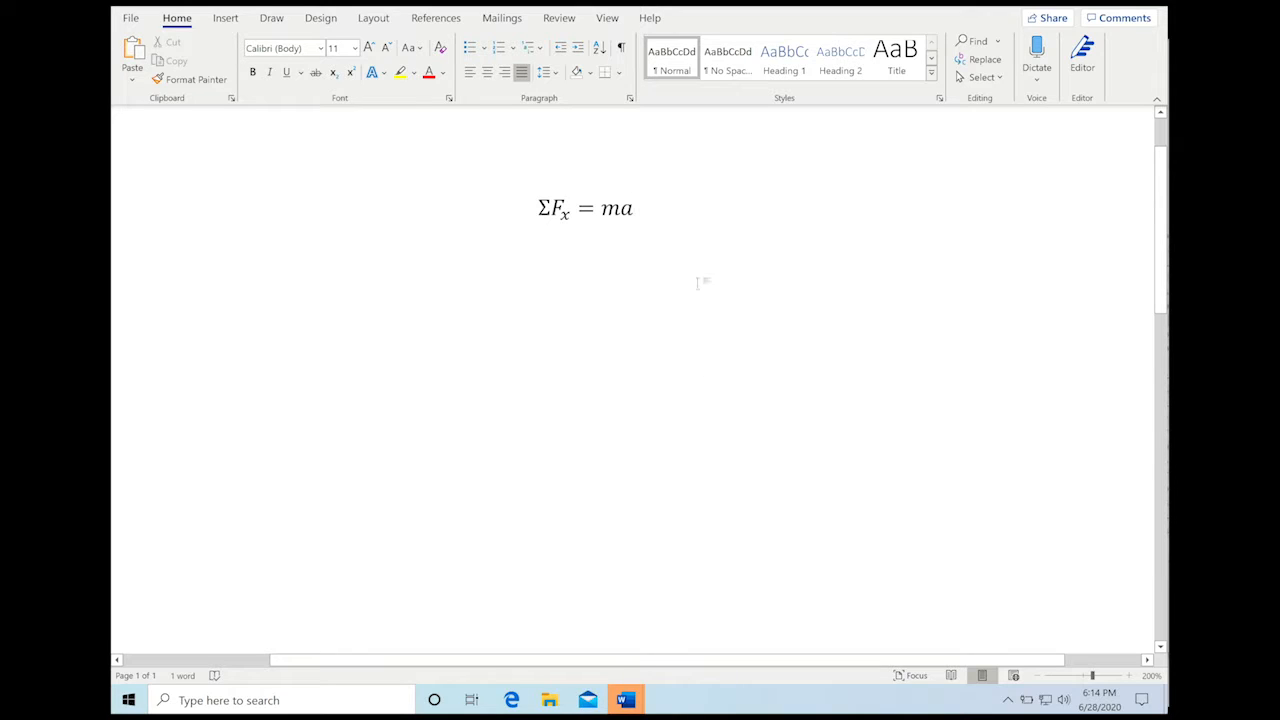
- Copy the whole ΣFx = ma equation and paste it on a new line below the original
click(586, 193)
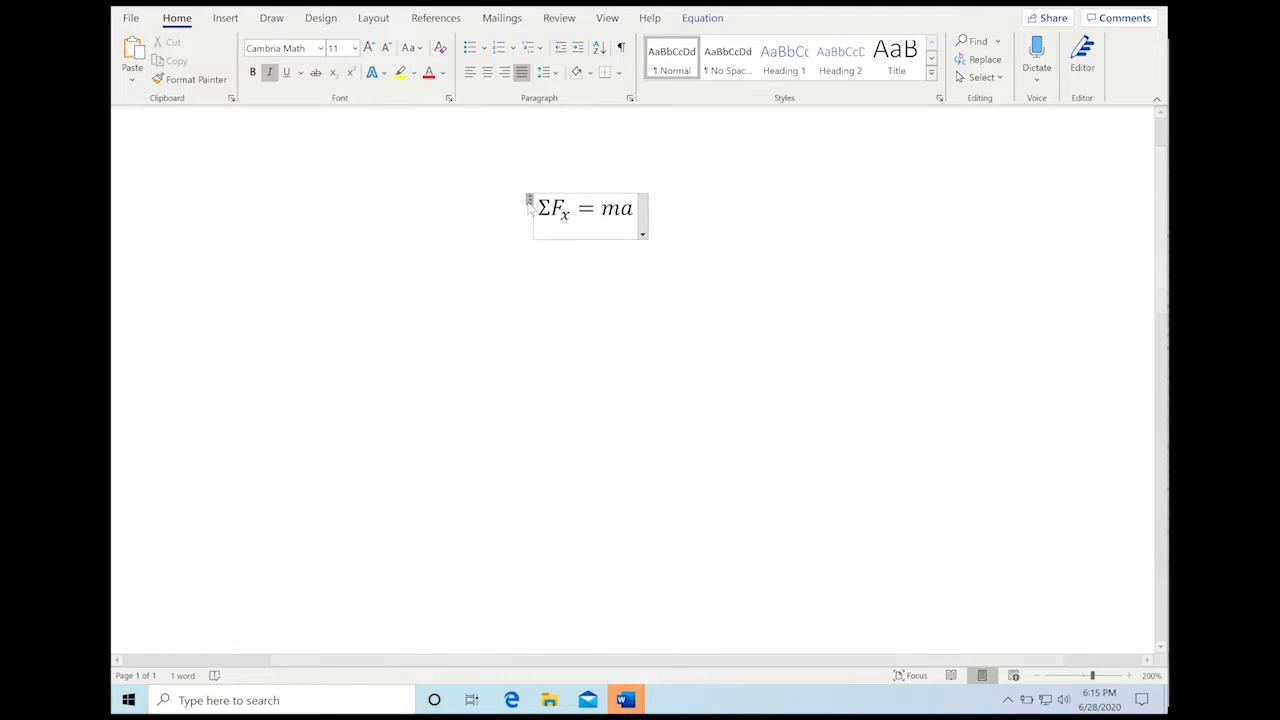
click(529, 201)
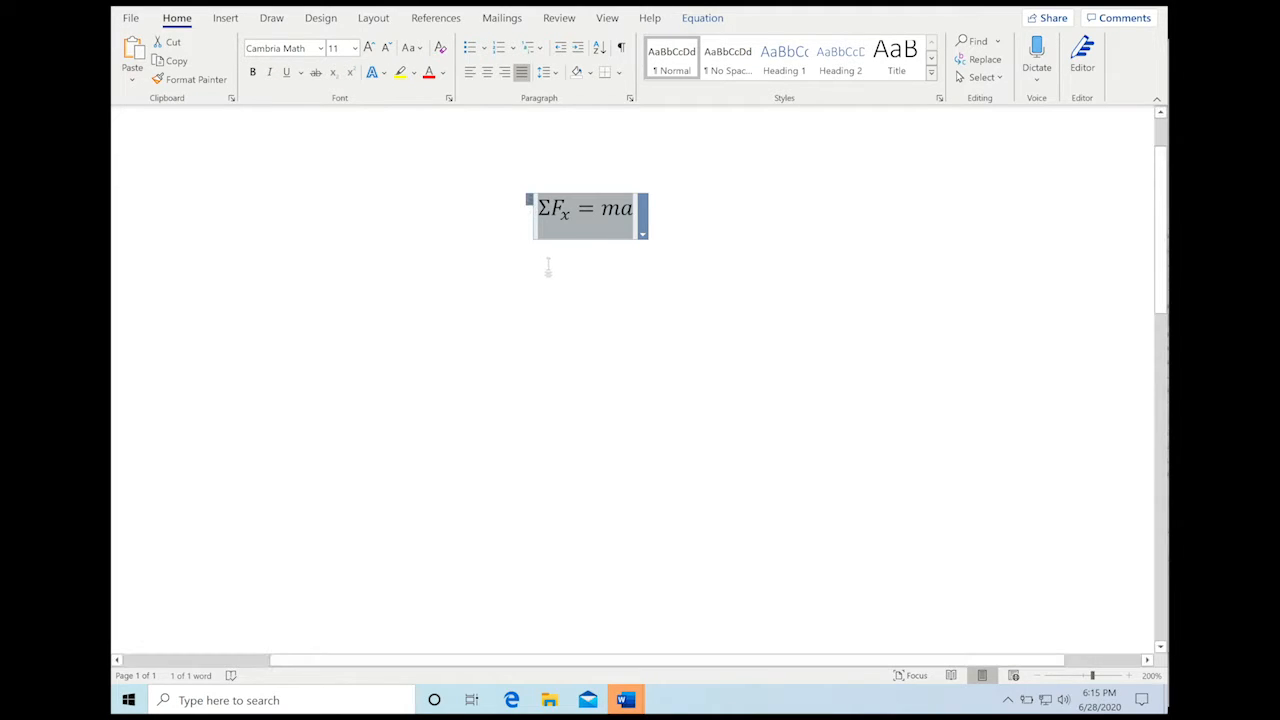
click(680, 217)
key(Return)
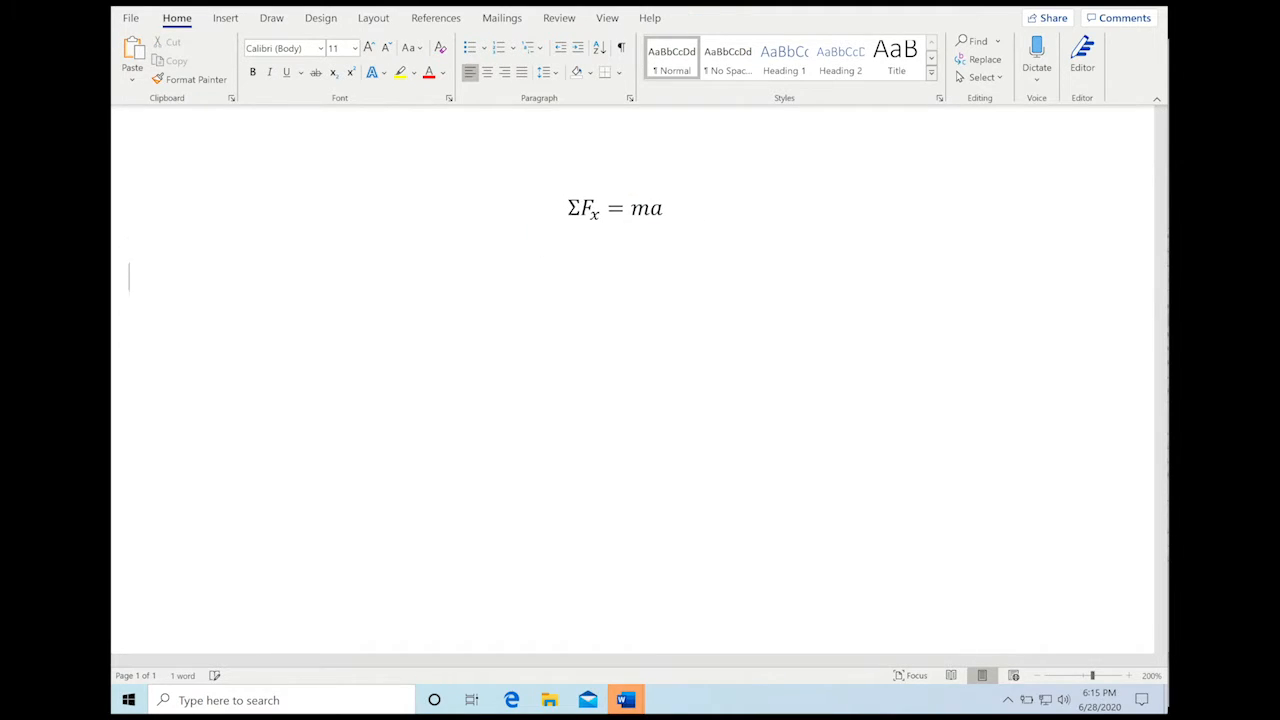
key(ctrl+v)
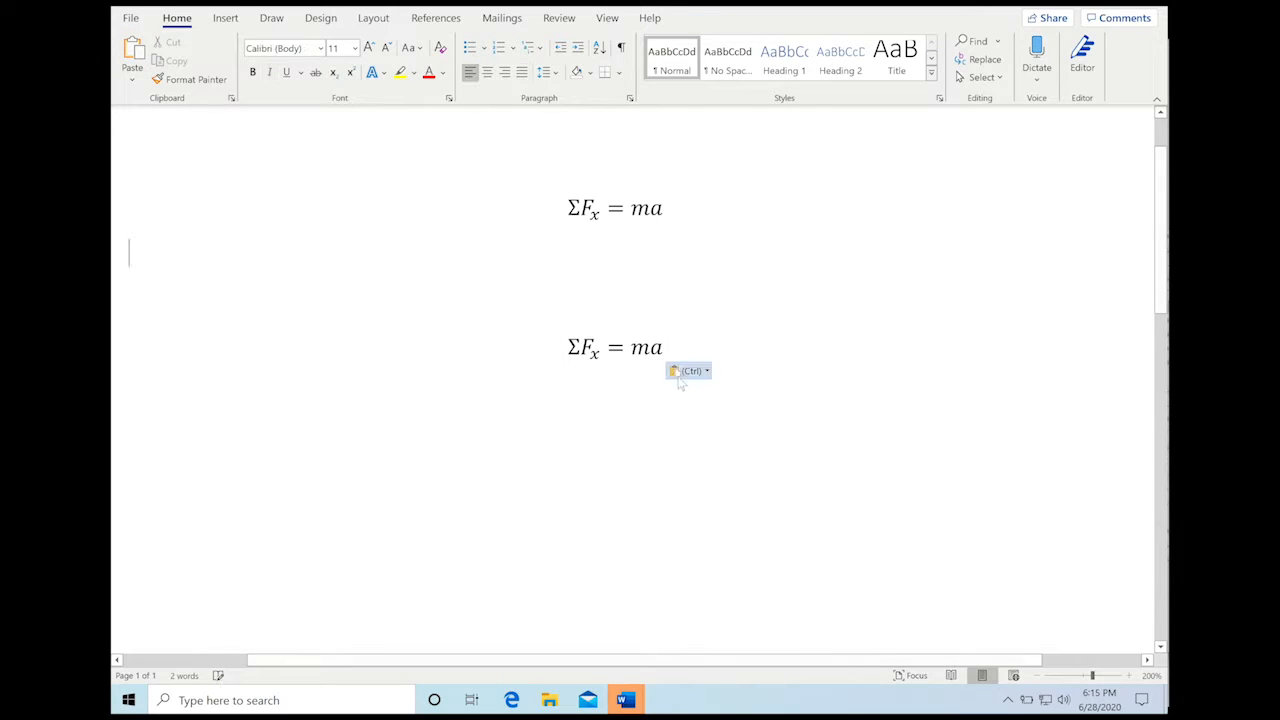
- Replace the contents of the pasted equation with "a ="
click(620, 351)
key(shift+End)
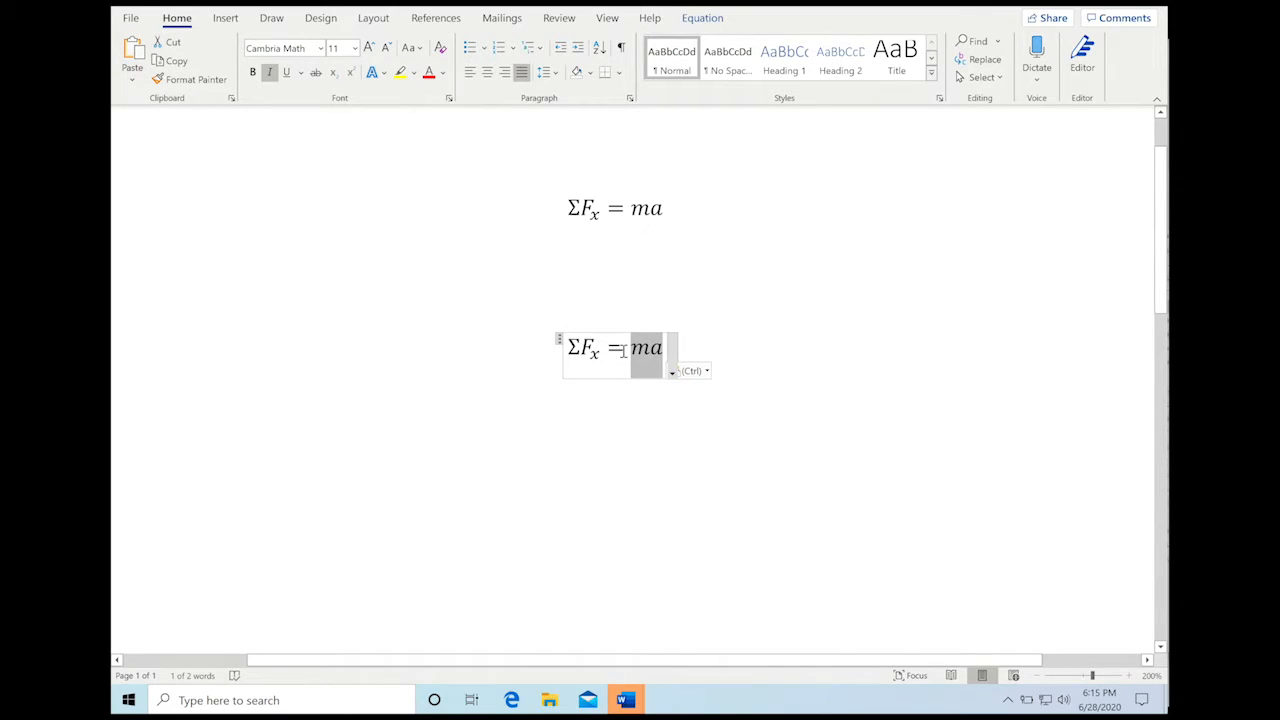
key(BackSpace)
key(BackSpace)
key(BackSpace)
key(BackSpace)
key(BackSpace)
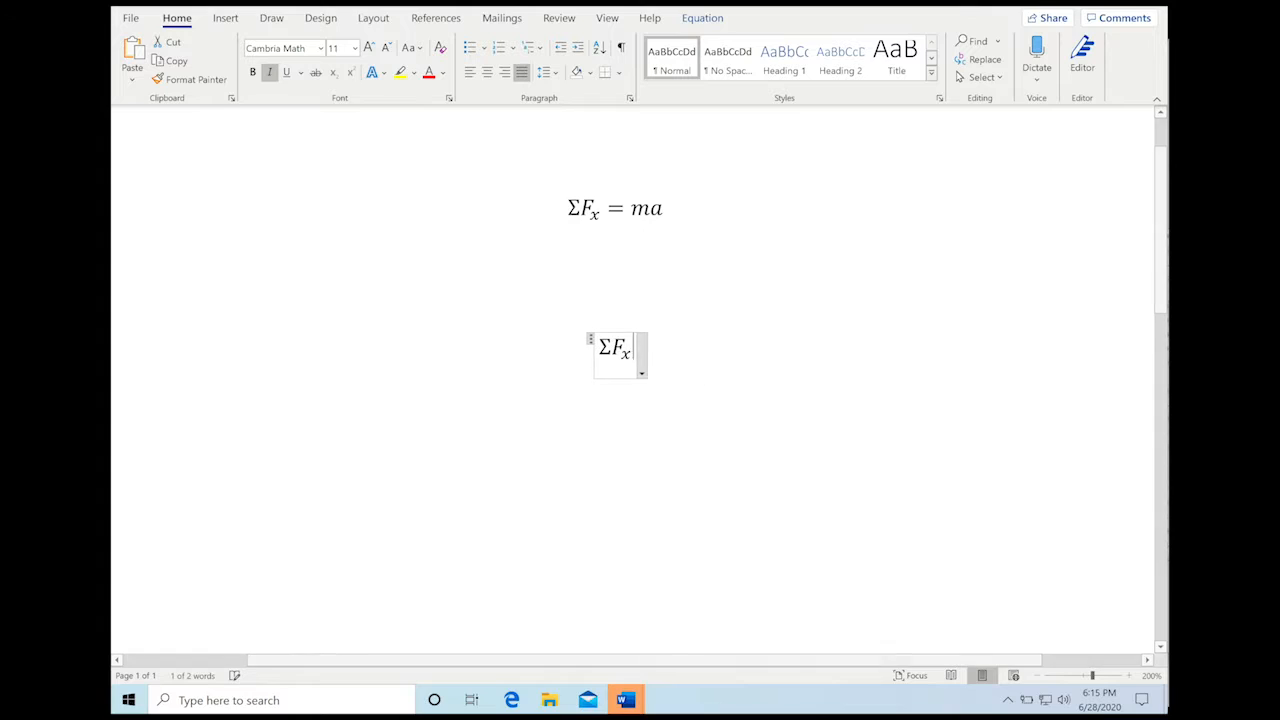
text(a )
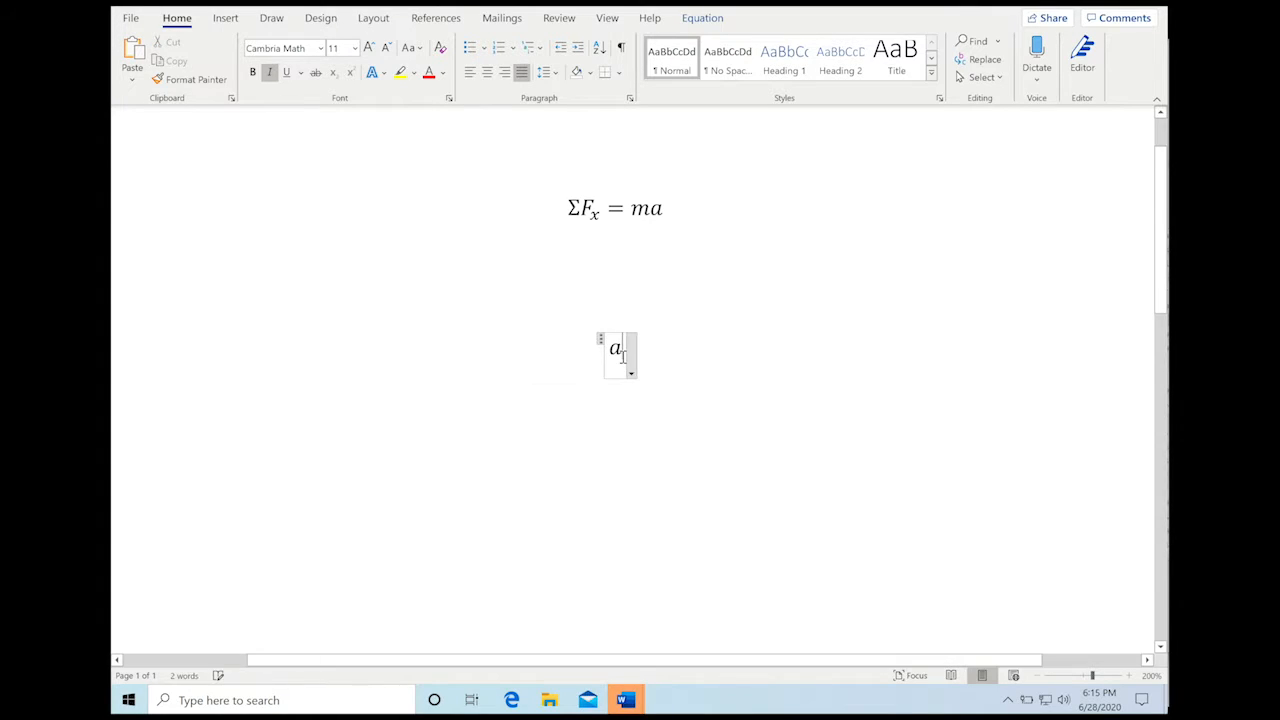
text(=)
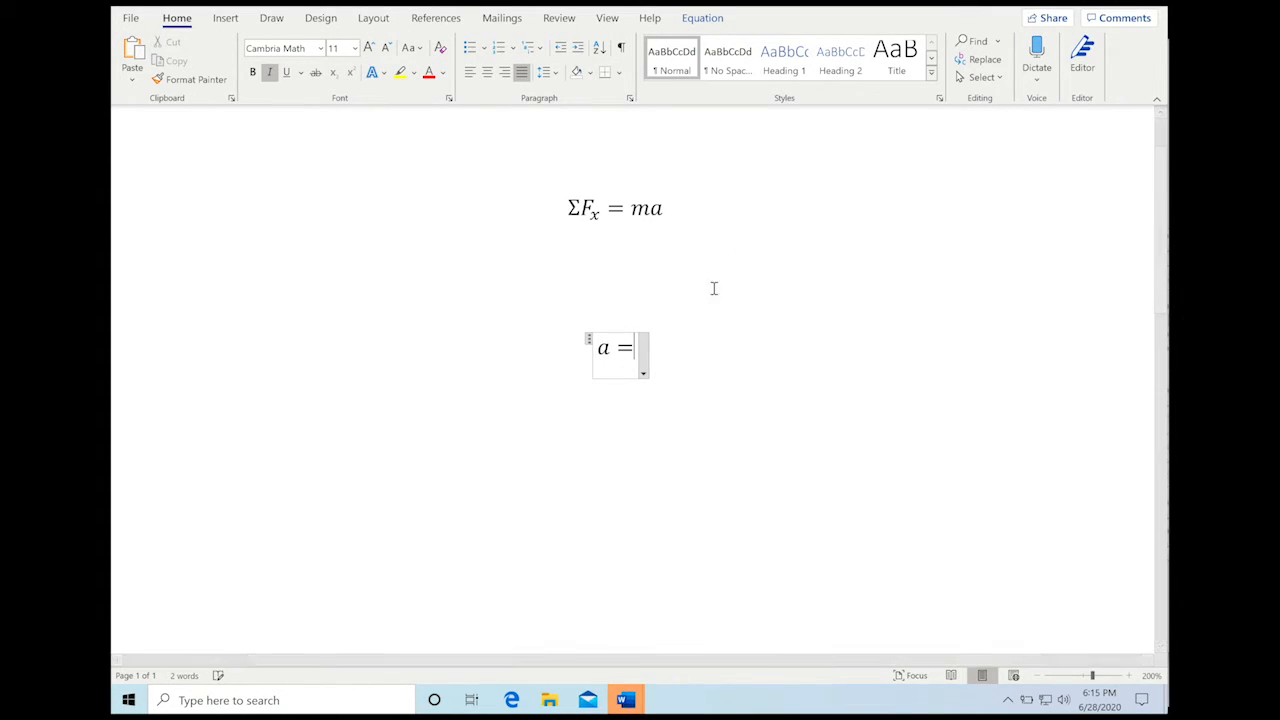
- Insert a stacked fraction after "a =" with dv in the numerator and dt in the denominator
click(716, 20)
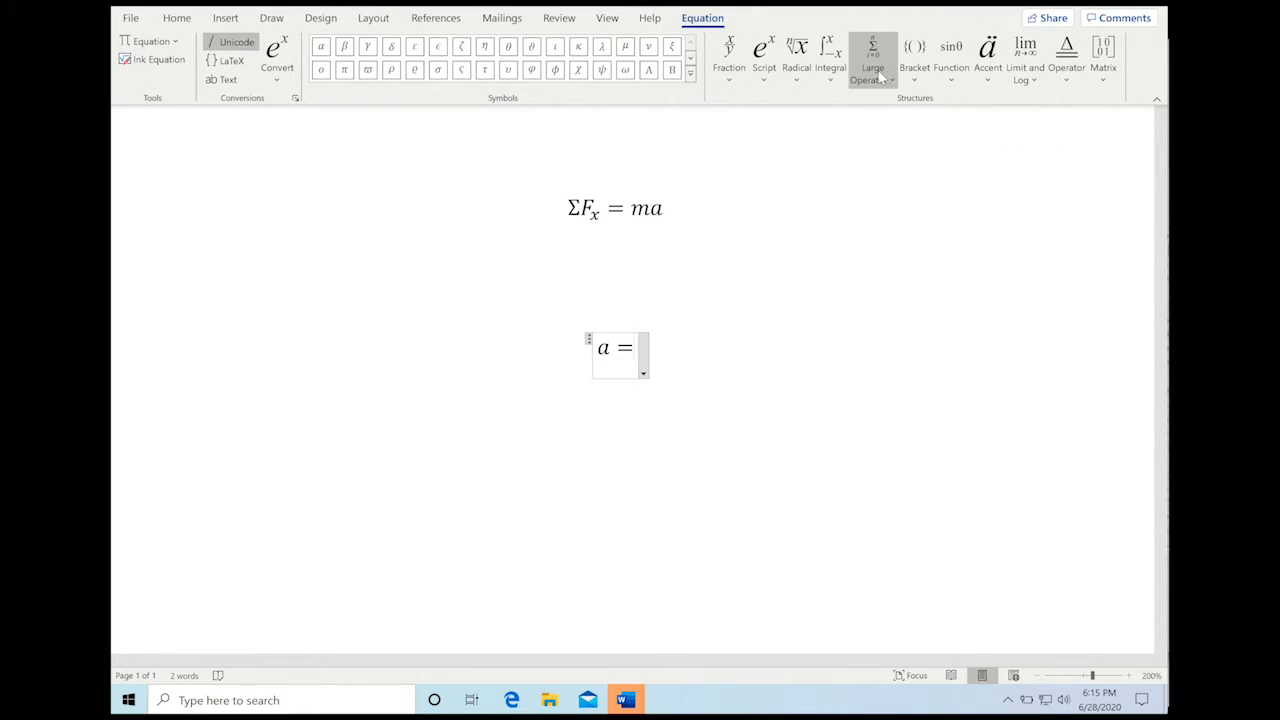
click(733, 62)
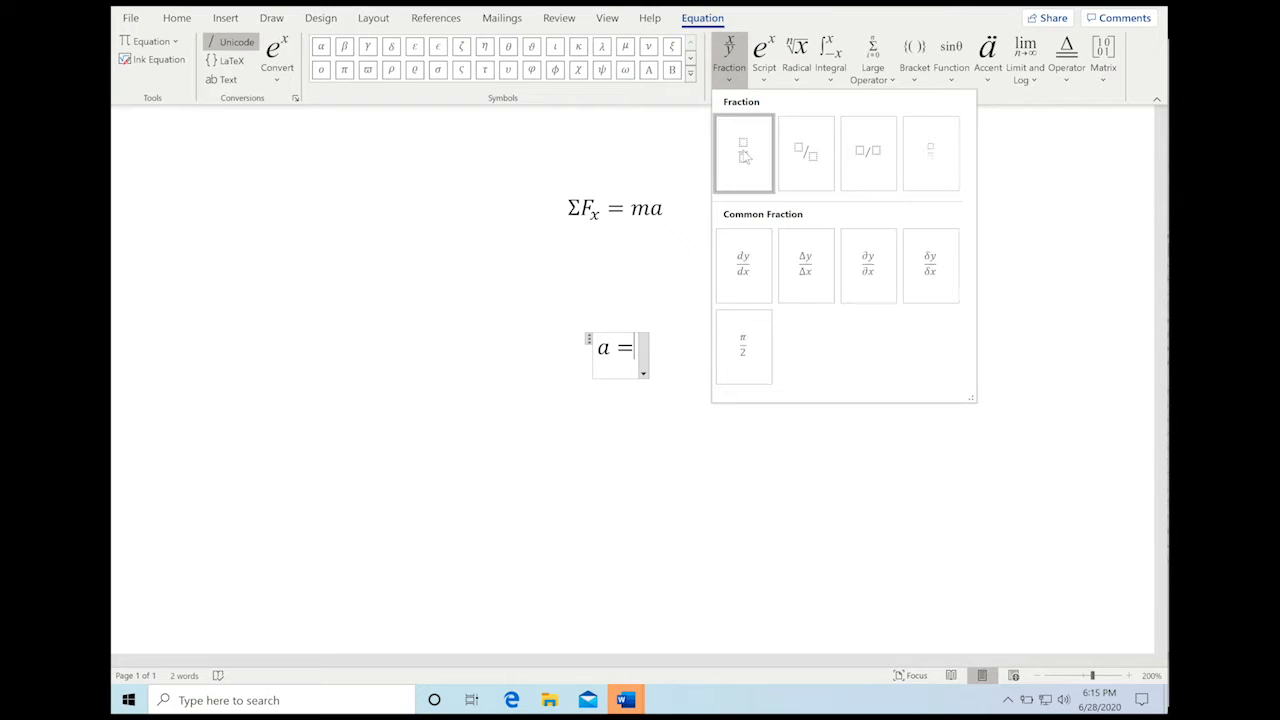
click(743, 152)
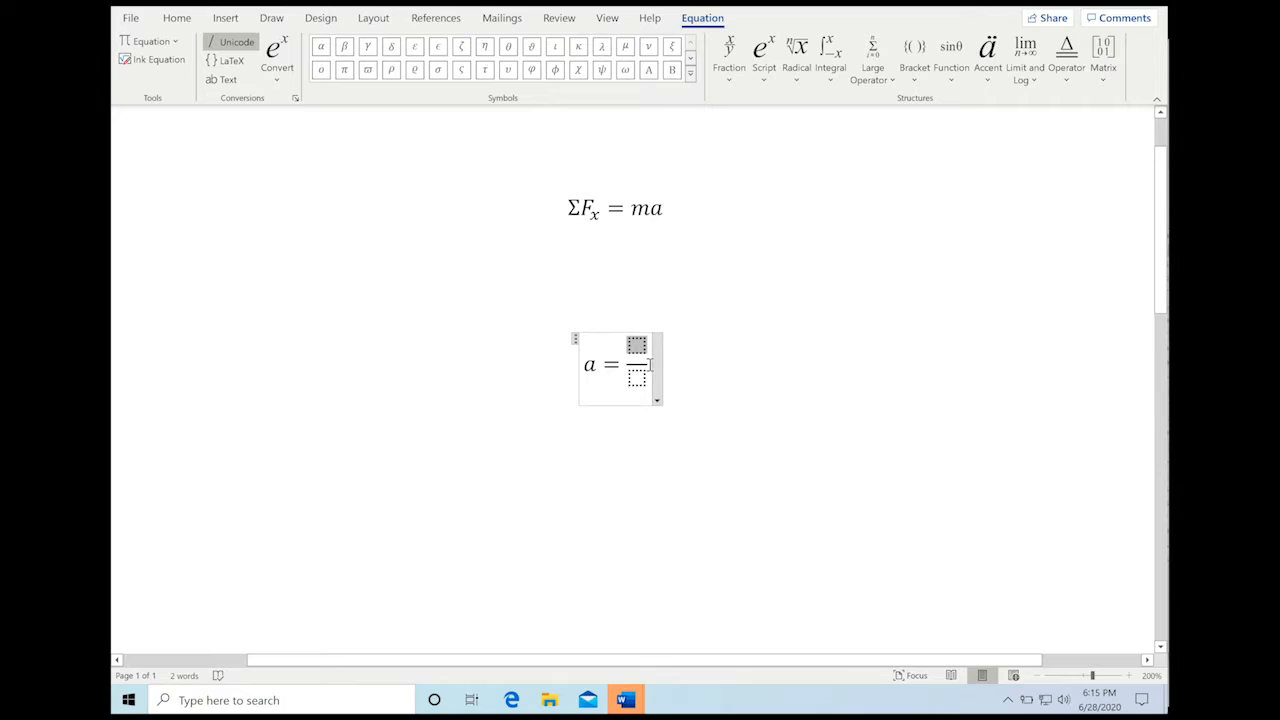
text(dv)
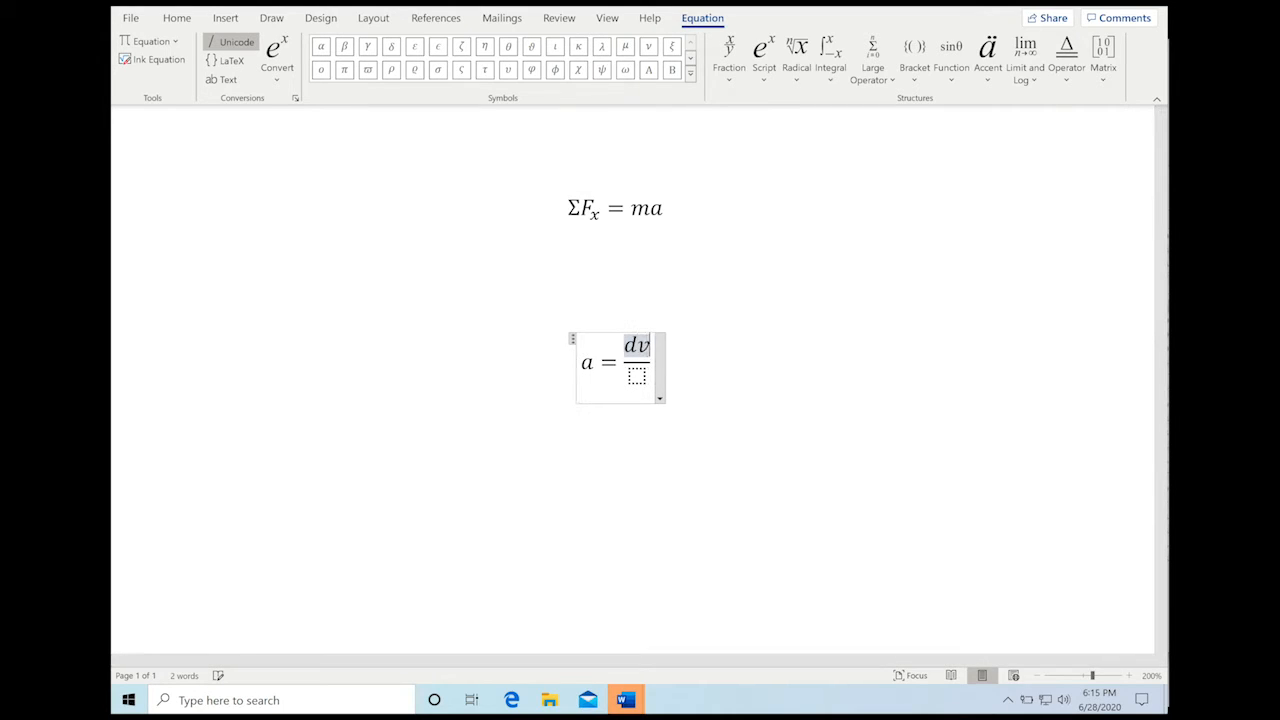
key(Down)
text(dt)
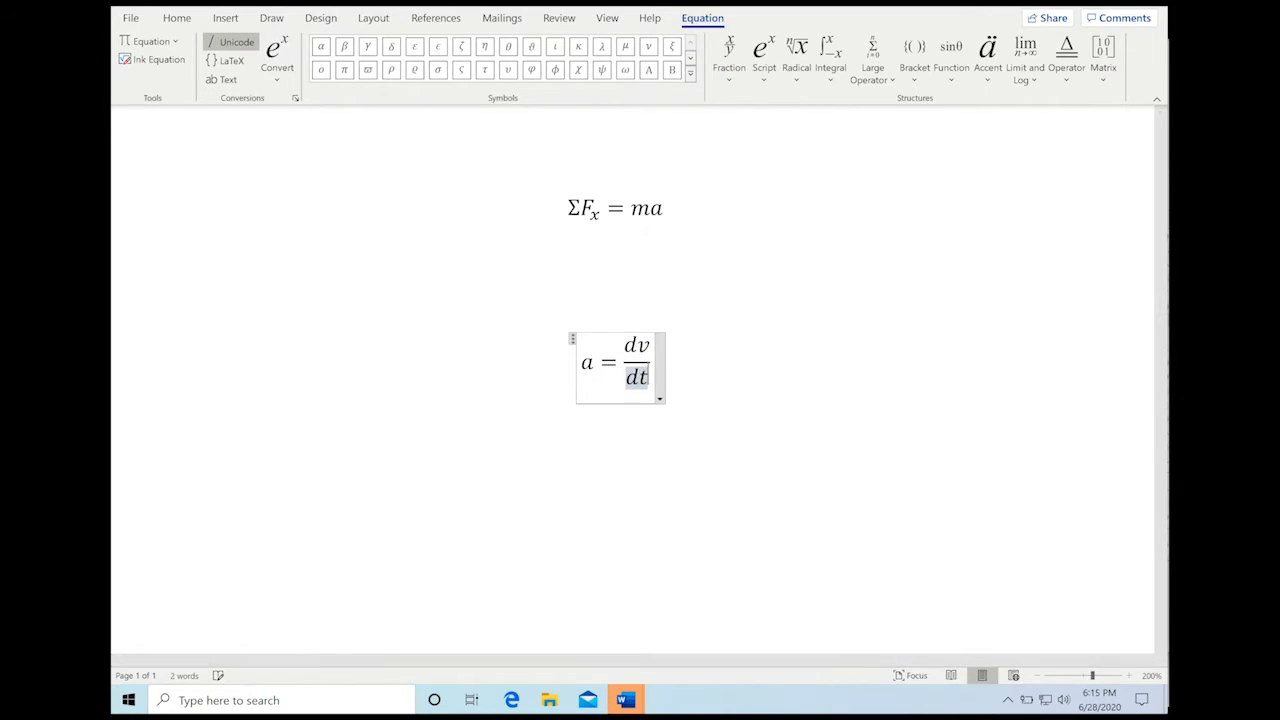
- Replace the a before the equals sign with a subscript structure that has base a and subscript y
key(Up)
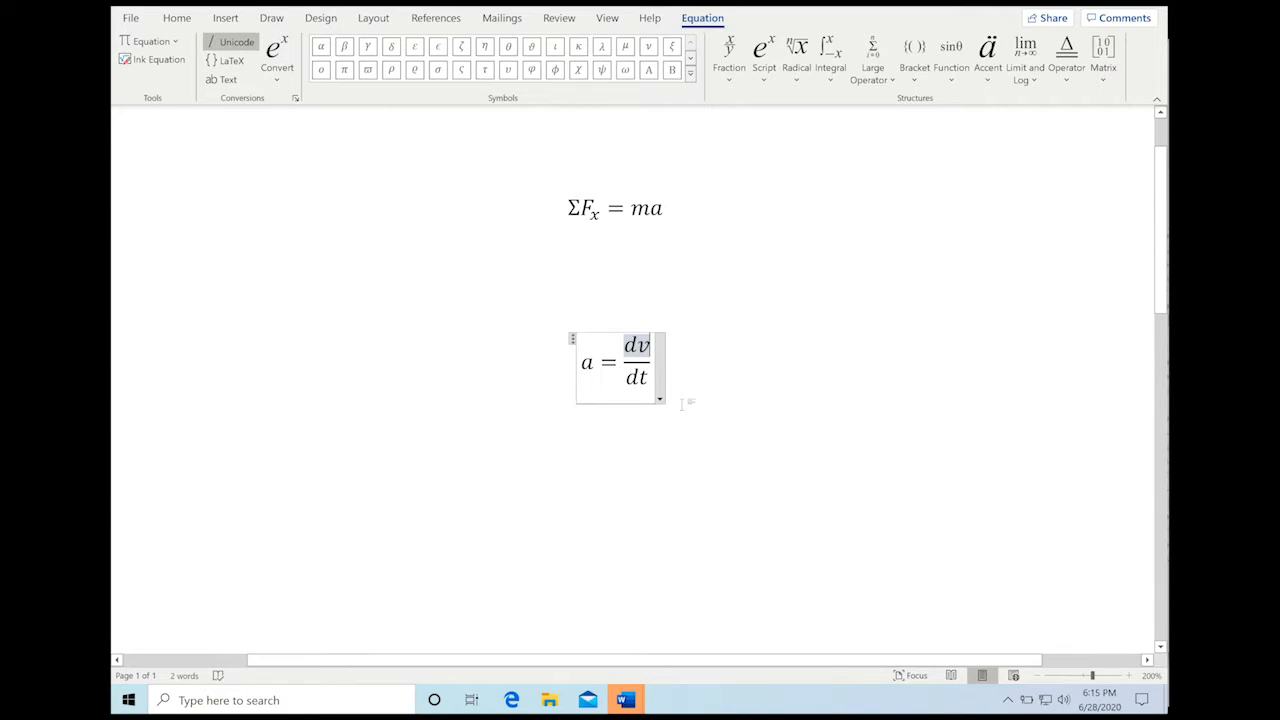
key(BackSpace)
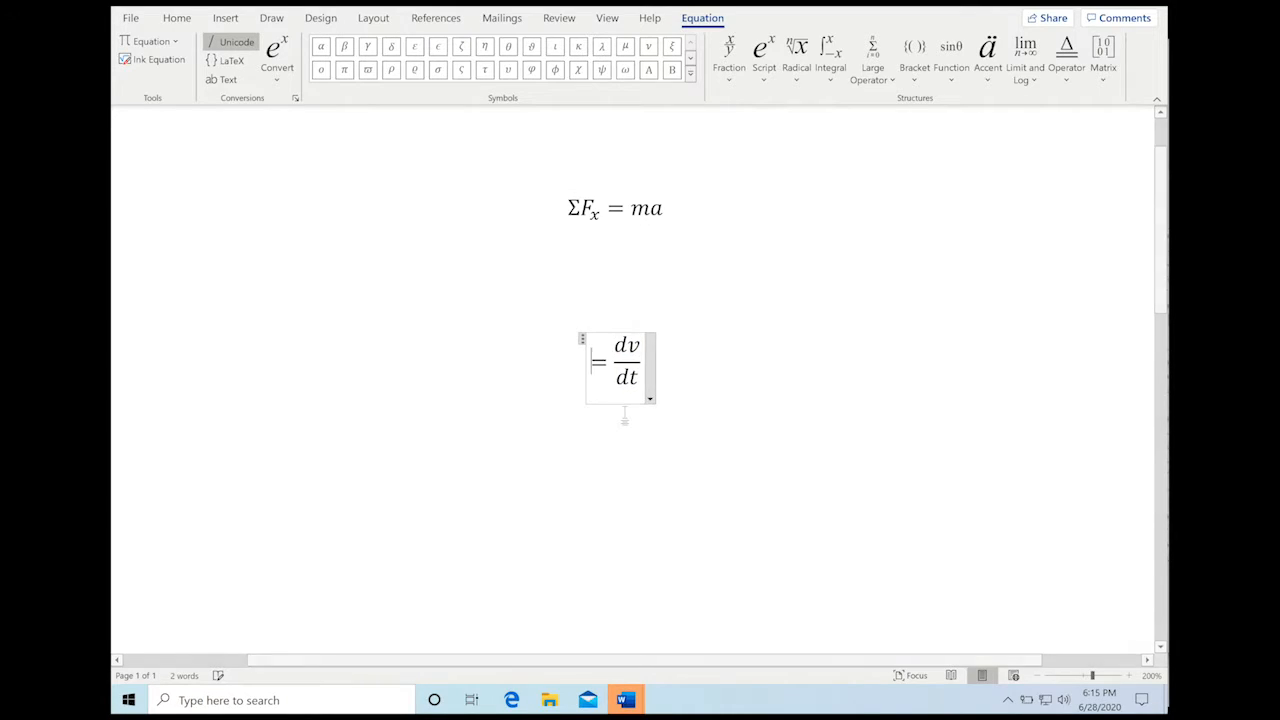
click(763, 55)
click(778, 150)
click(580, 360)
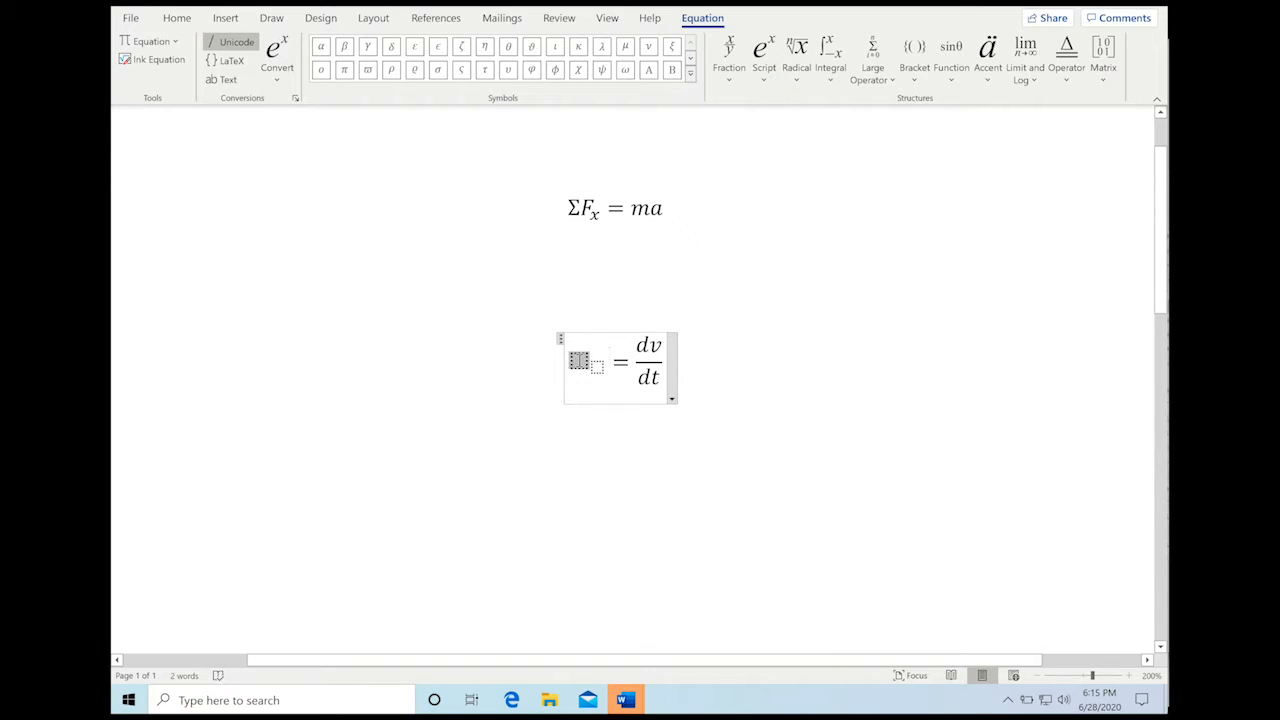
text(a)
click(592, 368)
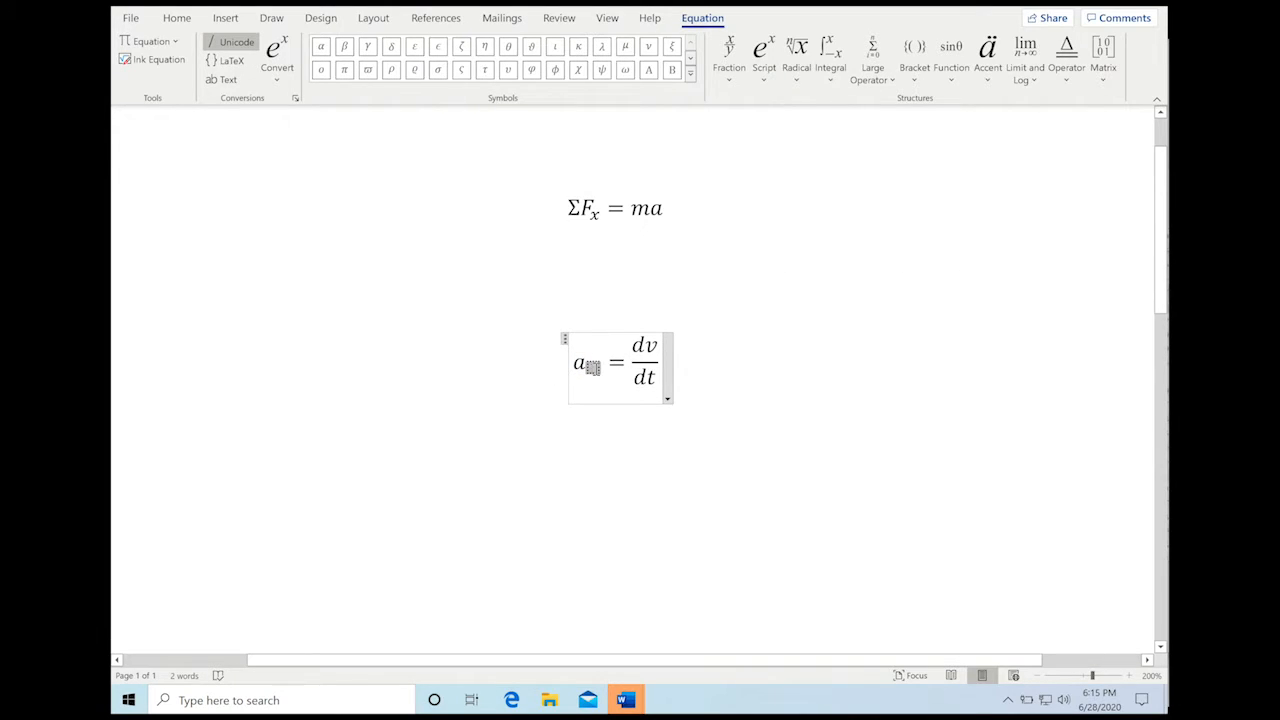
text(y)
- Replace the v in the fraction's numerator with a subscript structure that has base v and subscript y
drag(630, 345, 658, 348)
key(shift+Right)
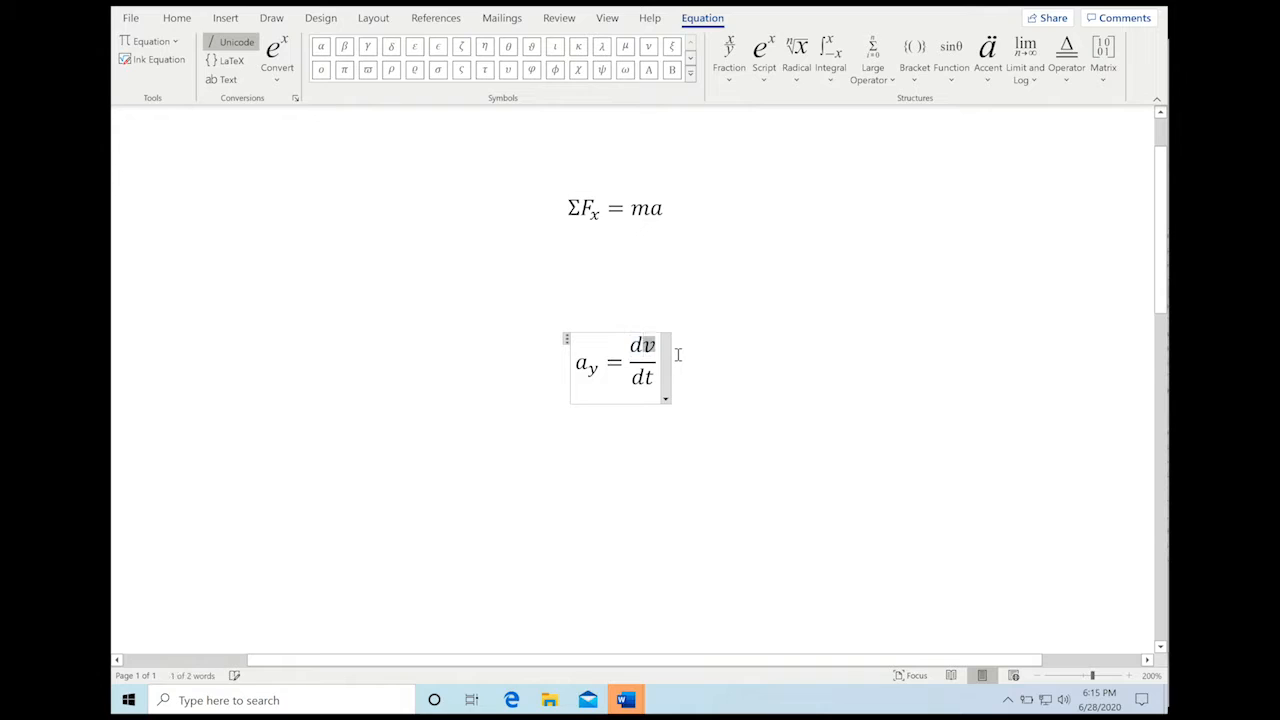
key(BackSpace)
click(768, 62)
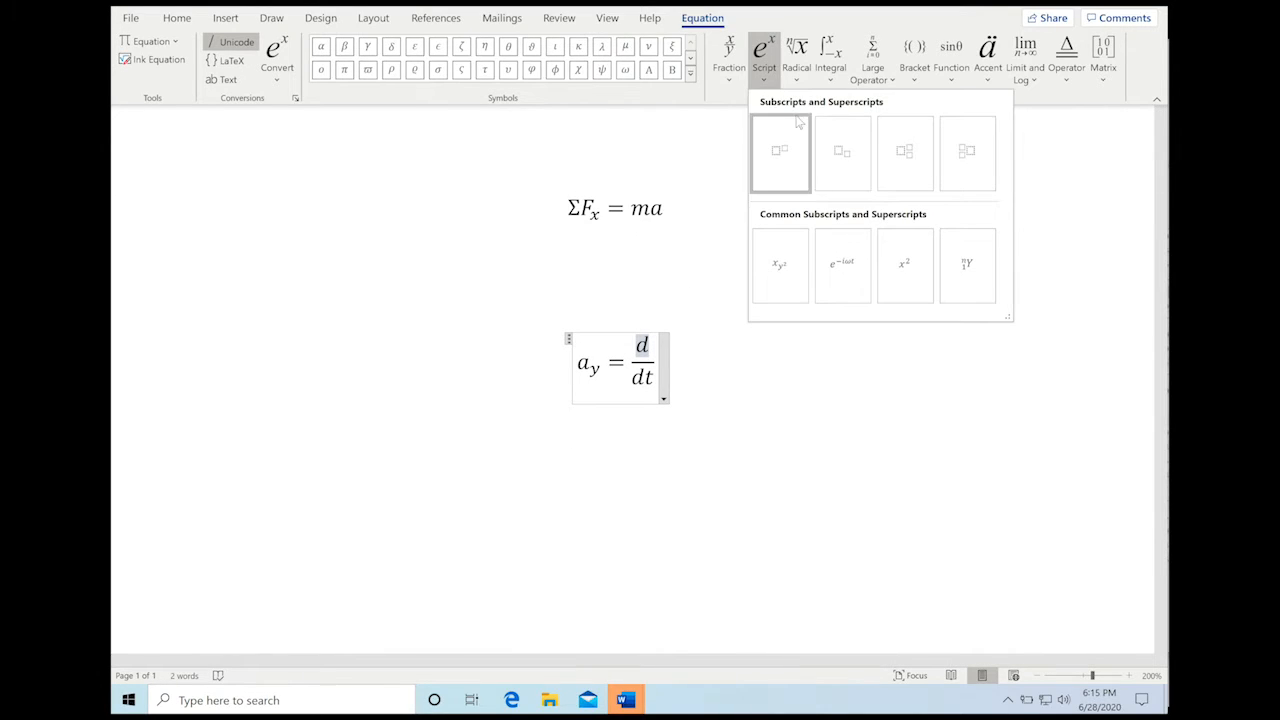
click(780, 150)
click(641, 345)
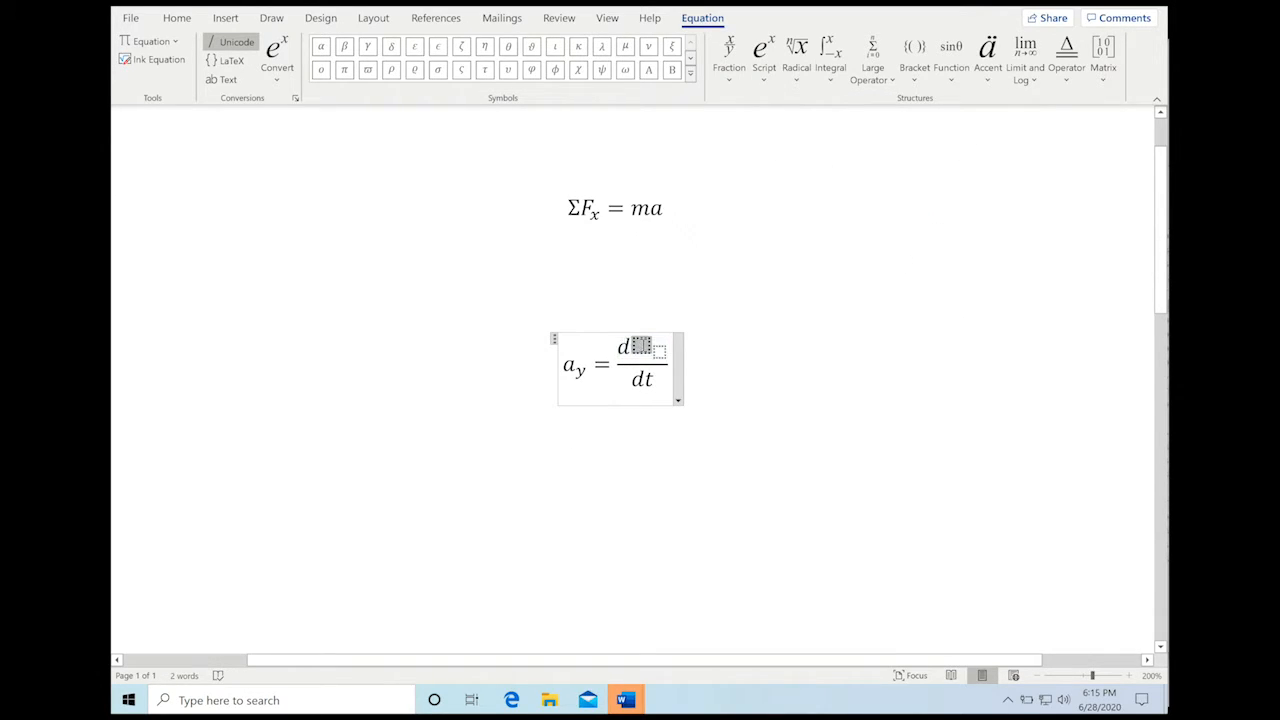
text(v_y)
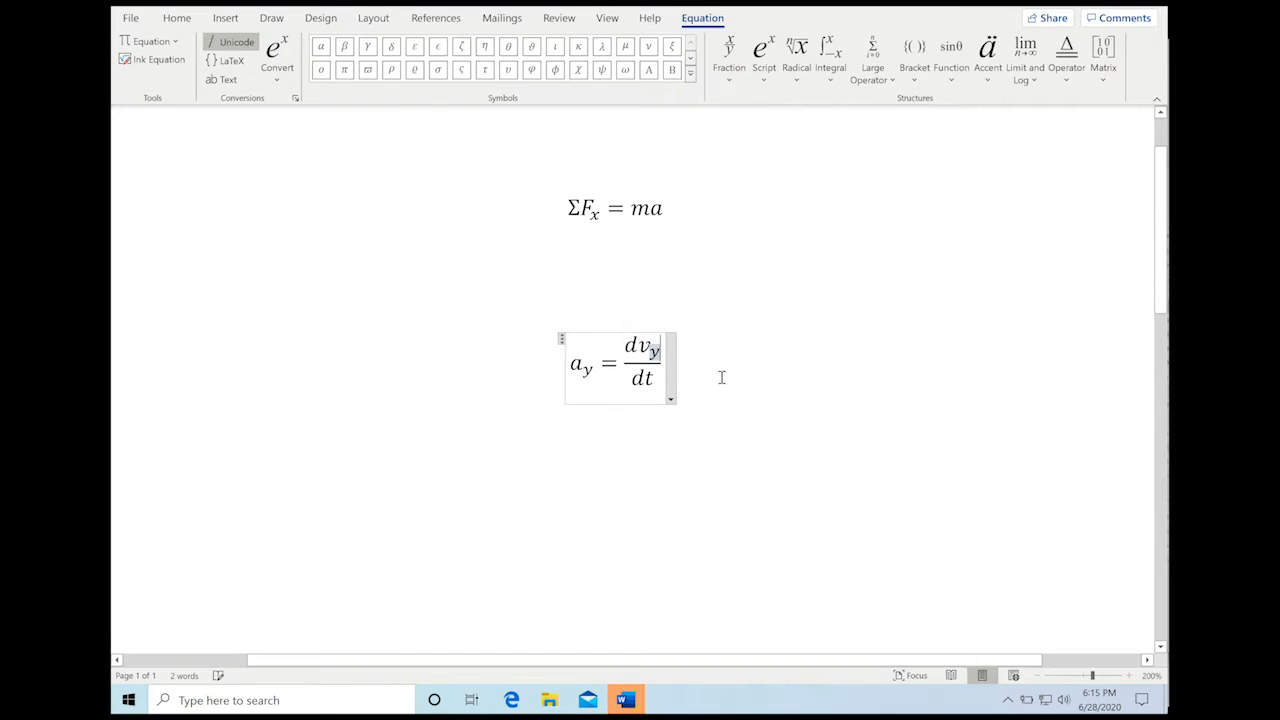
click(766, 397)
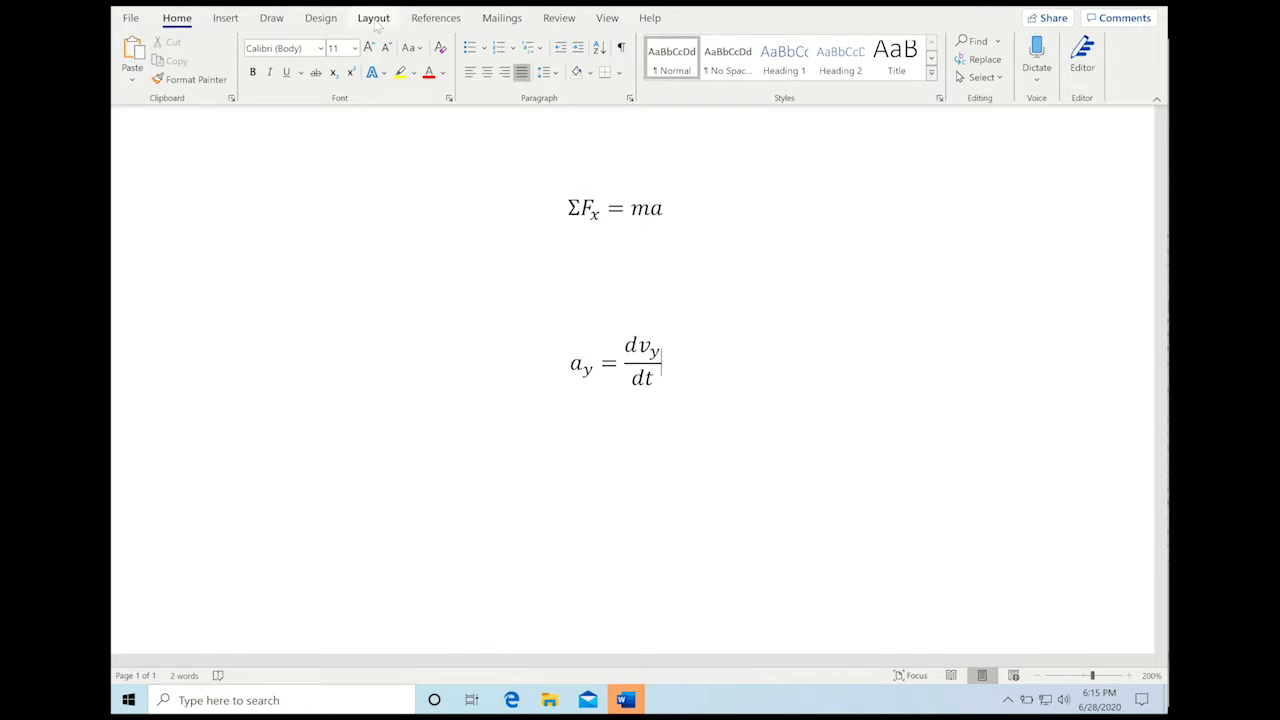
- Fit the page width in the view and change the acceleration equation to inline format
click(607, 18)
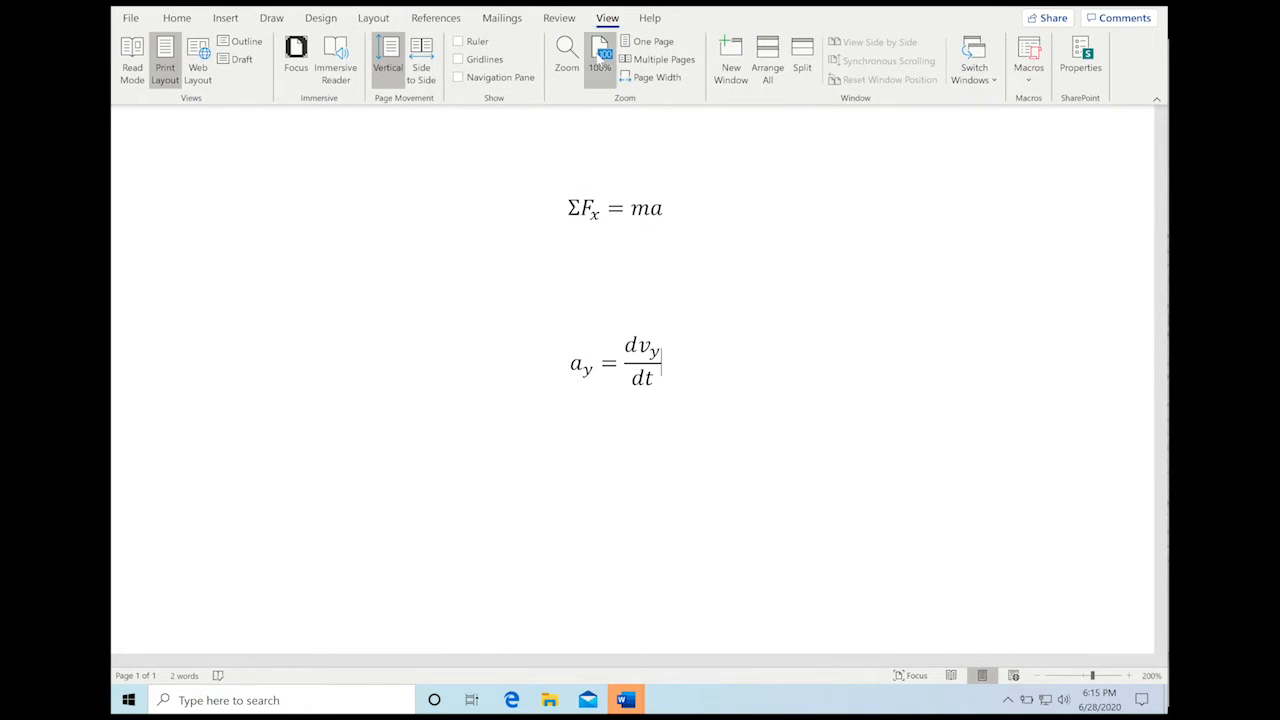
click(652, 77)
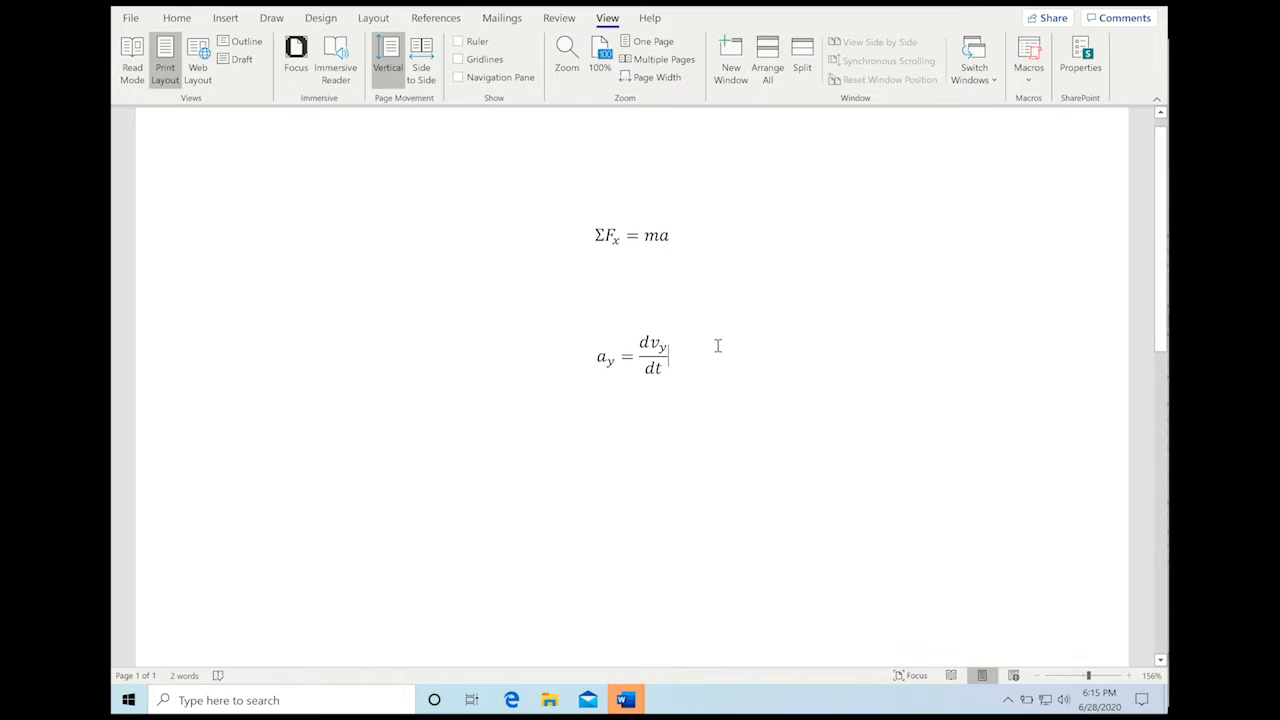
click(597, 348)
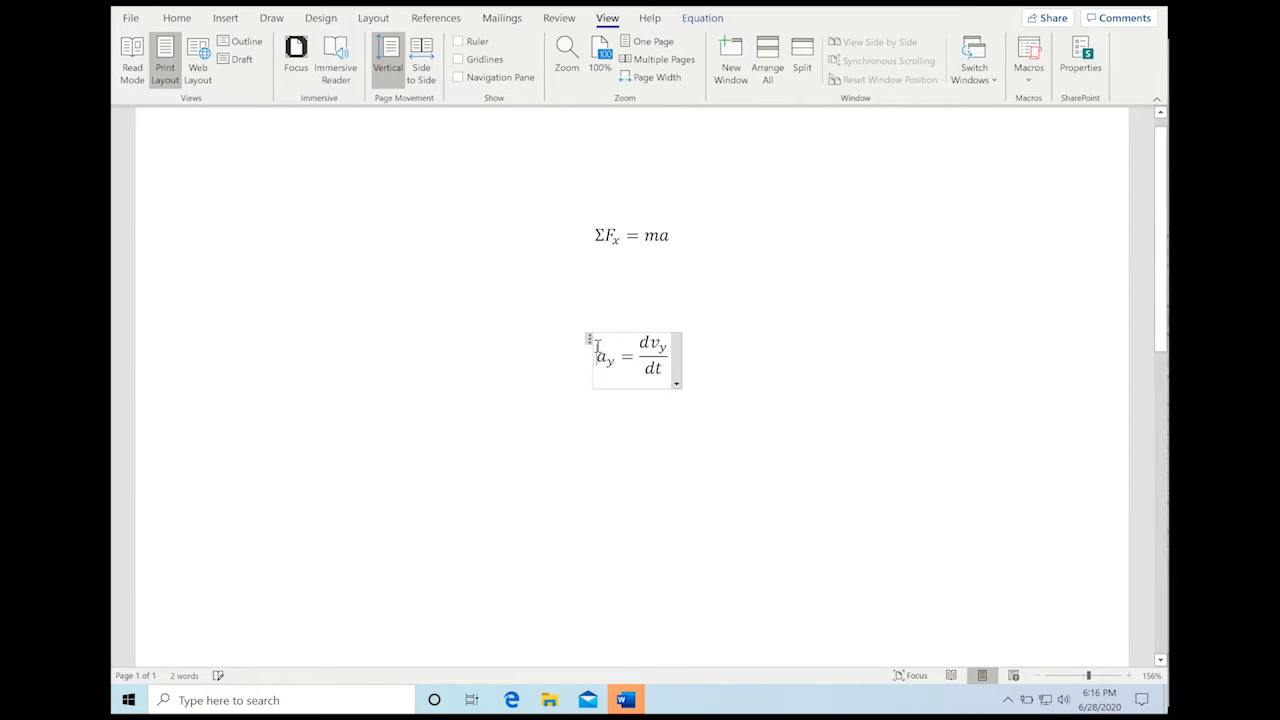
click(676, 384)
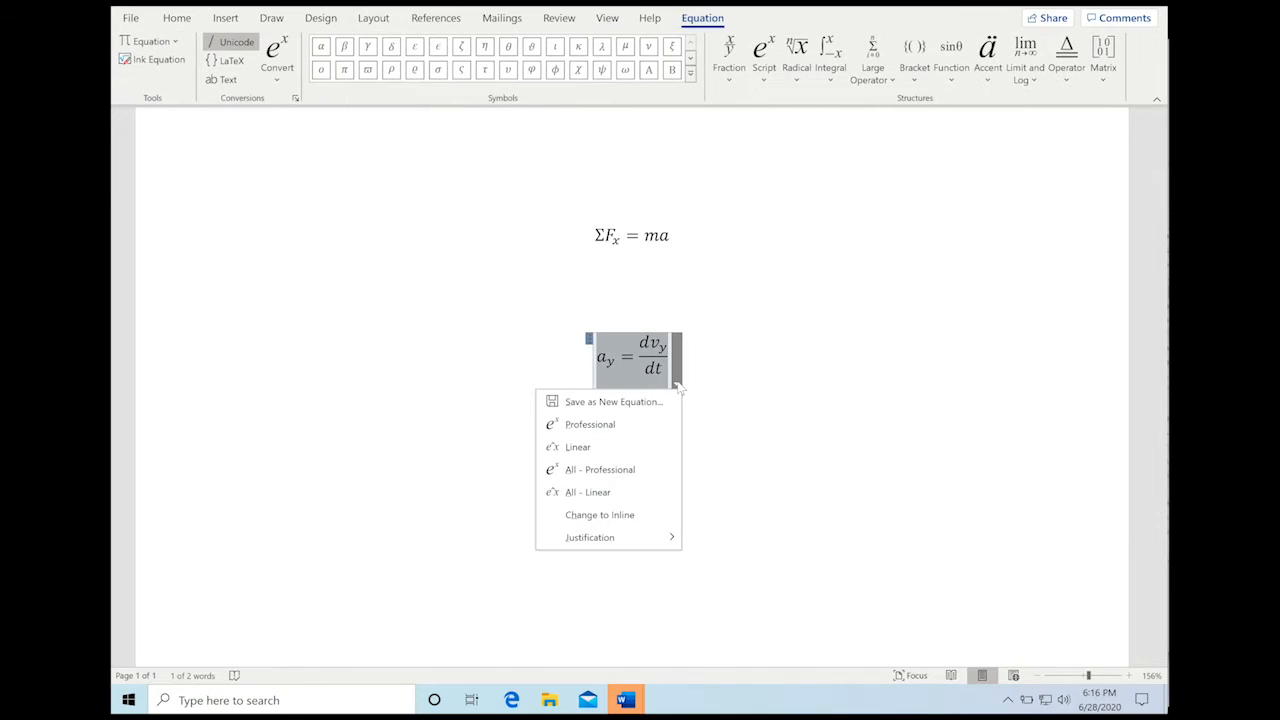
click(600, 515)
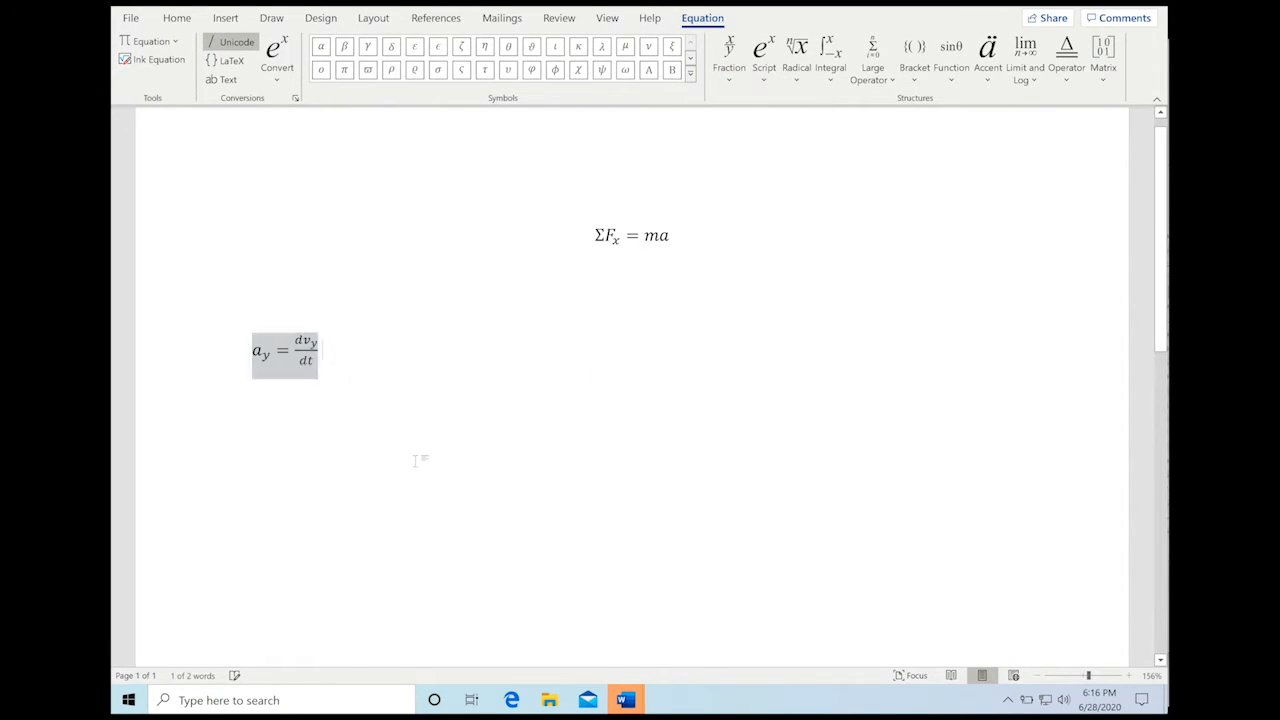
- Enter "Here is an example of an equation:" above the inline equation and join the equation onto that line
click(236, 352)
click(241, 359)
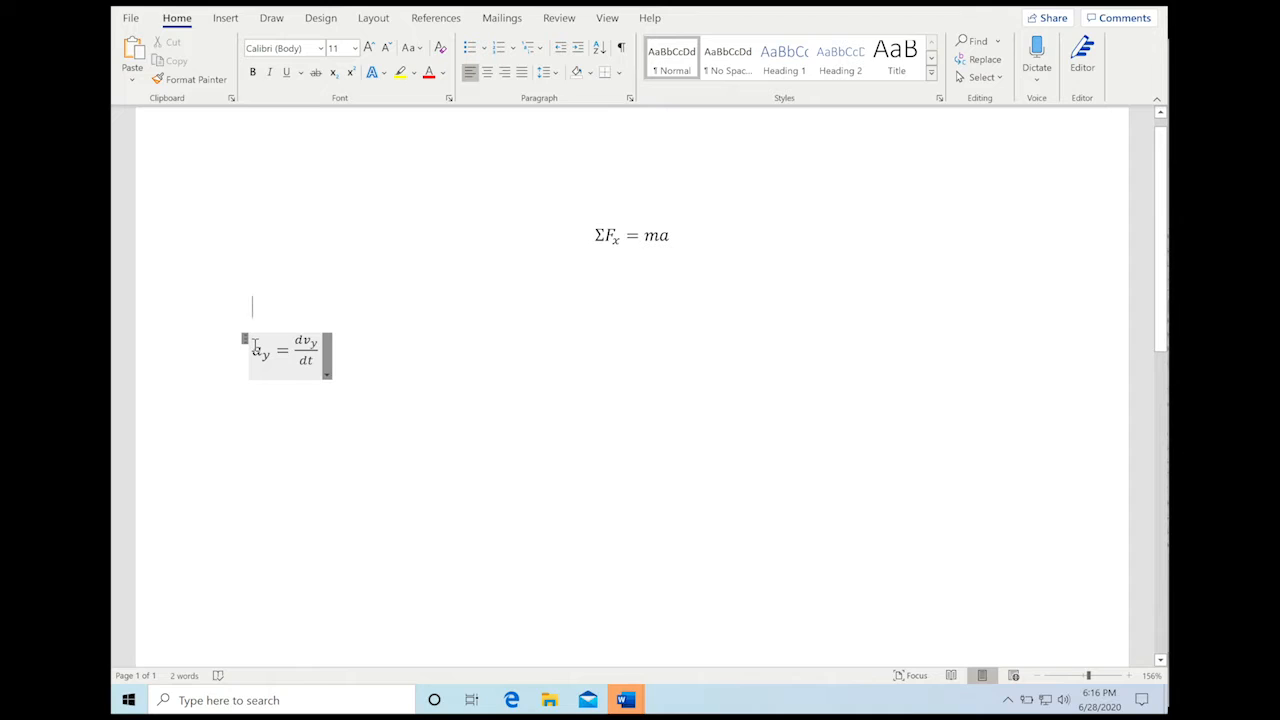
text(H)
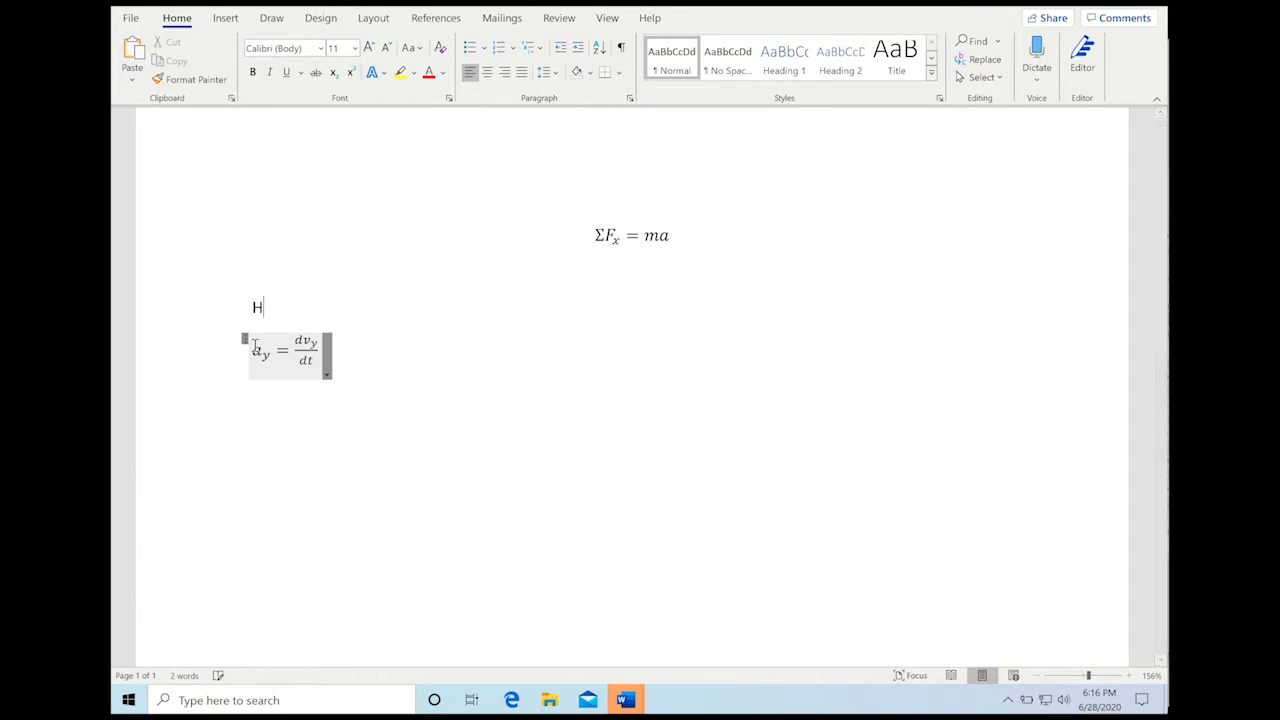
text(ere is an examp)
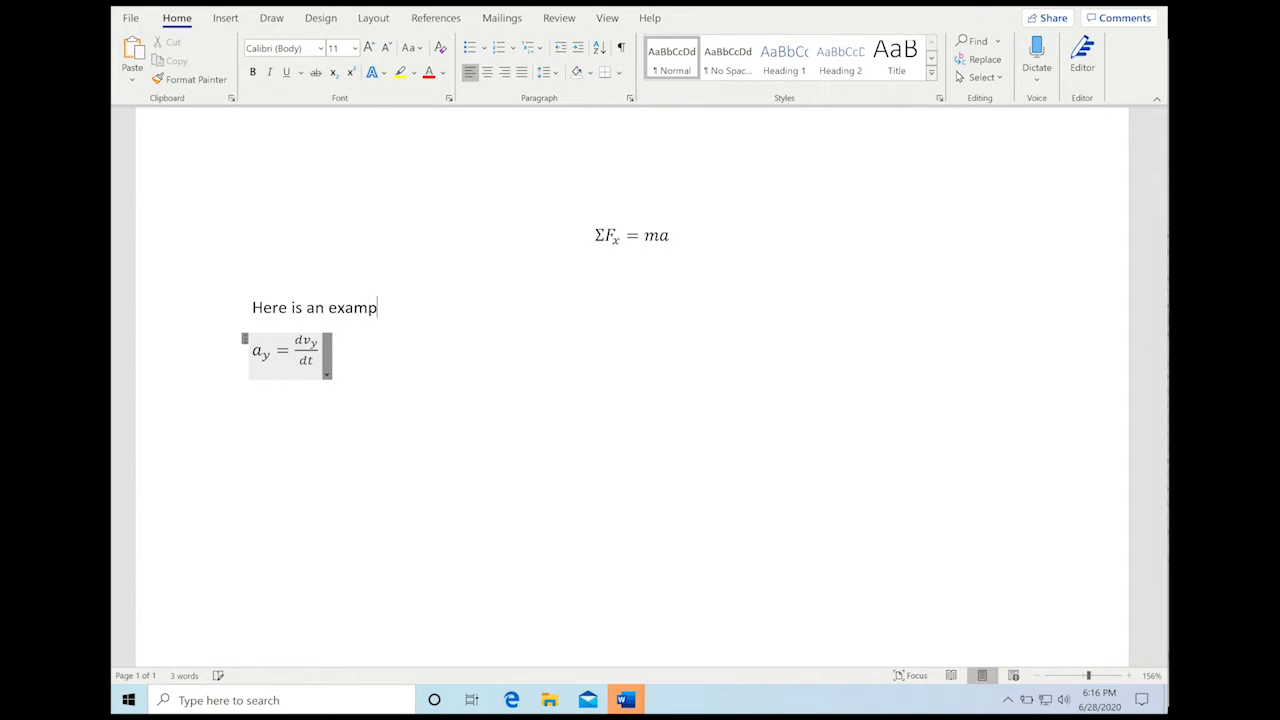
text(le of an equation:)
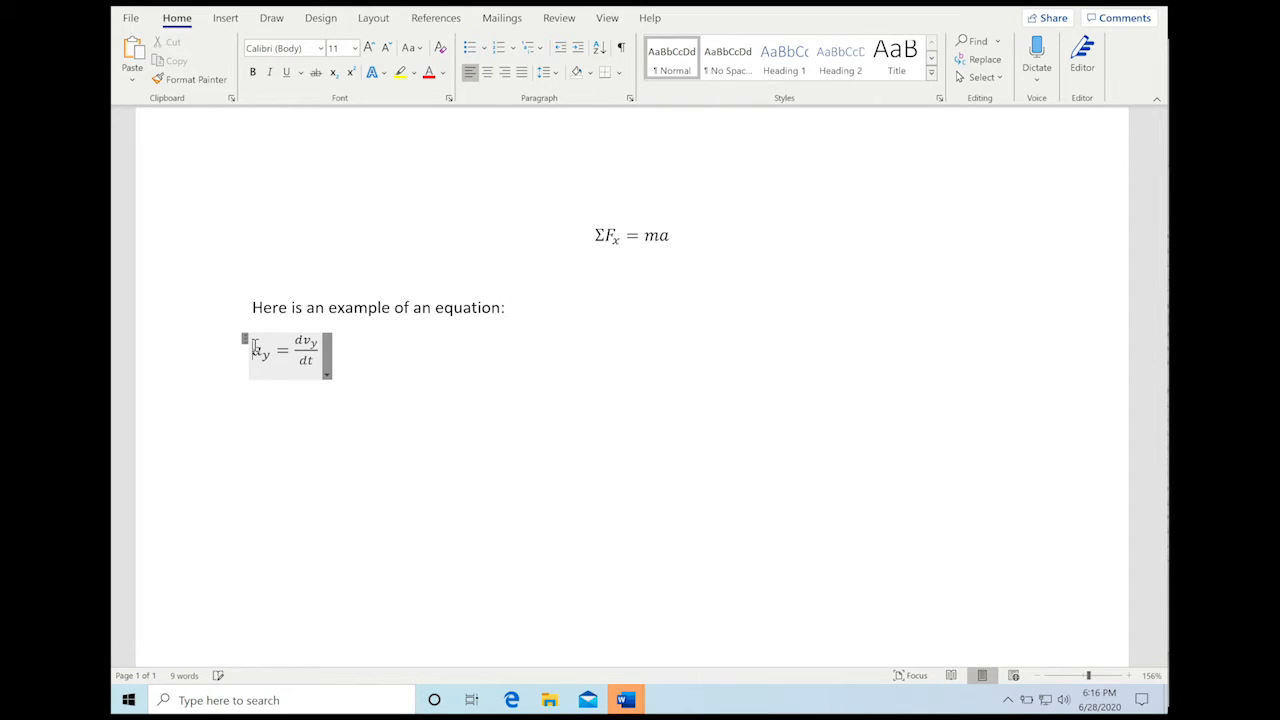
key(BackSpace)
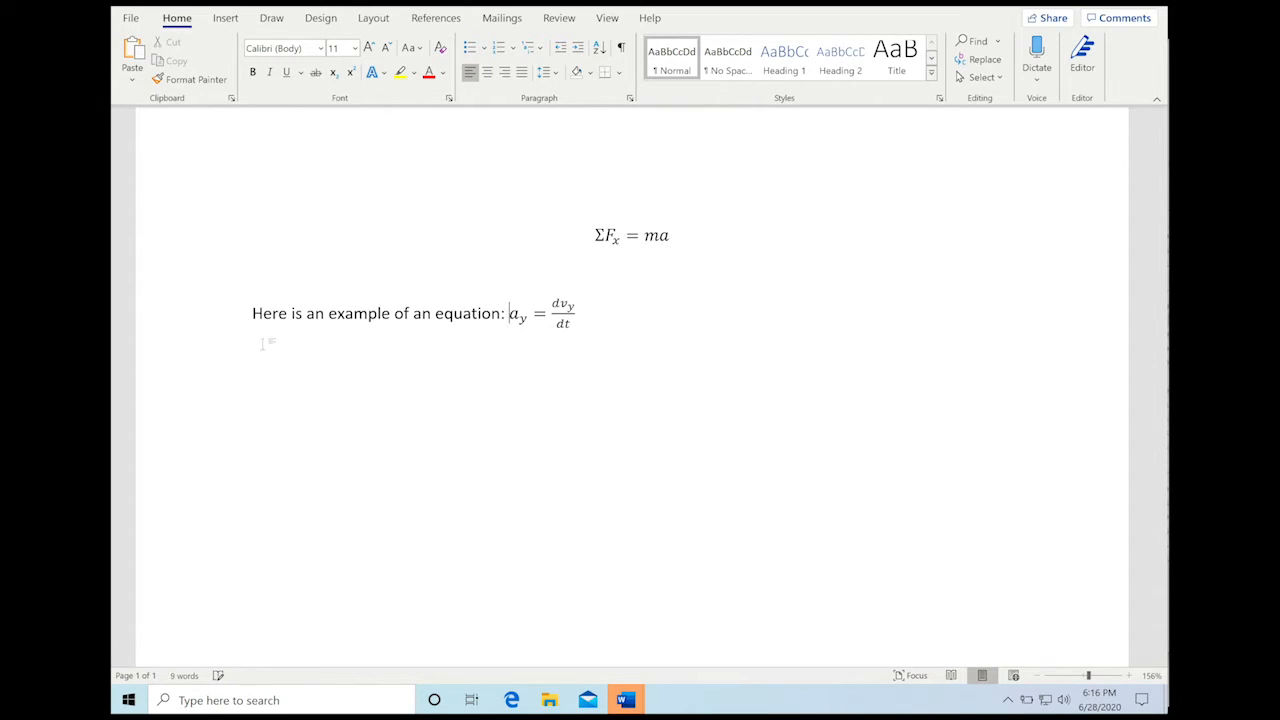
- Add a period after the inline equation and enter "Here is another equation:" on a new line below
click(592, 314)
text(.)
key(Return)
text(Here is another equation:)
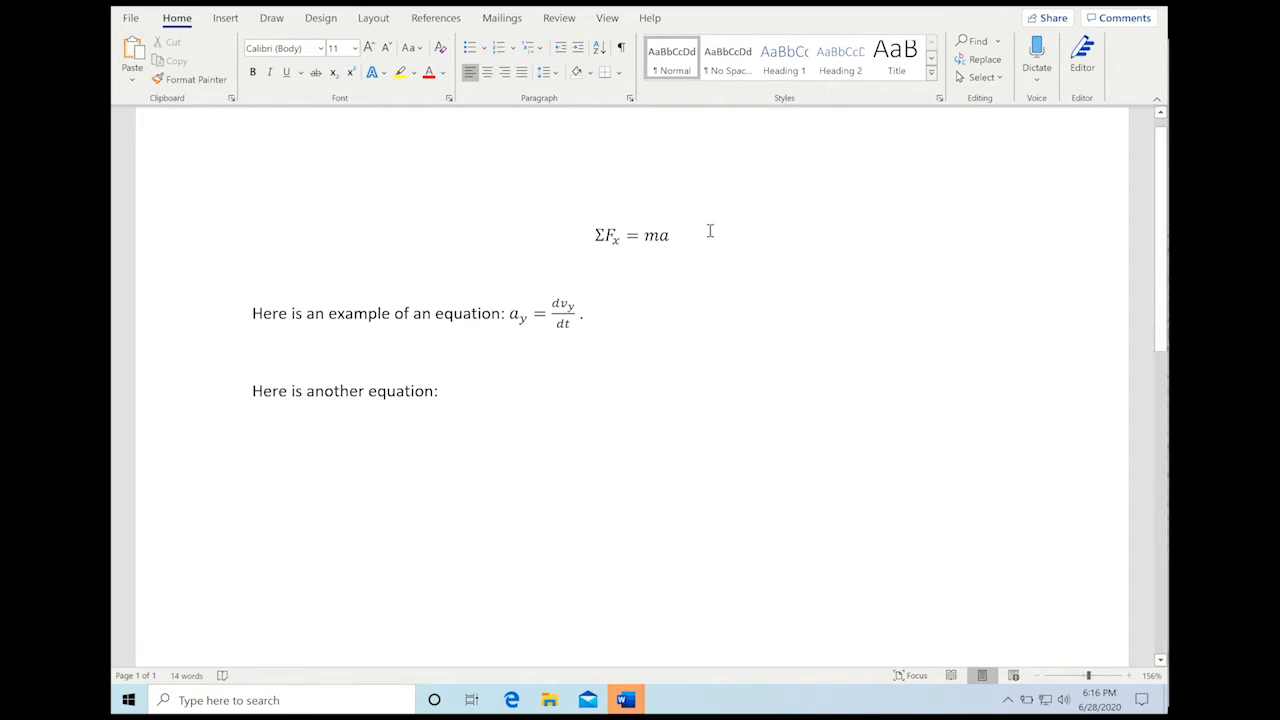
- Copy the ΣFx = ma equation and paste it on the line below "Here is another equation:"
click(677, 257)
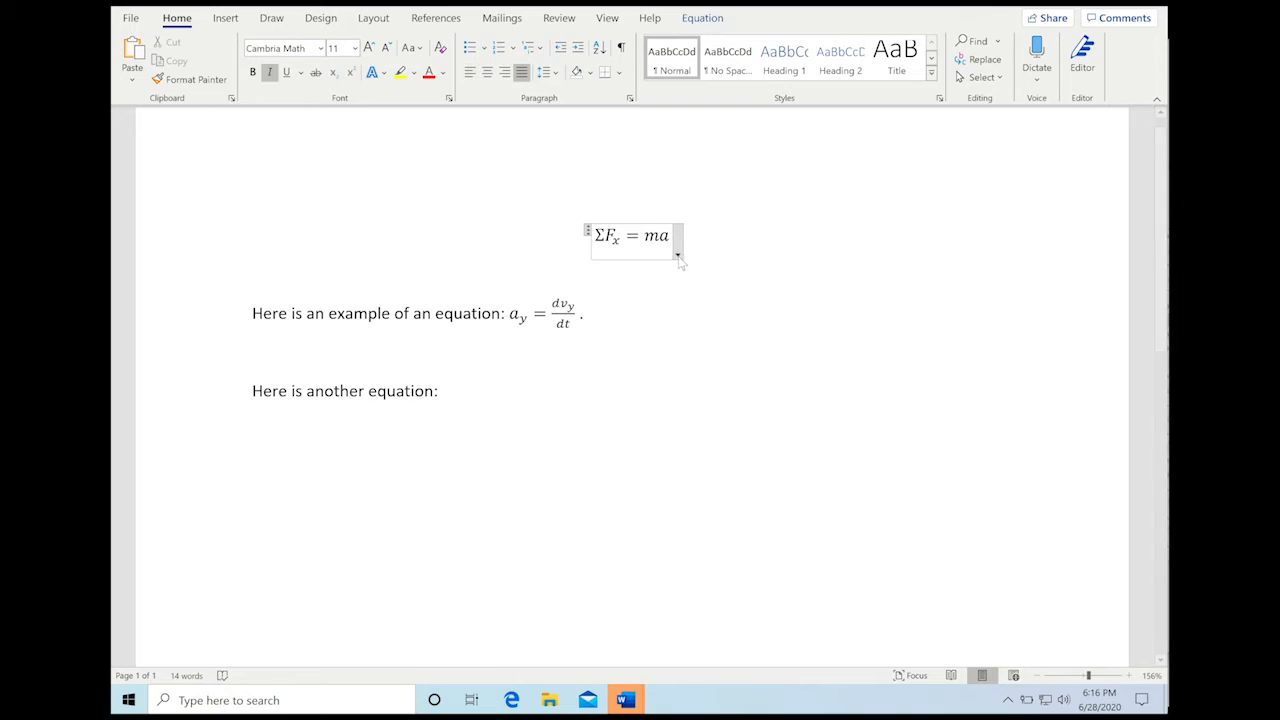
click(588, 231)
key(ctrl+c)
click(560, 457)
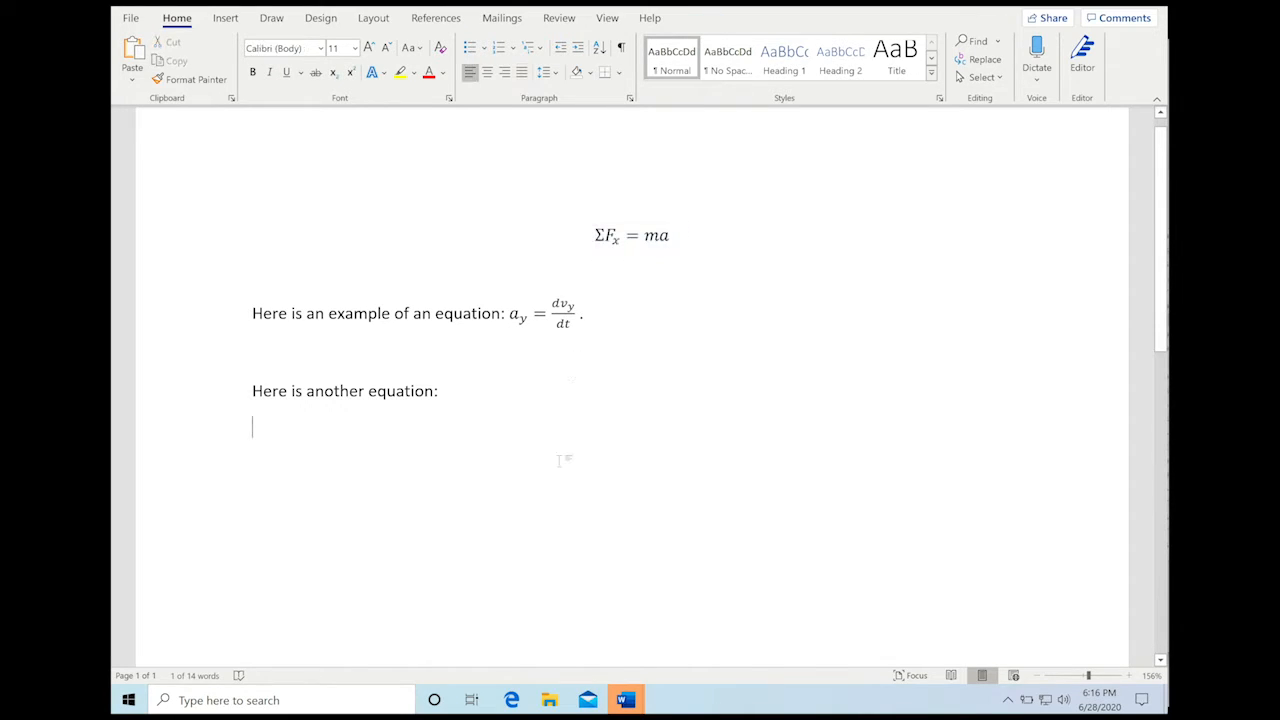
key(ctrl+v)
click(730, 389)
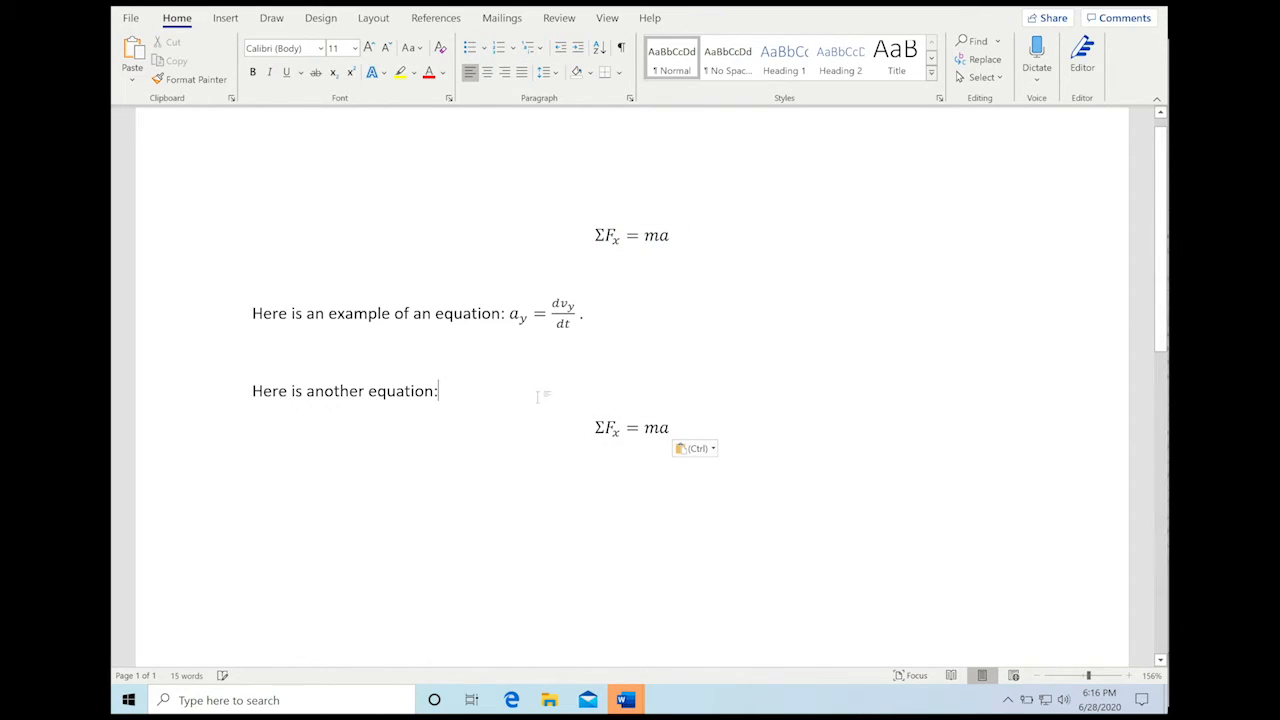
click(677, 531)
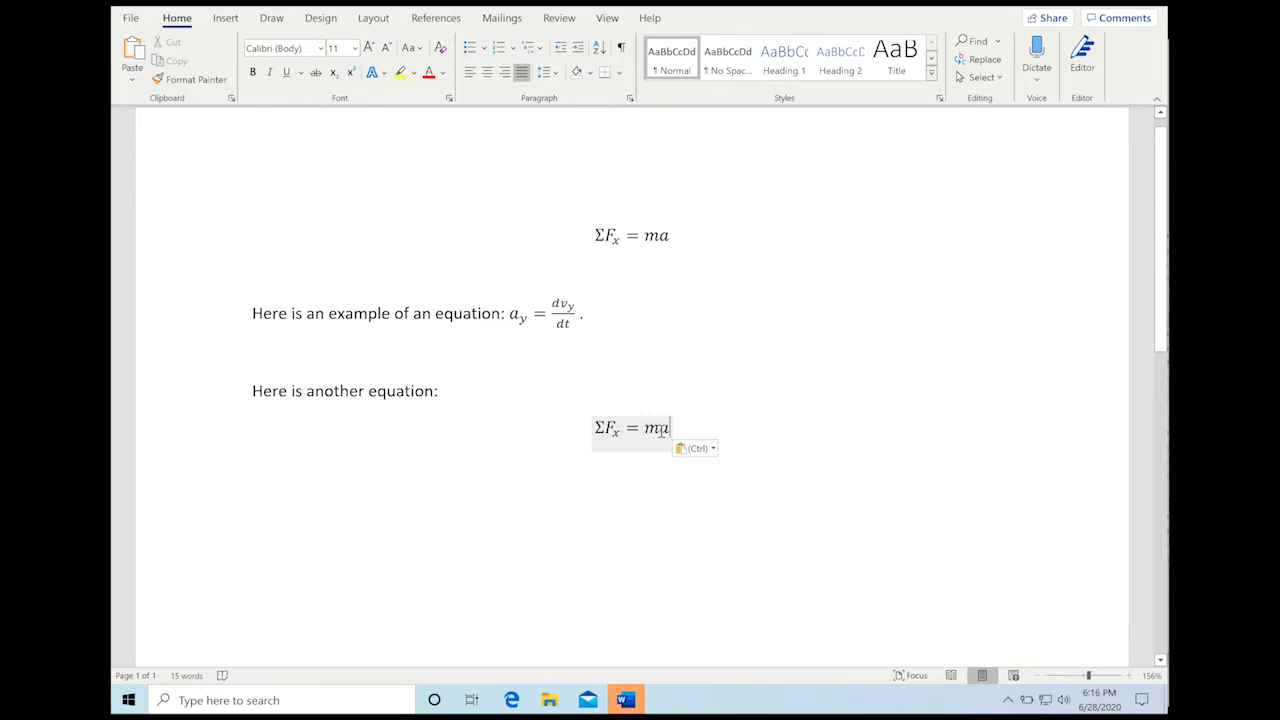
- Check the equation options of the inline acceleration equation for changing it to display format
click(572, 323)
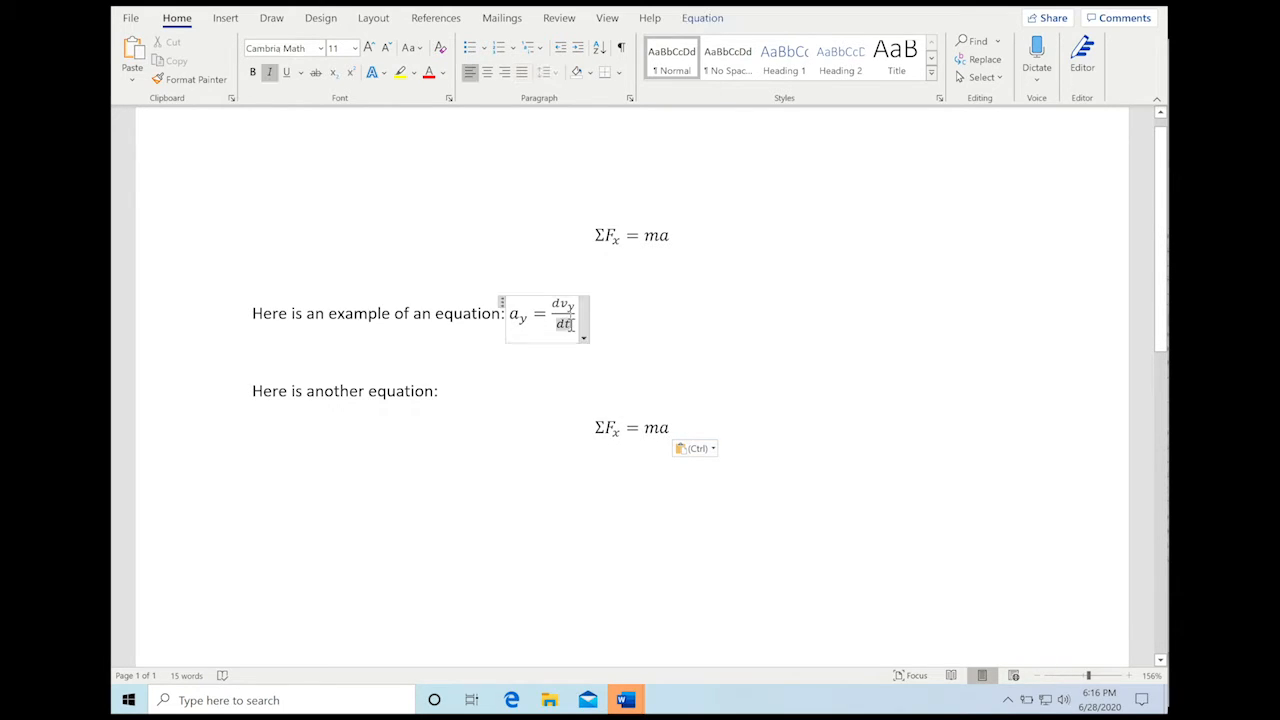
click(583, 338)
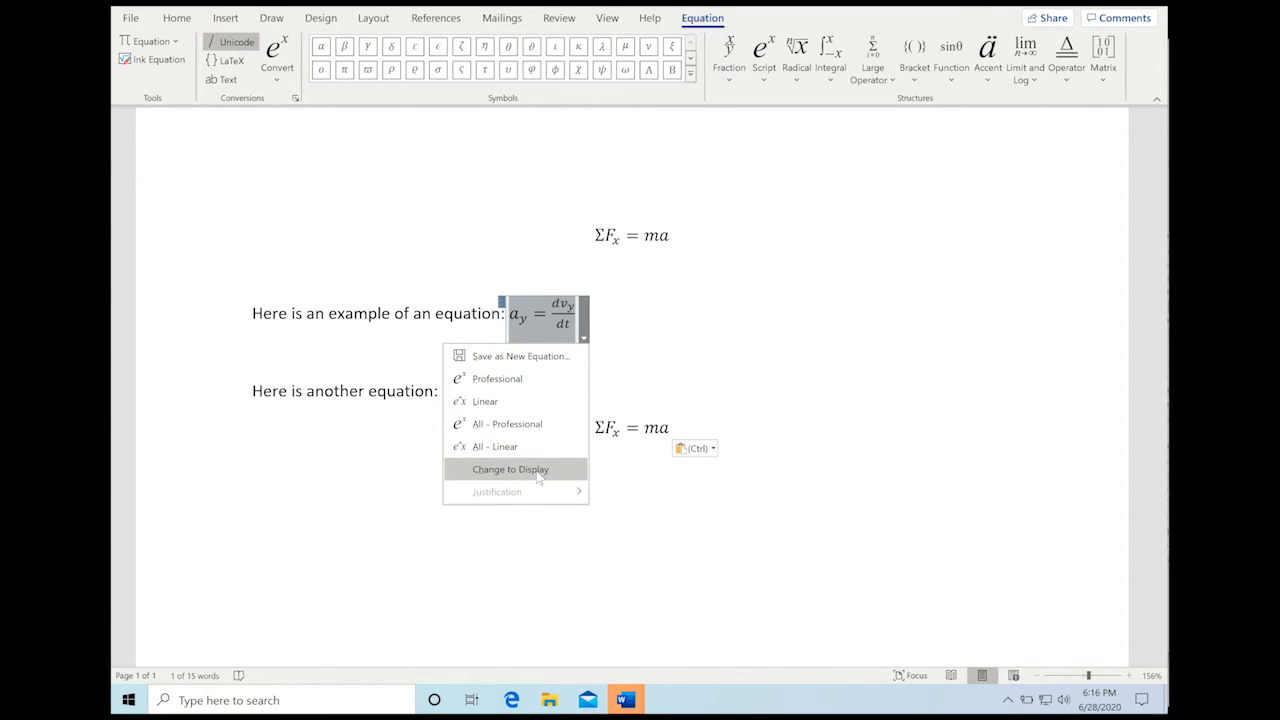
click(667, 337)
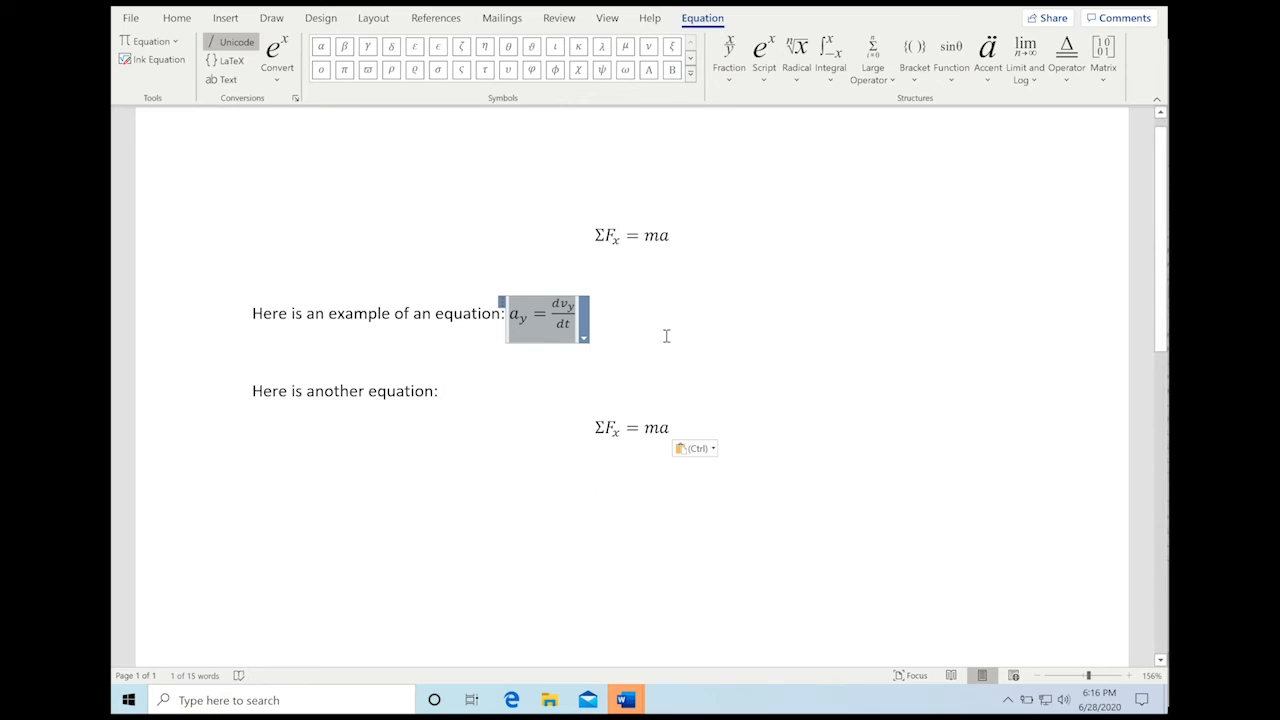
click(754, 283)
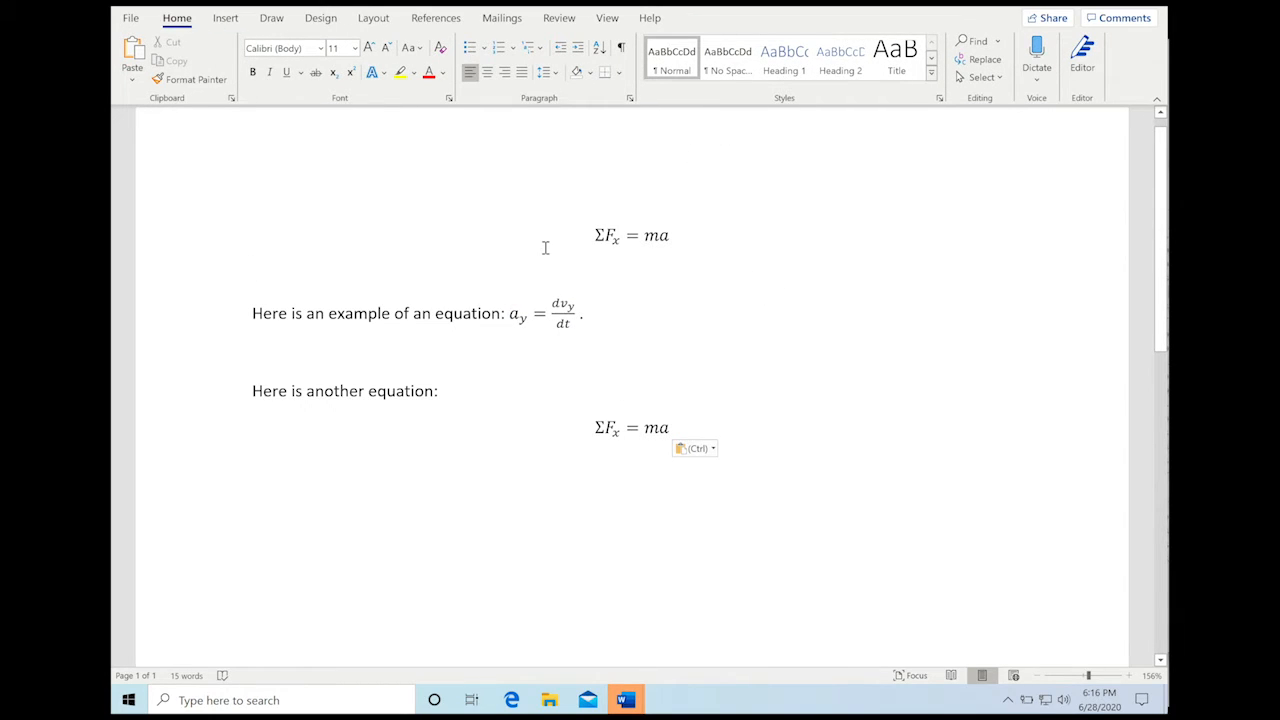
- Show the equation editing tools for the original ΣFx = ma equation
click(617, 232)
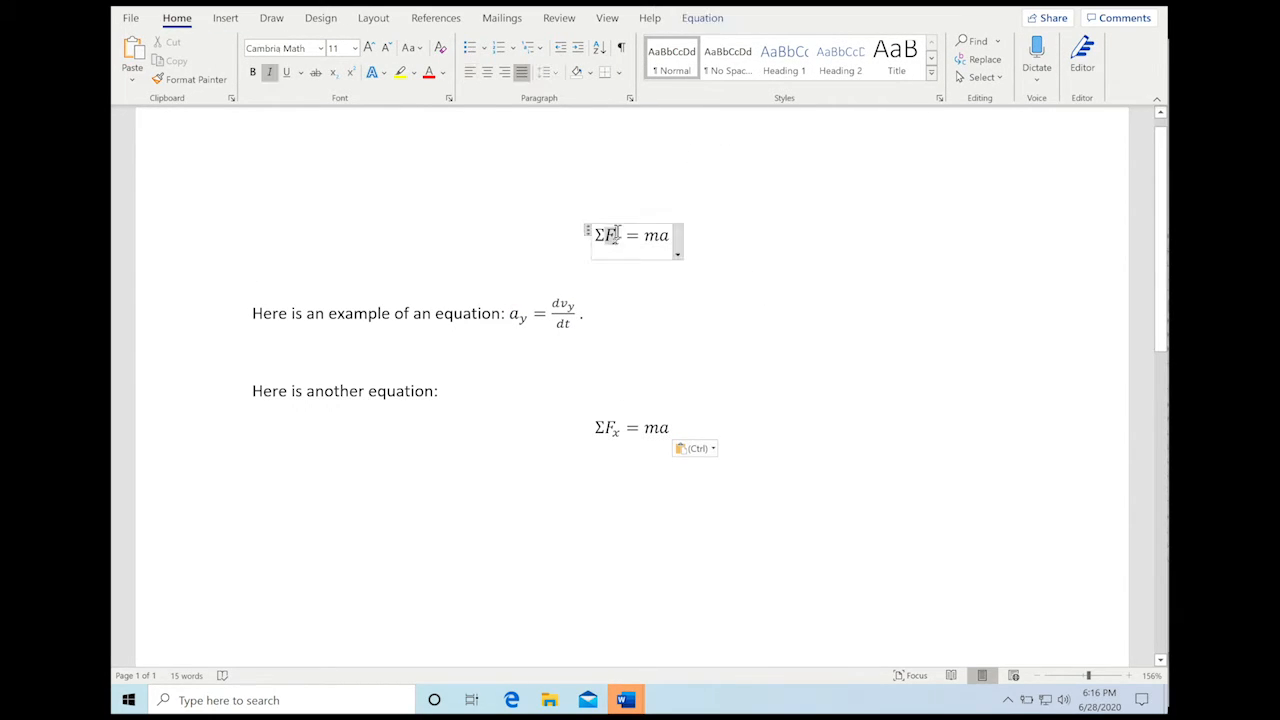
click(718, 20)
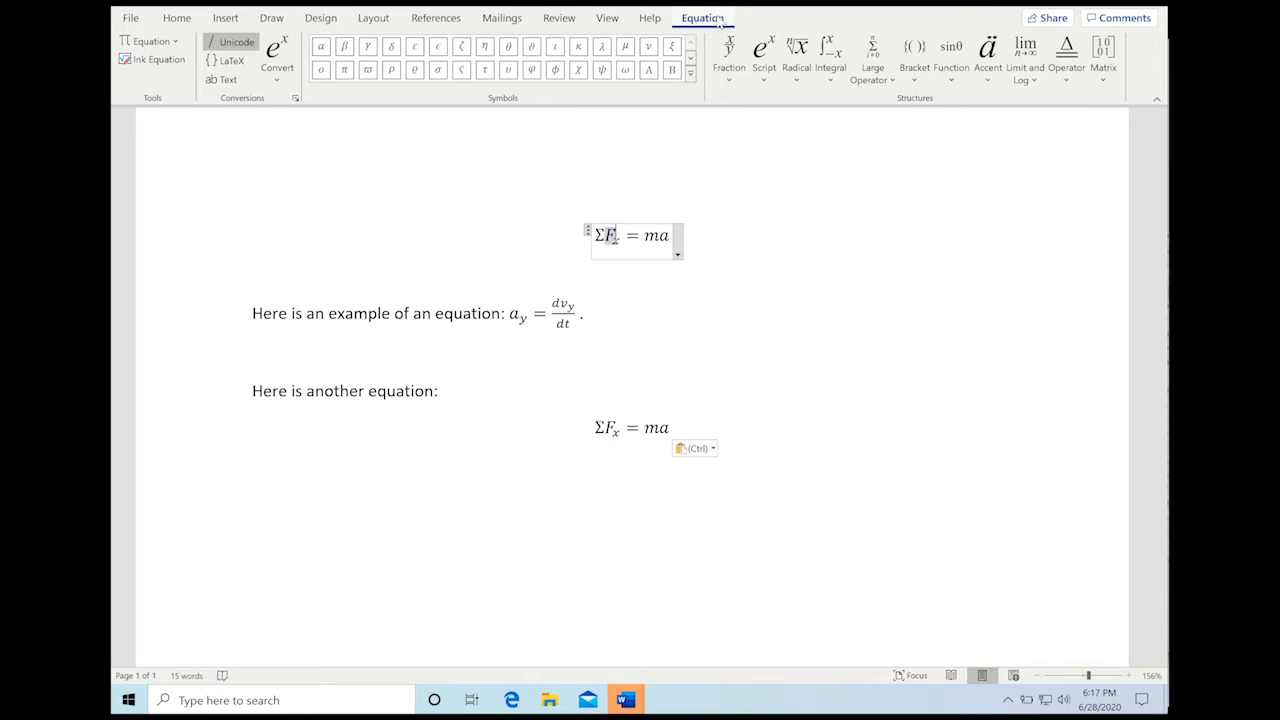
click(957, 70)
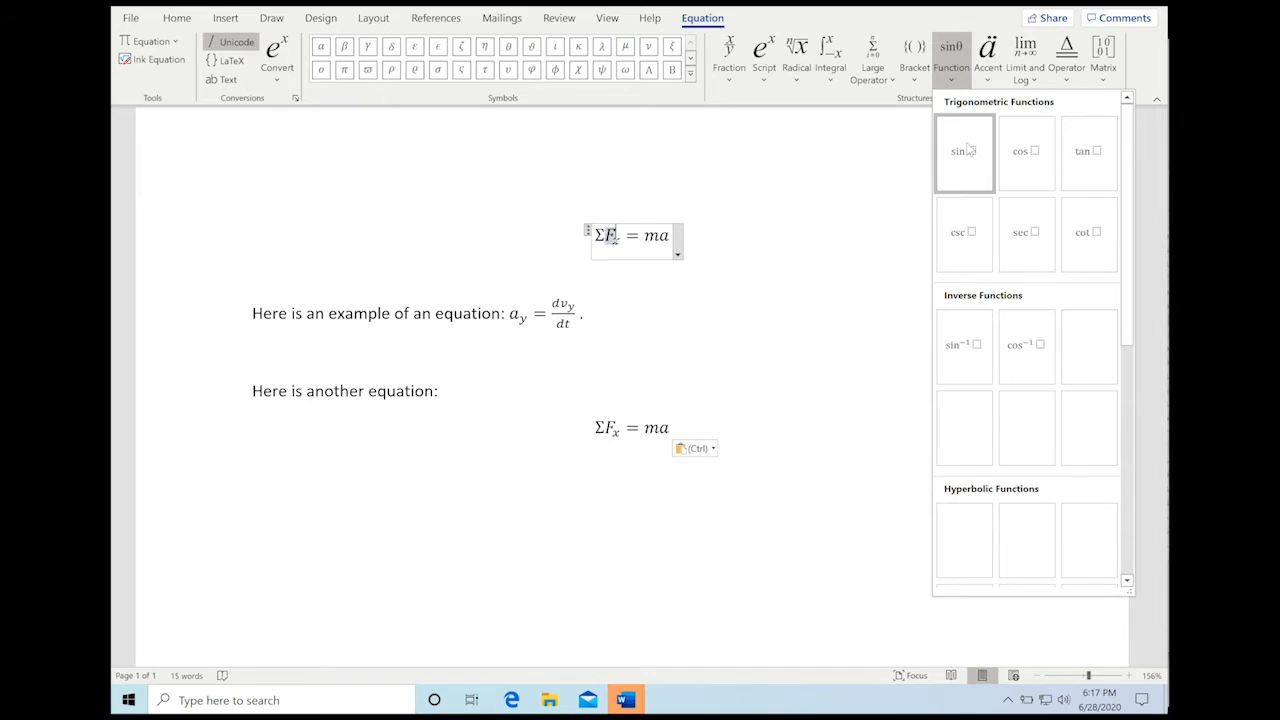
click(645, 240)
triple_click(645, 242)
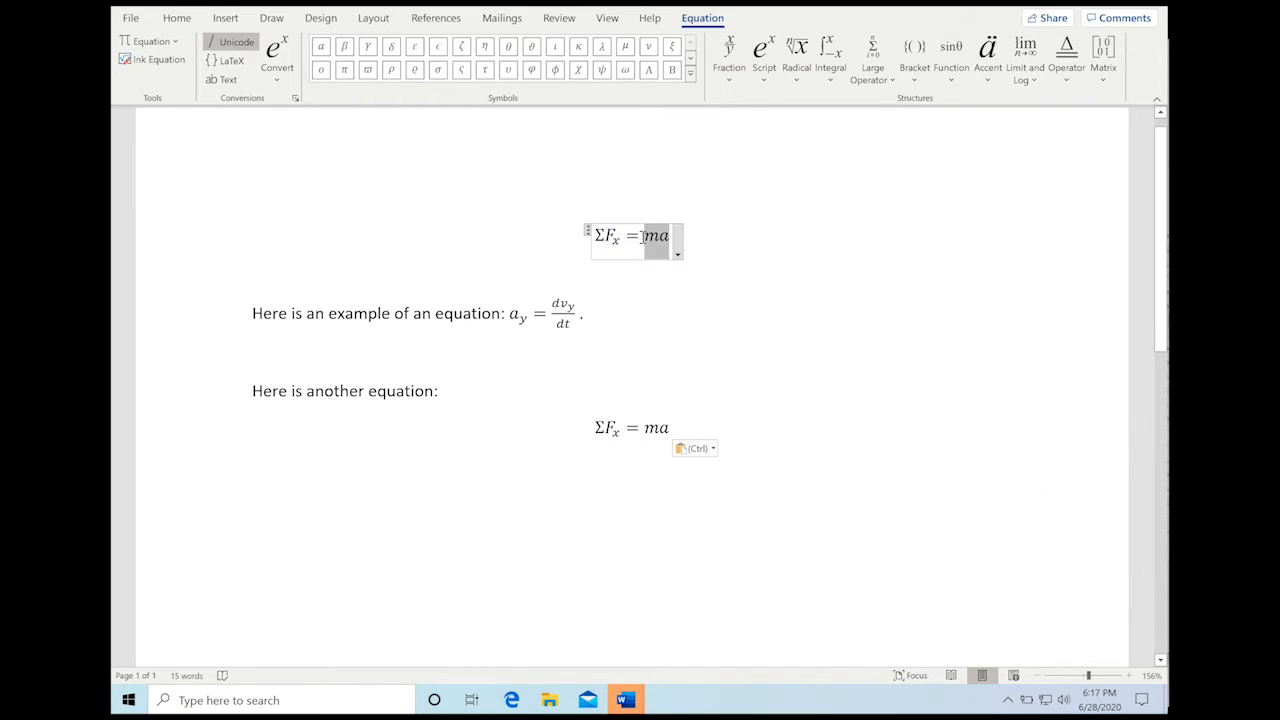
key(Delete)
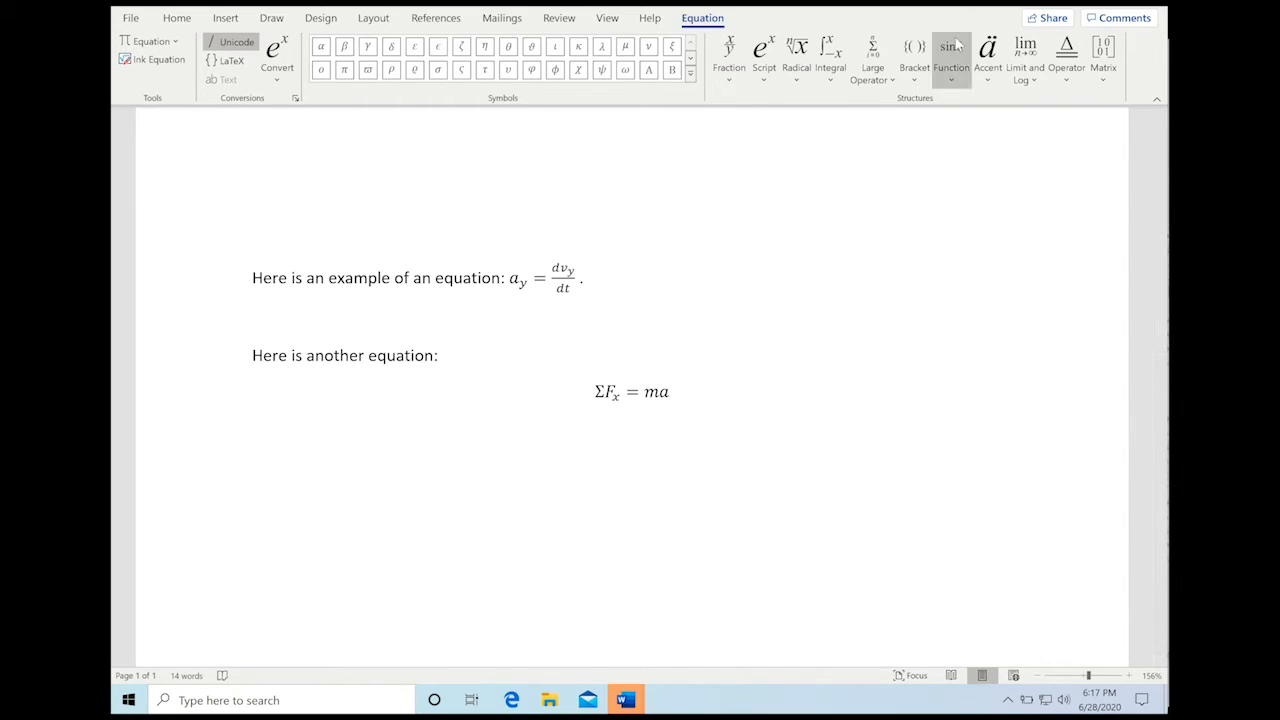
key(ctrl+z)
- Clear the contents of the original ΣFx = ma equation above the first sentence, keeping its equation box
double_click(646, 240)
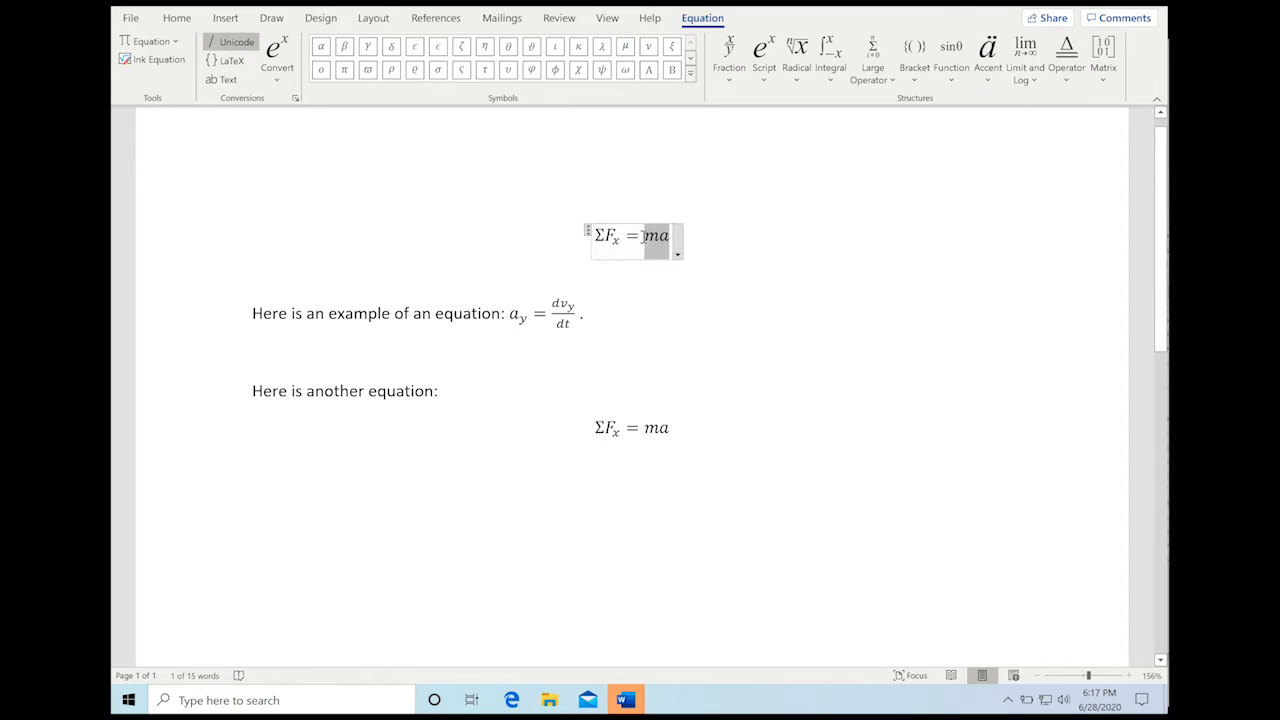
key(BackSpace)
key(BackSpace)
key(BackSpace)
key(BackSpace)
key(BackSpace)
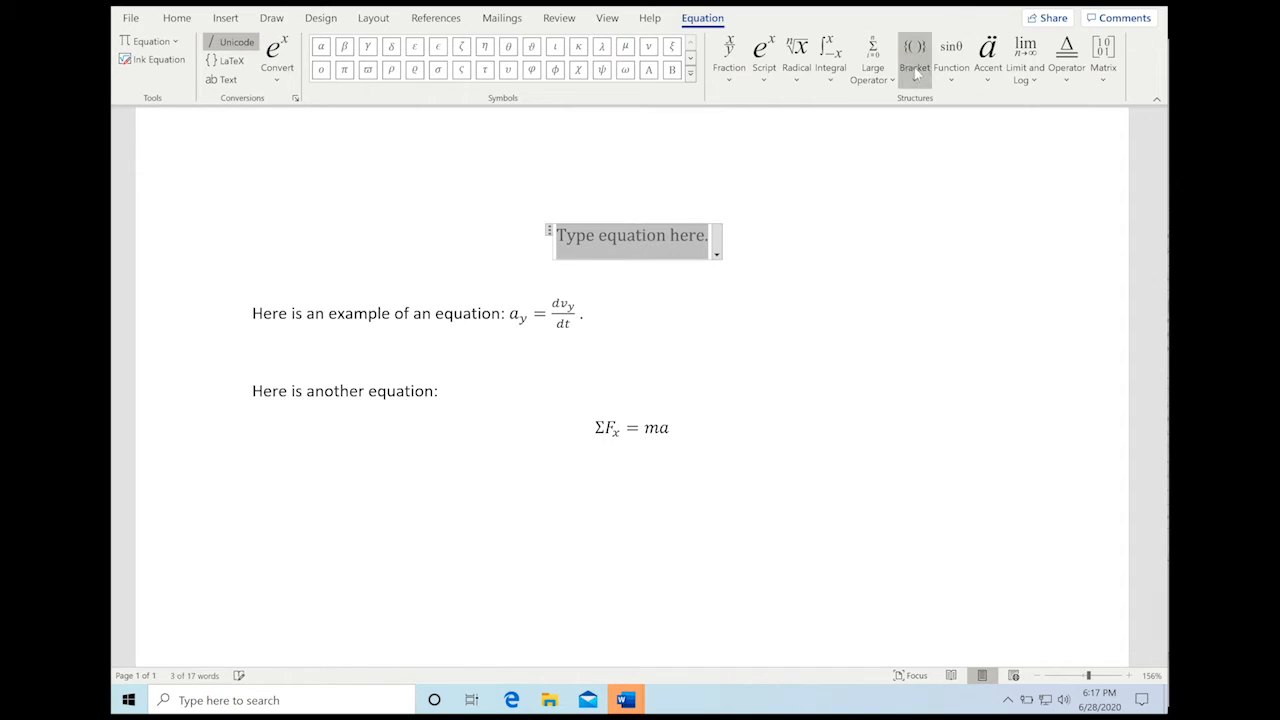
- Enter sin 30° in the empty equation box, using the sine function structure and the degree symbol
click(952, 82)
click(961, 151)
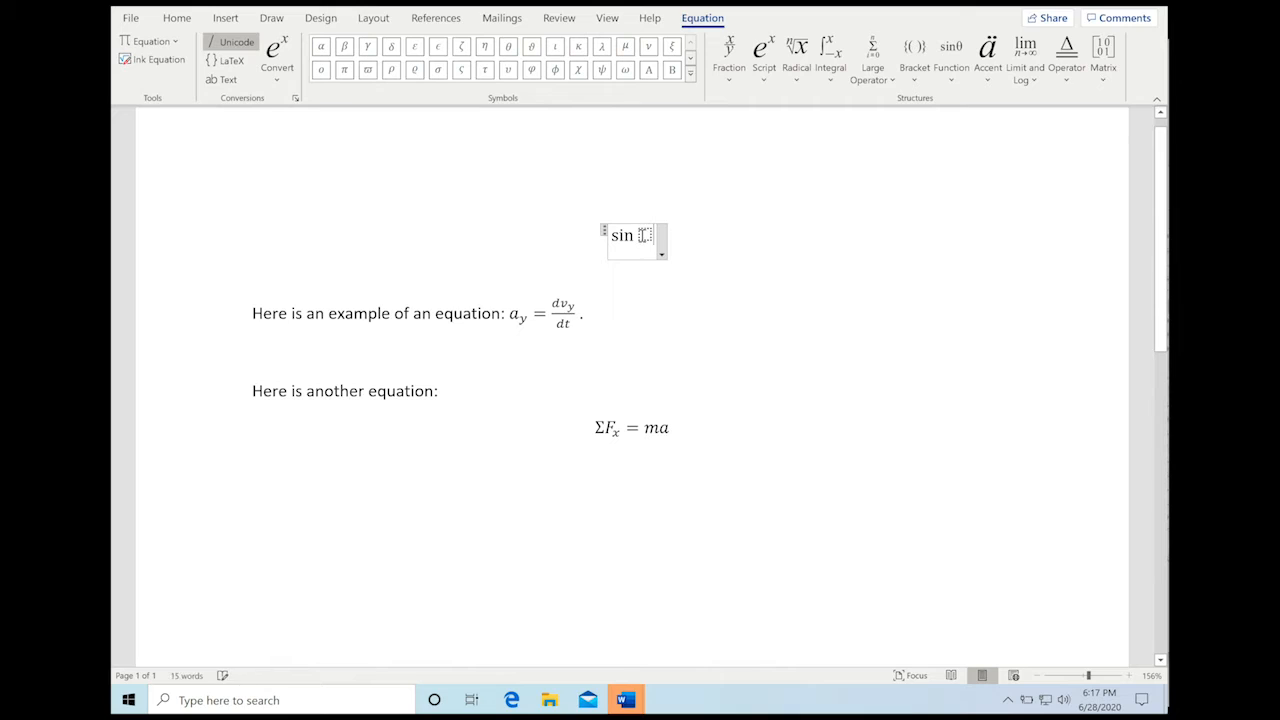
text(30)
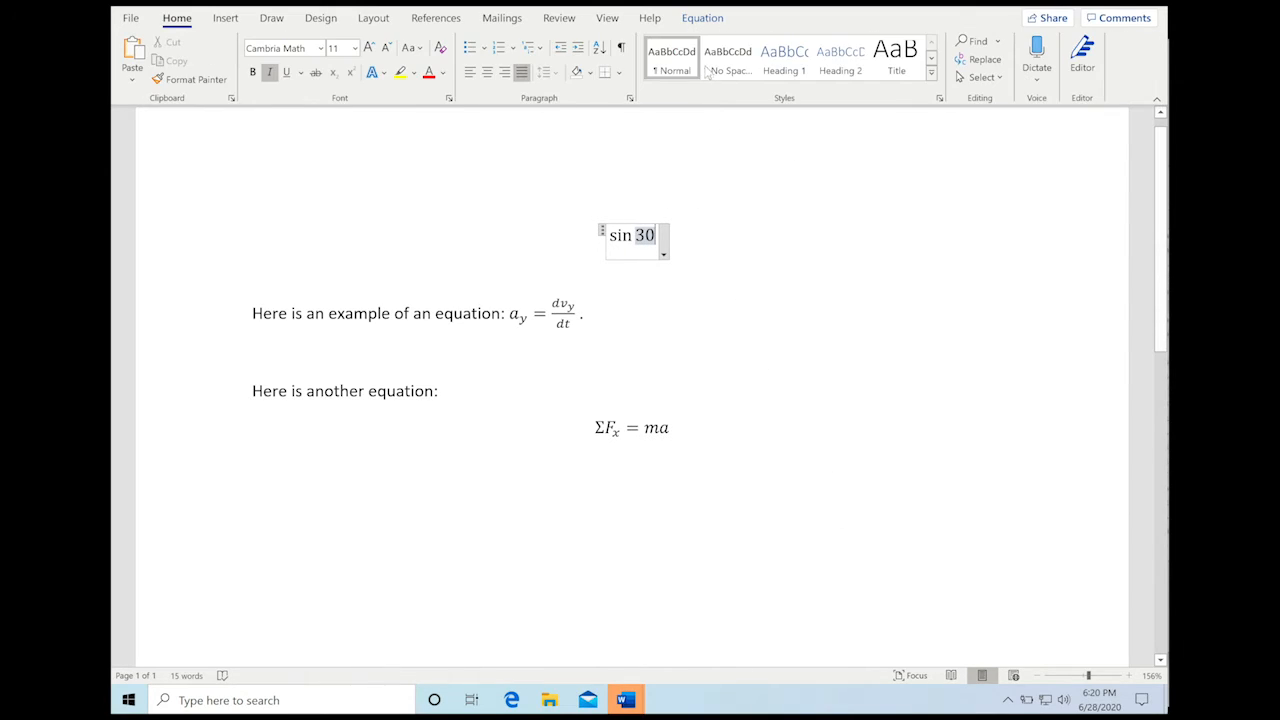
click(703, 18)
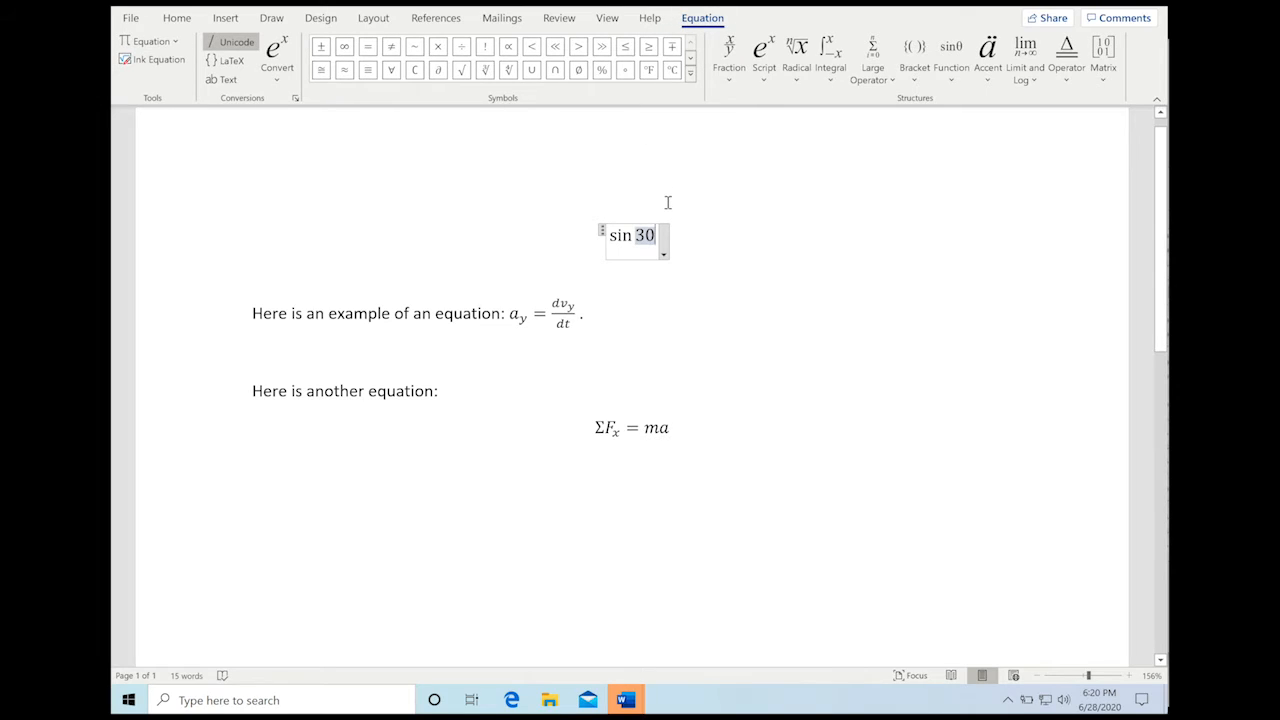
click(690, 72)
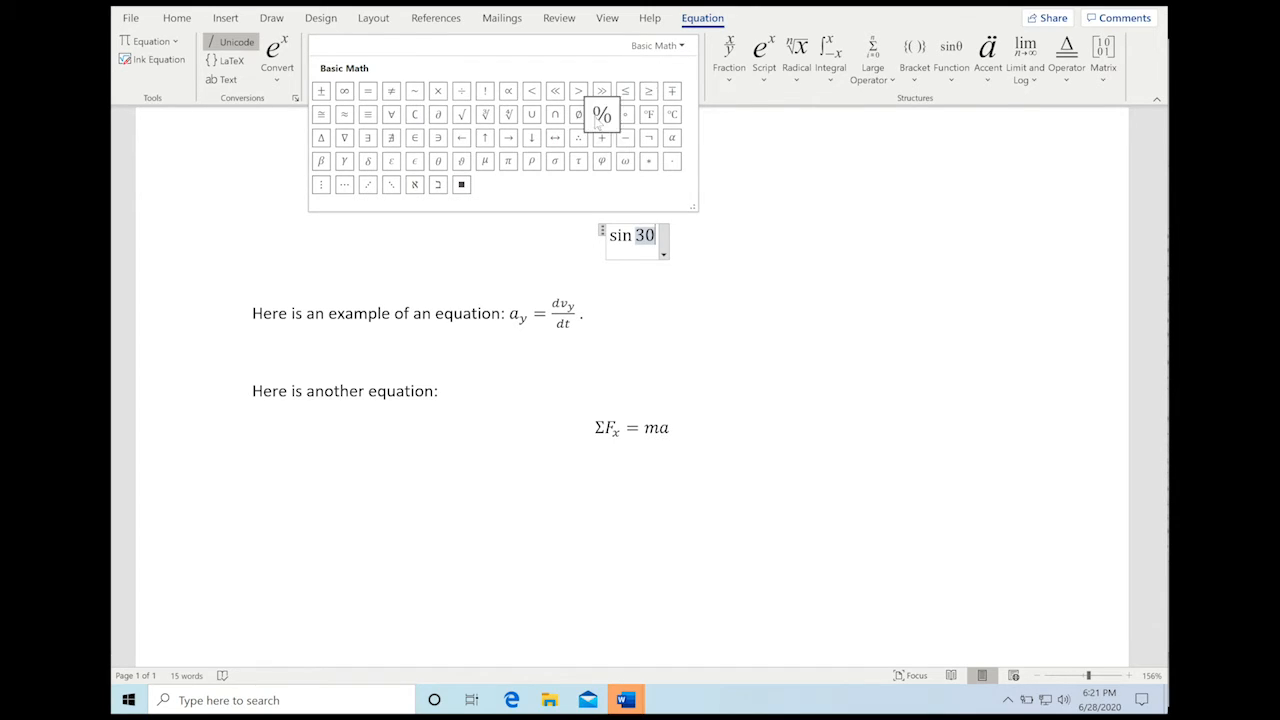
click(626, 115)
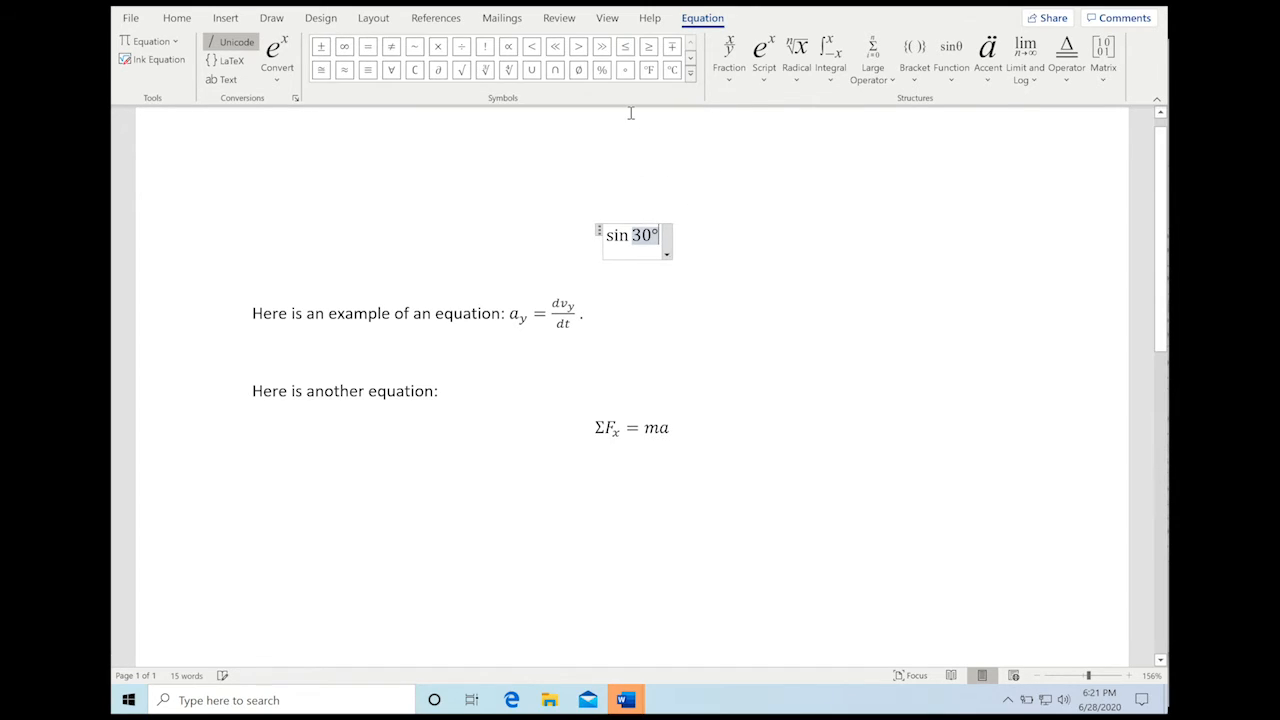
click(701, 300)
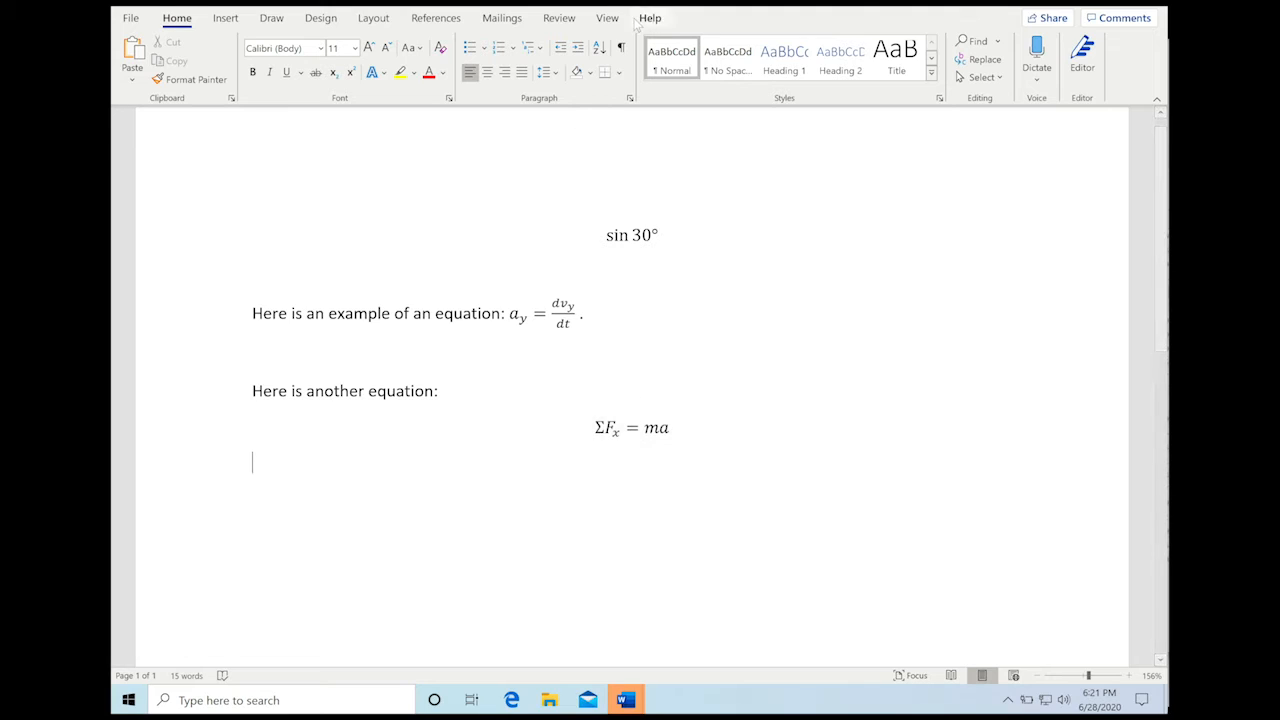
- Insert a new equation below the copied ΣFx = ma and enter r with a vector arrow followed by an equals sign
click(228, 20)
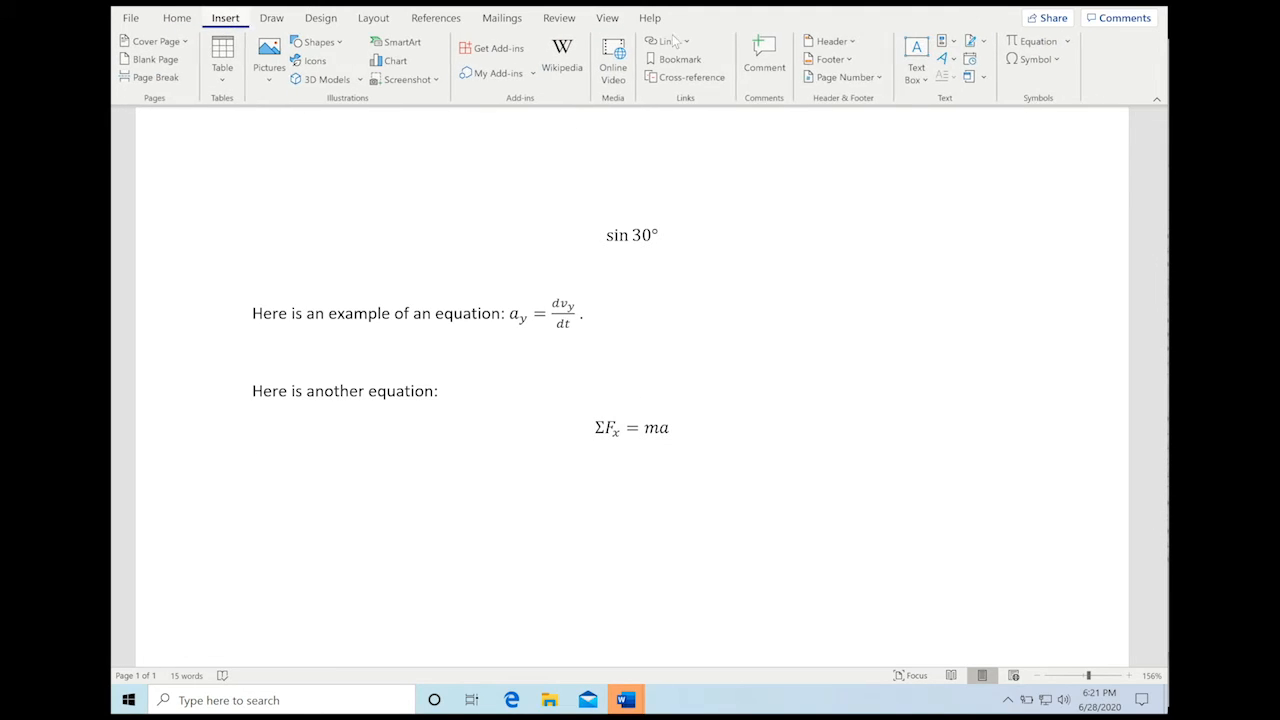
click(1035, 41)
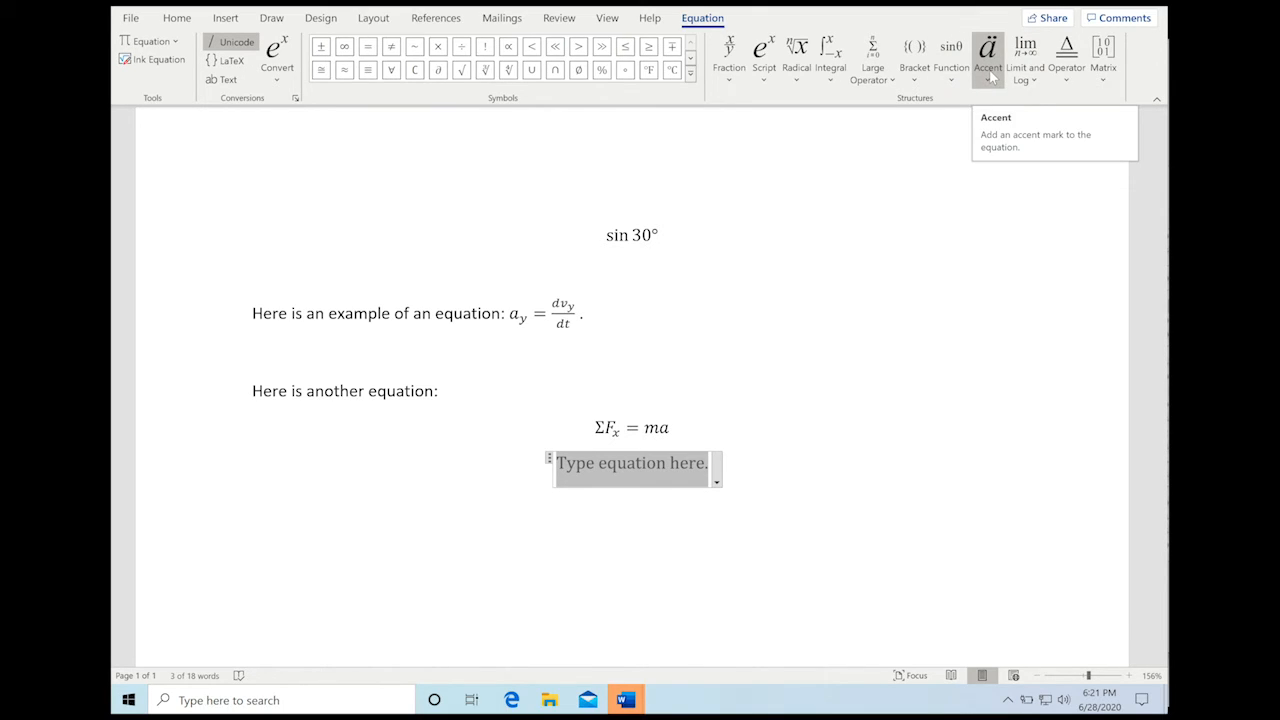
click(990, 78)
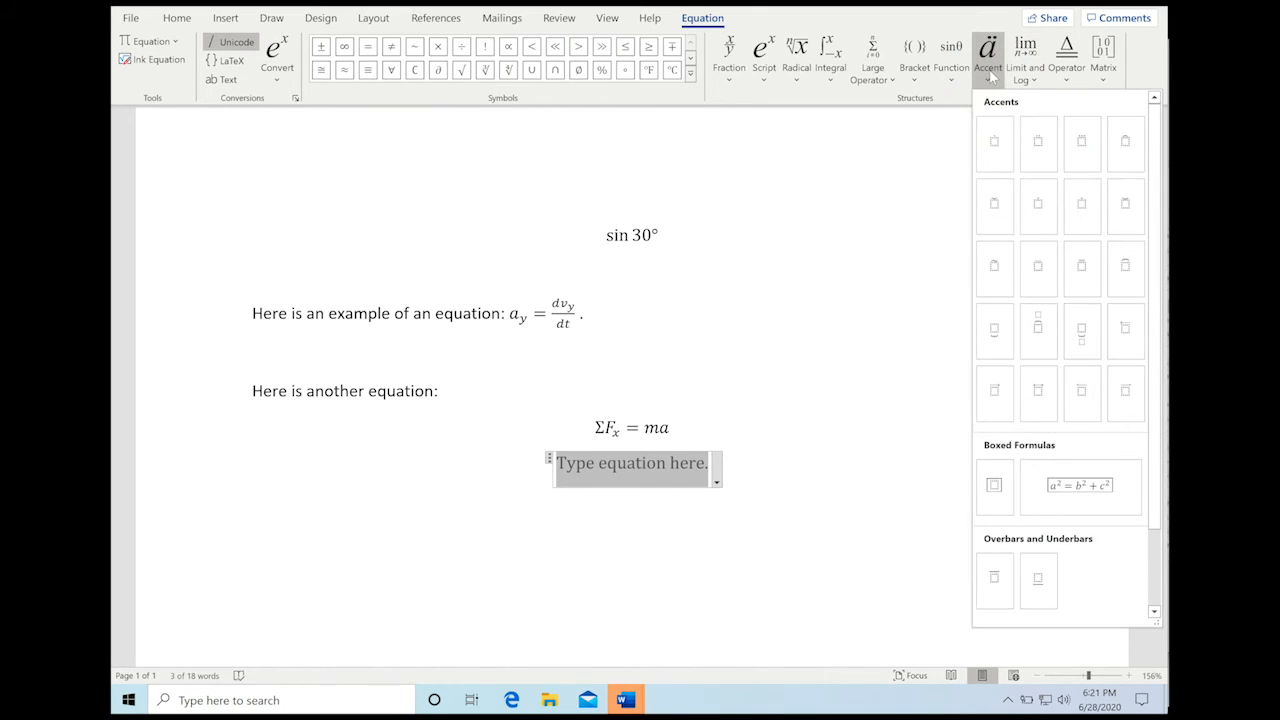
click(995, 394)
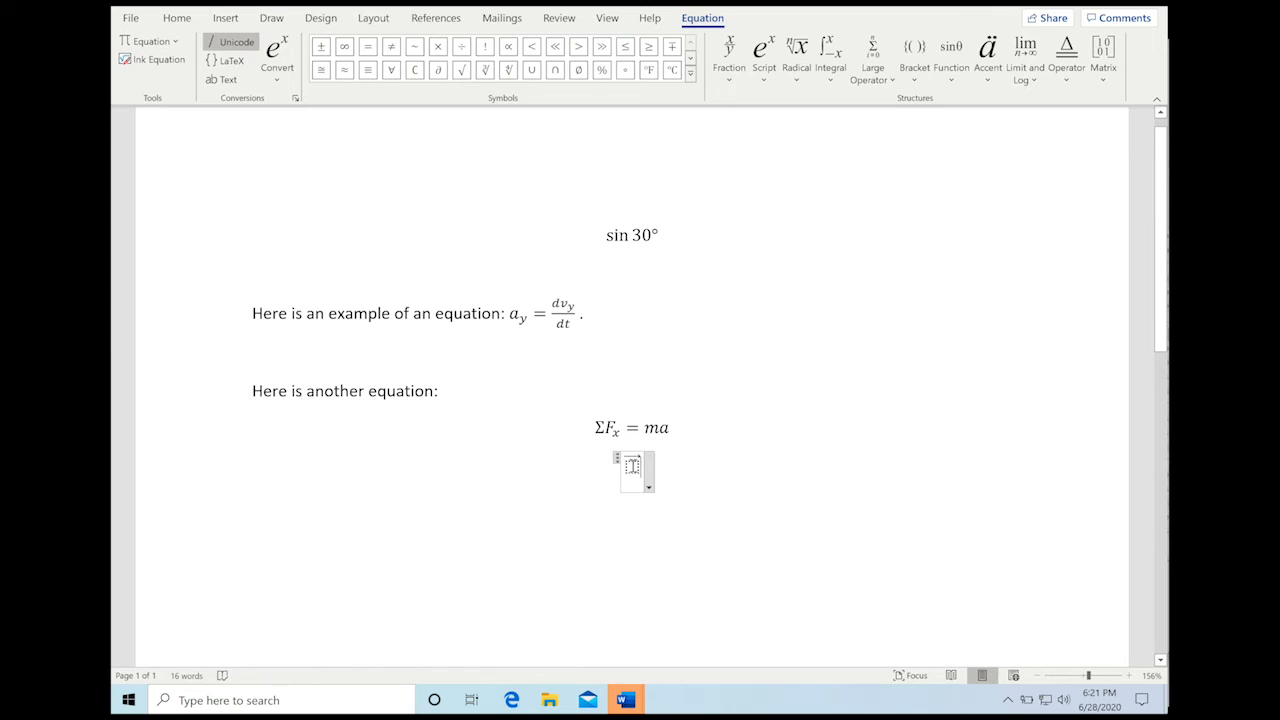
text(r⃗)
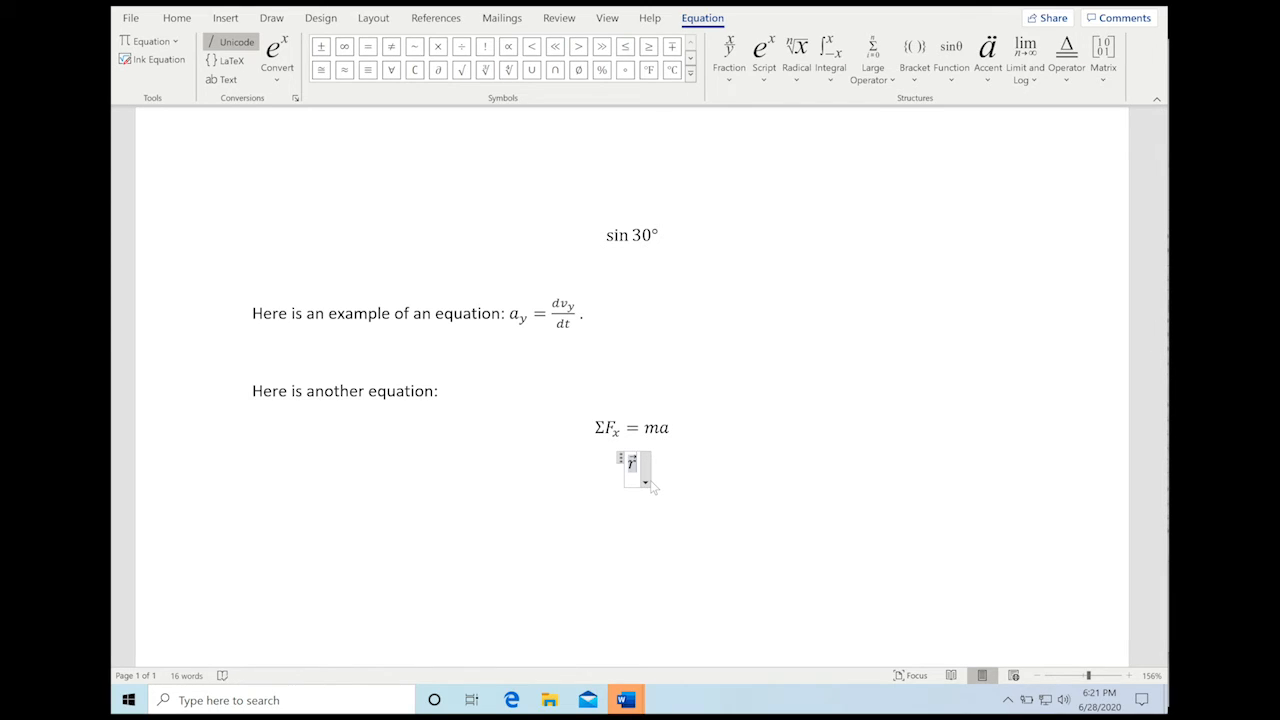
key(Right)
text(=)
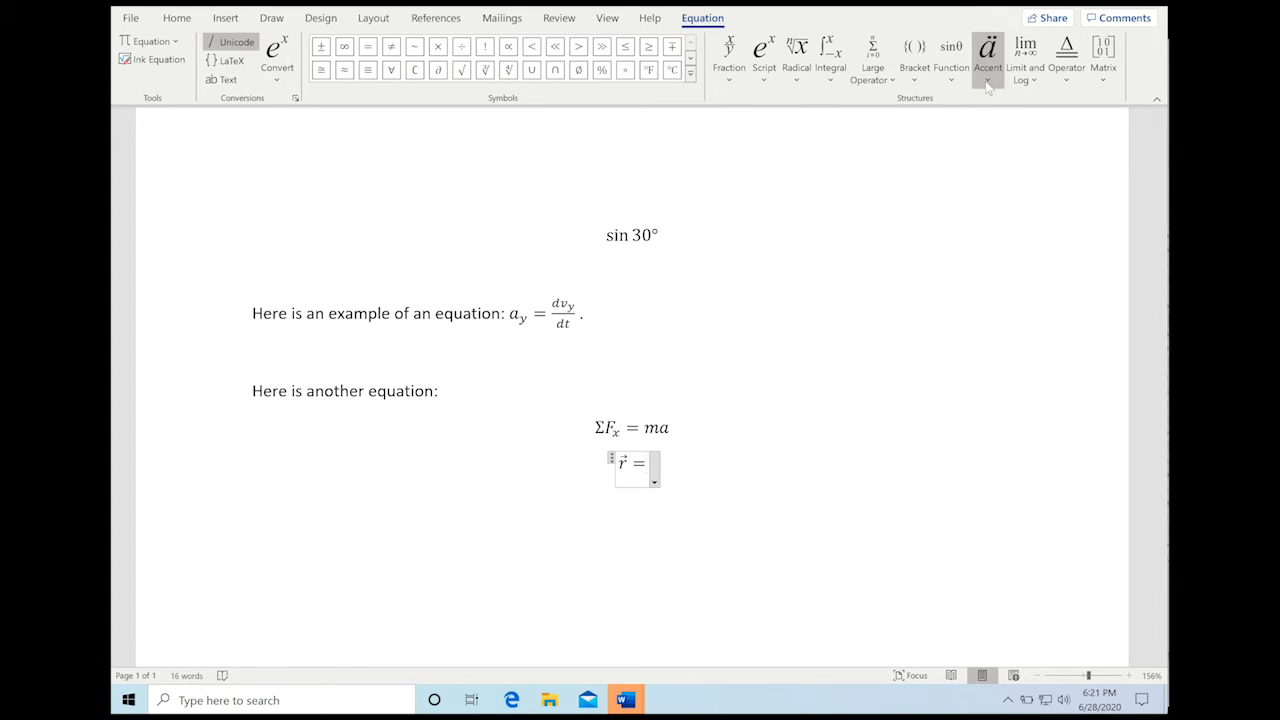
- Complete the right side of the vector equation with 4 and an i carrying a hat accent
text(4)
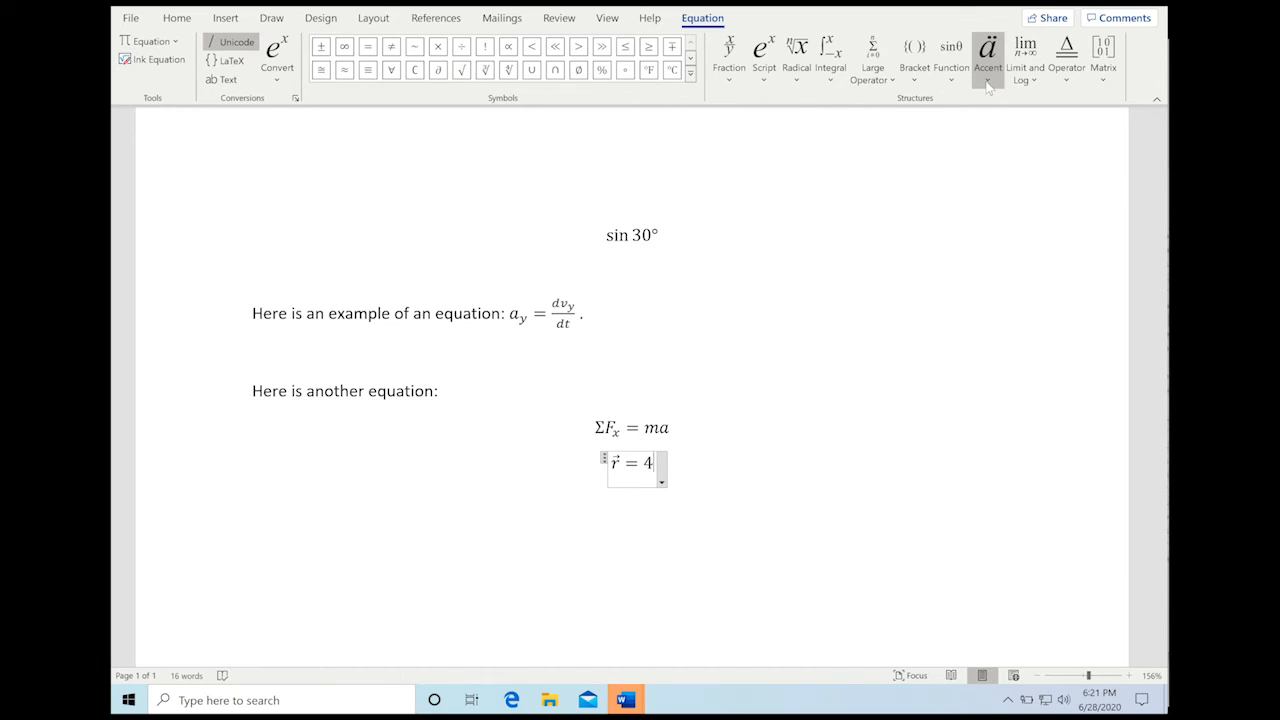
click(993, 70)
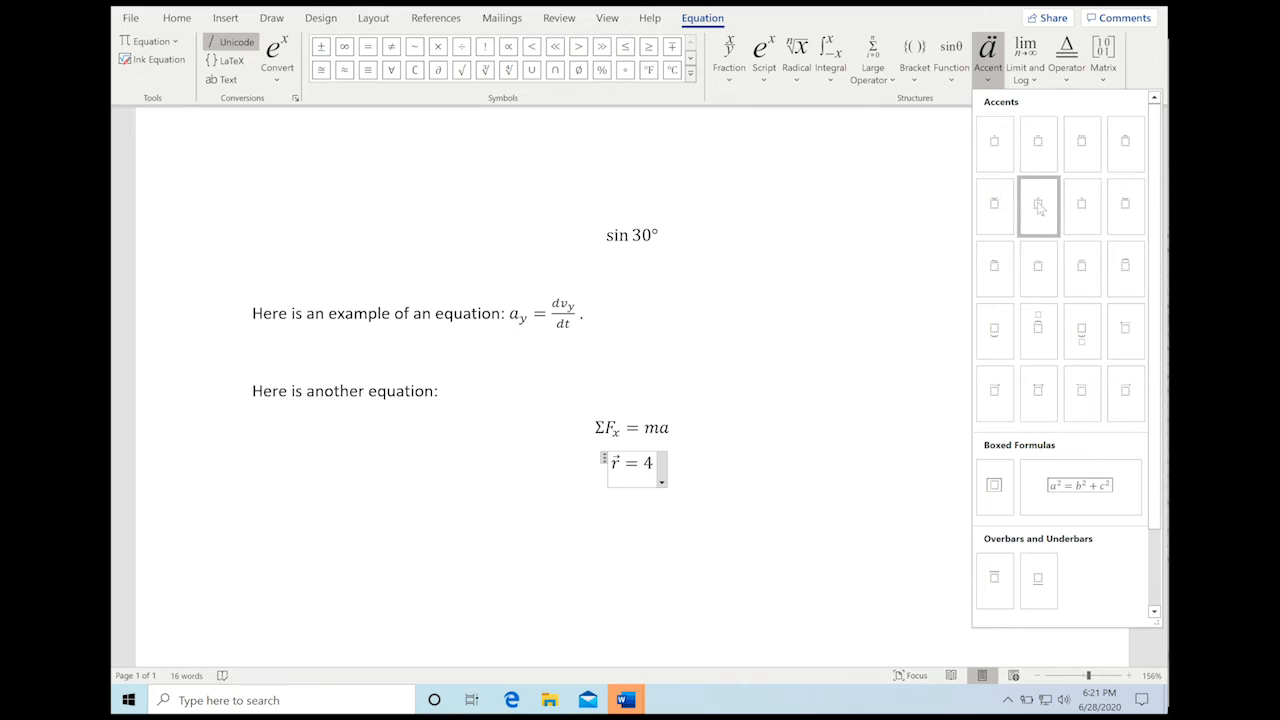
click(1130, 150)
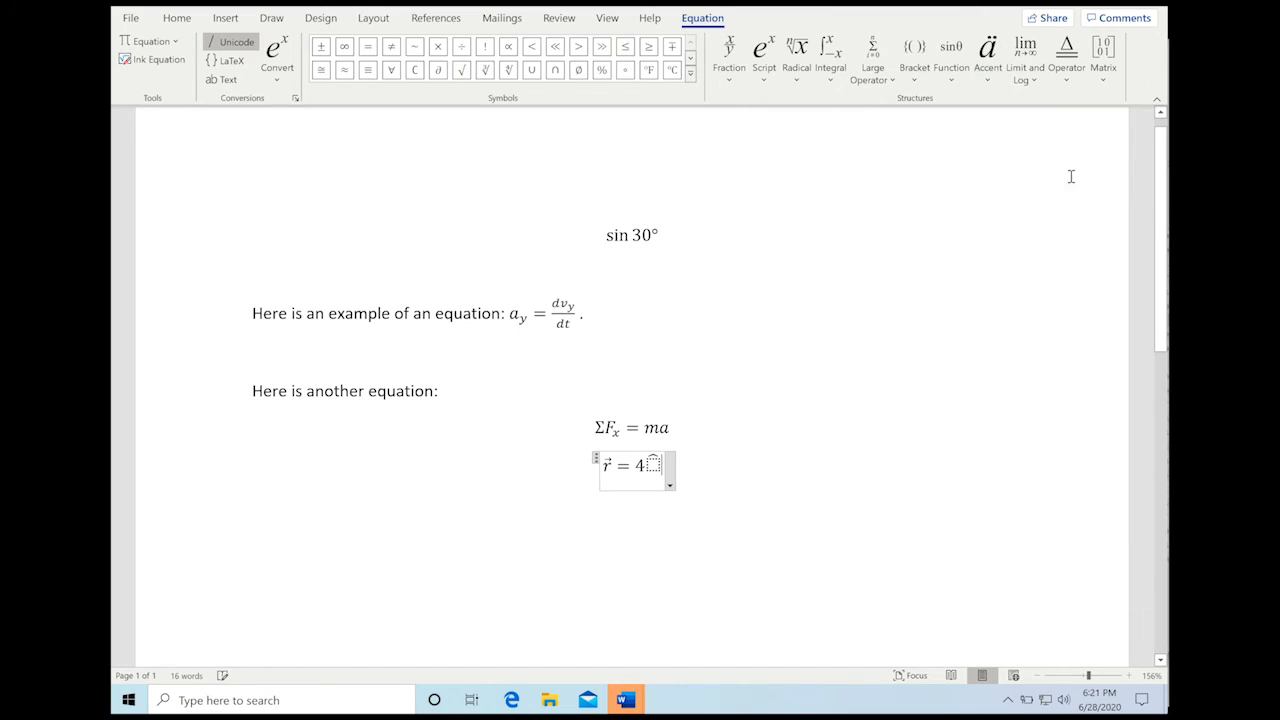
text(i)
click(747, 443)
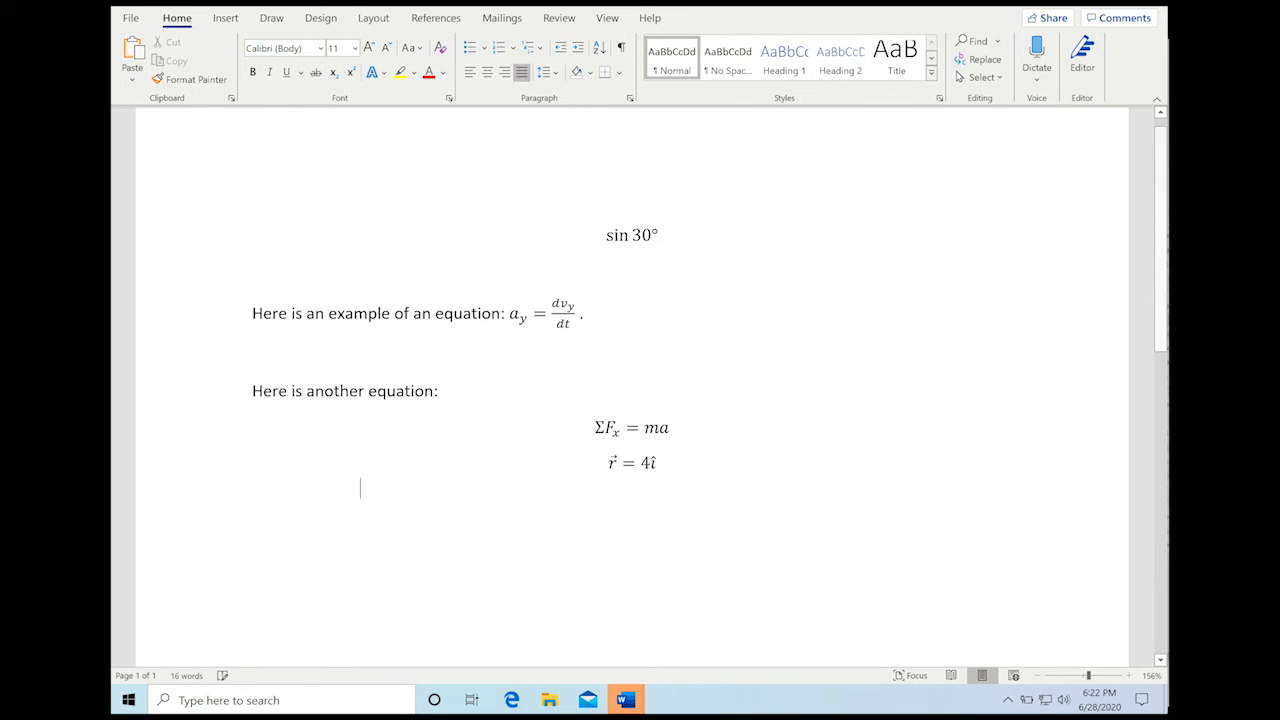
- Insert a new equation below the vector equation containing an empty 2×2 matrix in square brackets
click(360, 490)
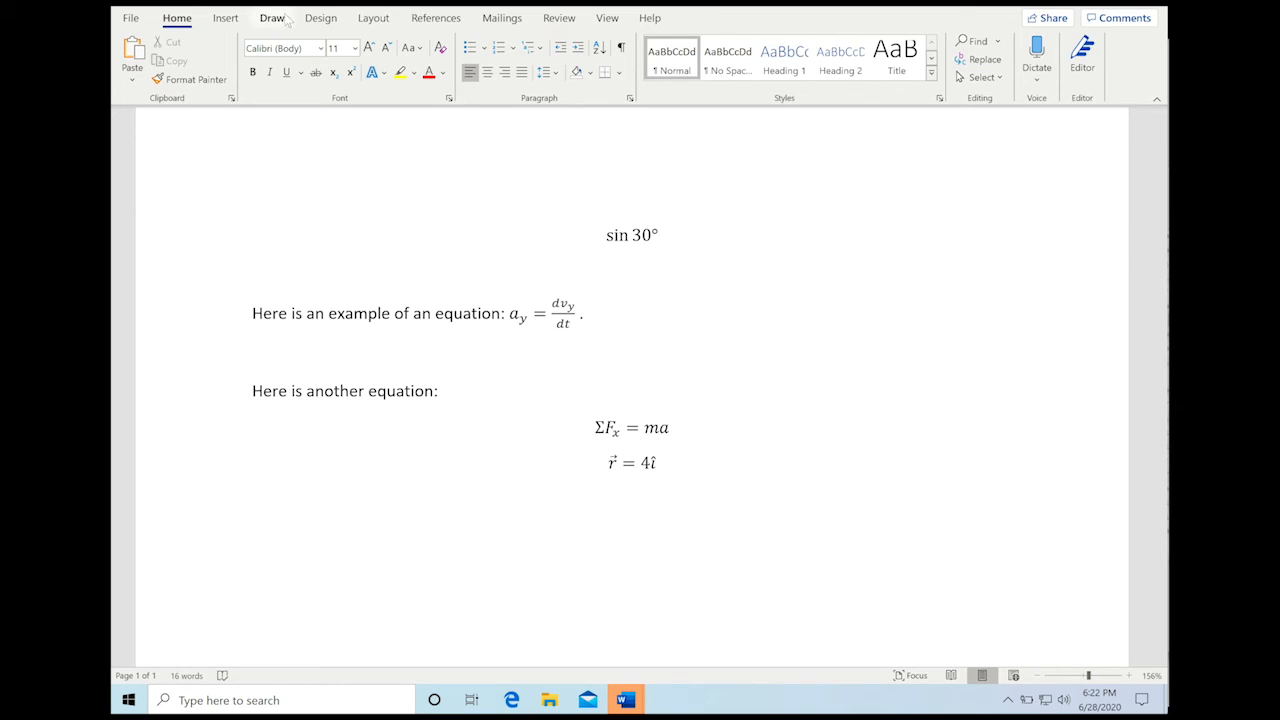
click(226, 18)
click(1030, 41)
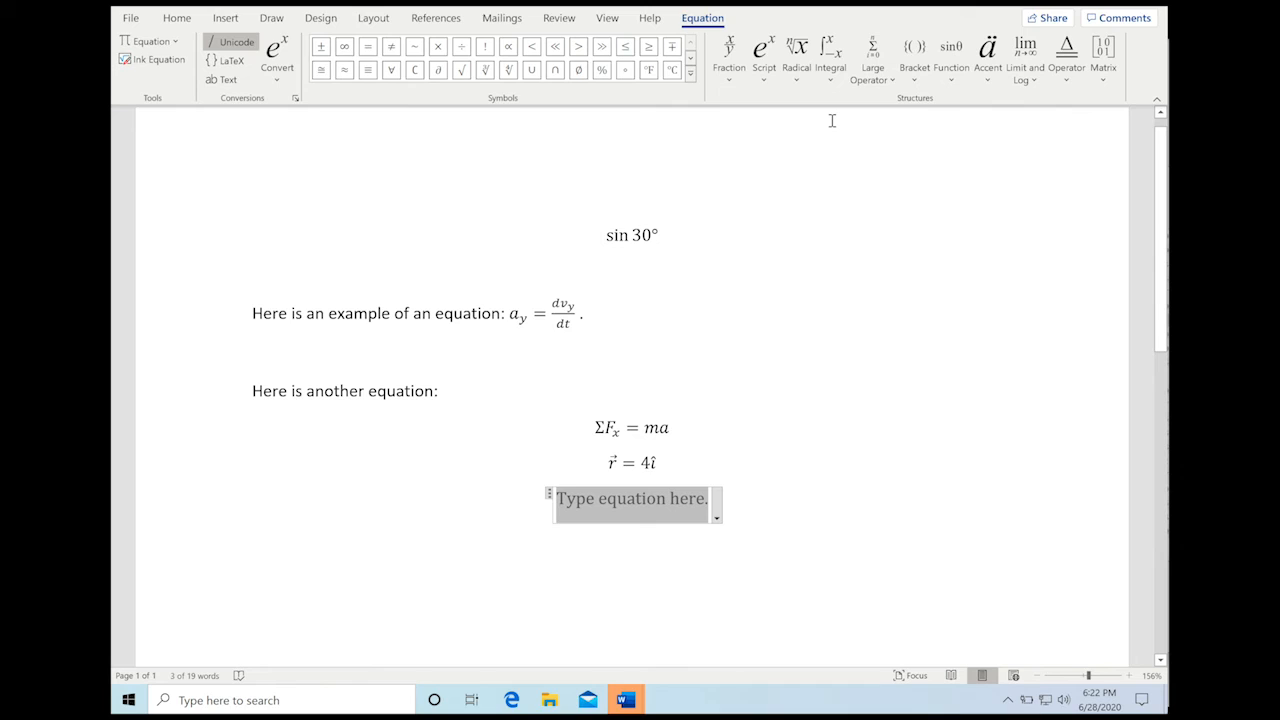
click(1102, 55)
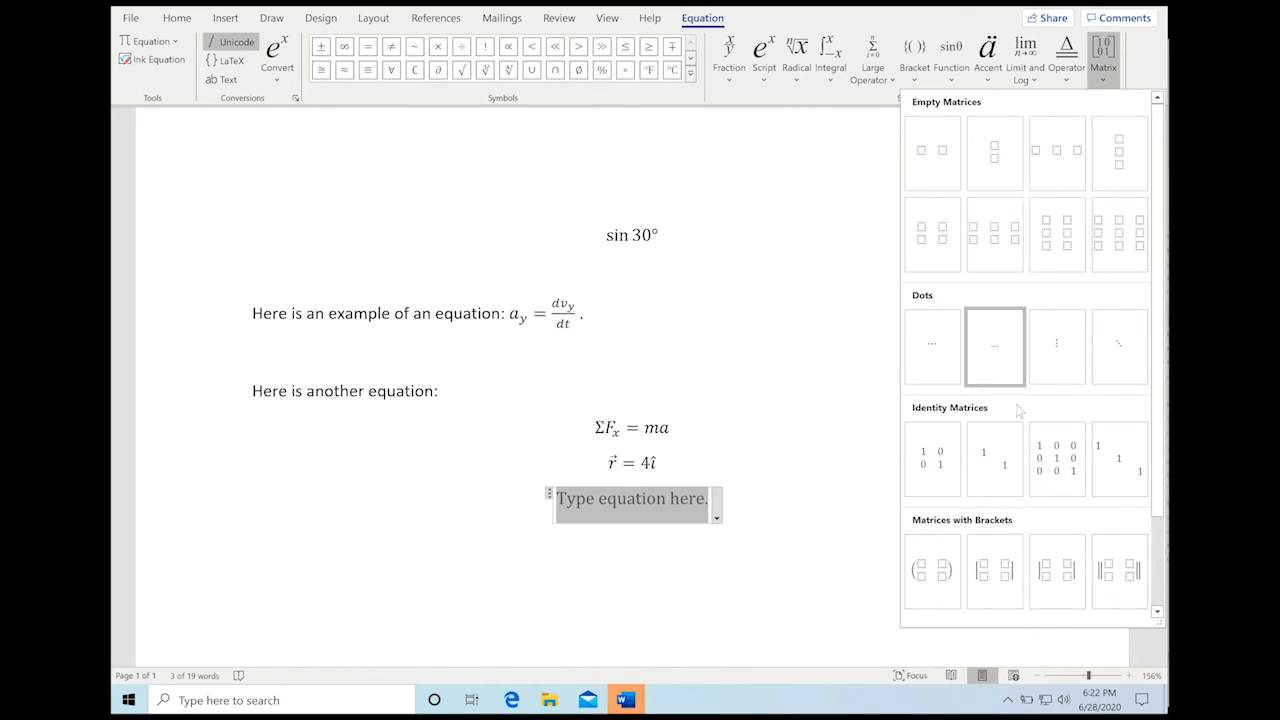
click(996, 575)
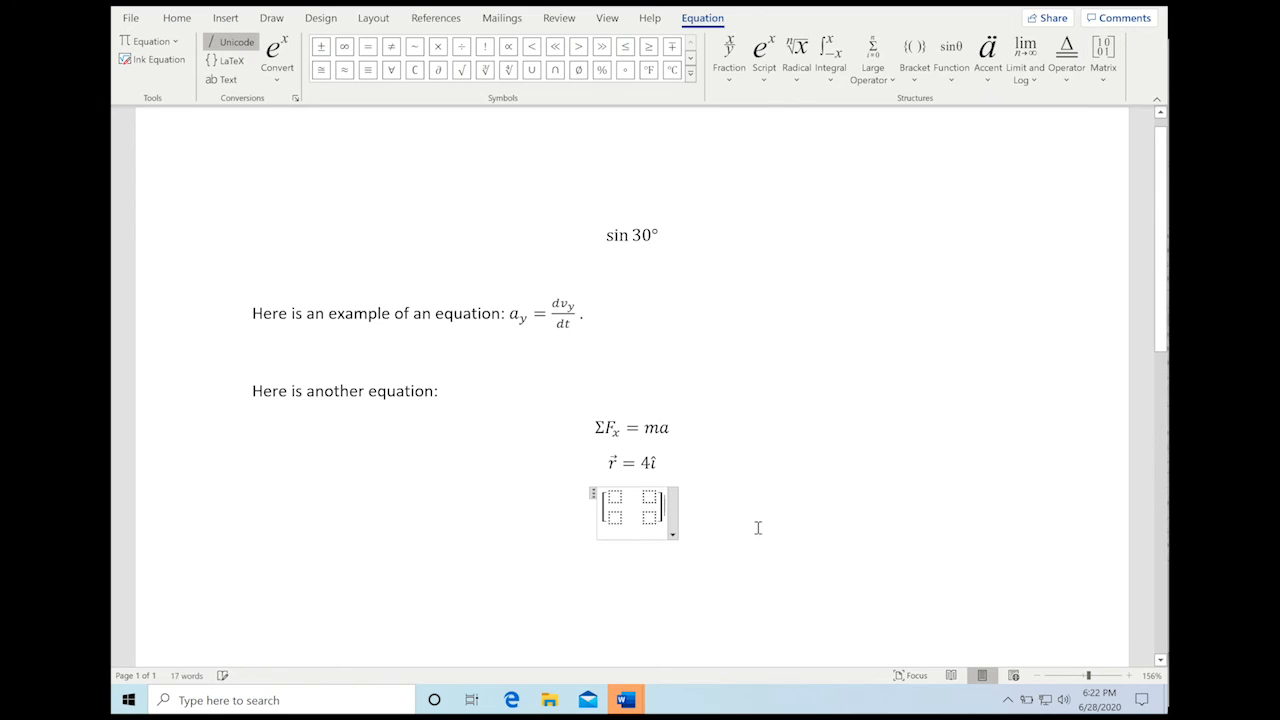
- Fill the 2×2 matrix with 1 and 2 in the first row and 3 and 4 in the second
click(616, 497)
text(12)
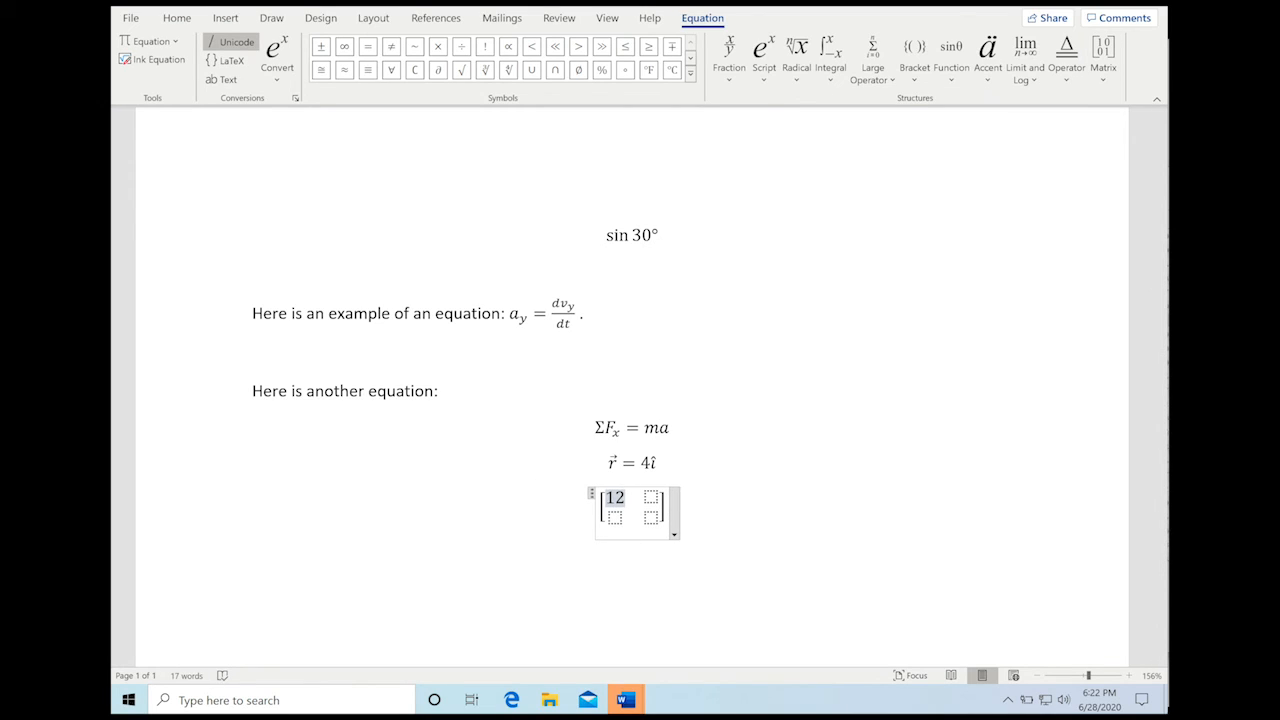
key(BackSpace)
key(Tab)
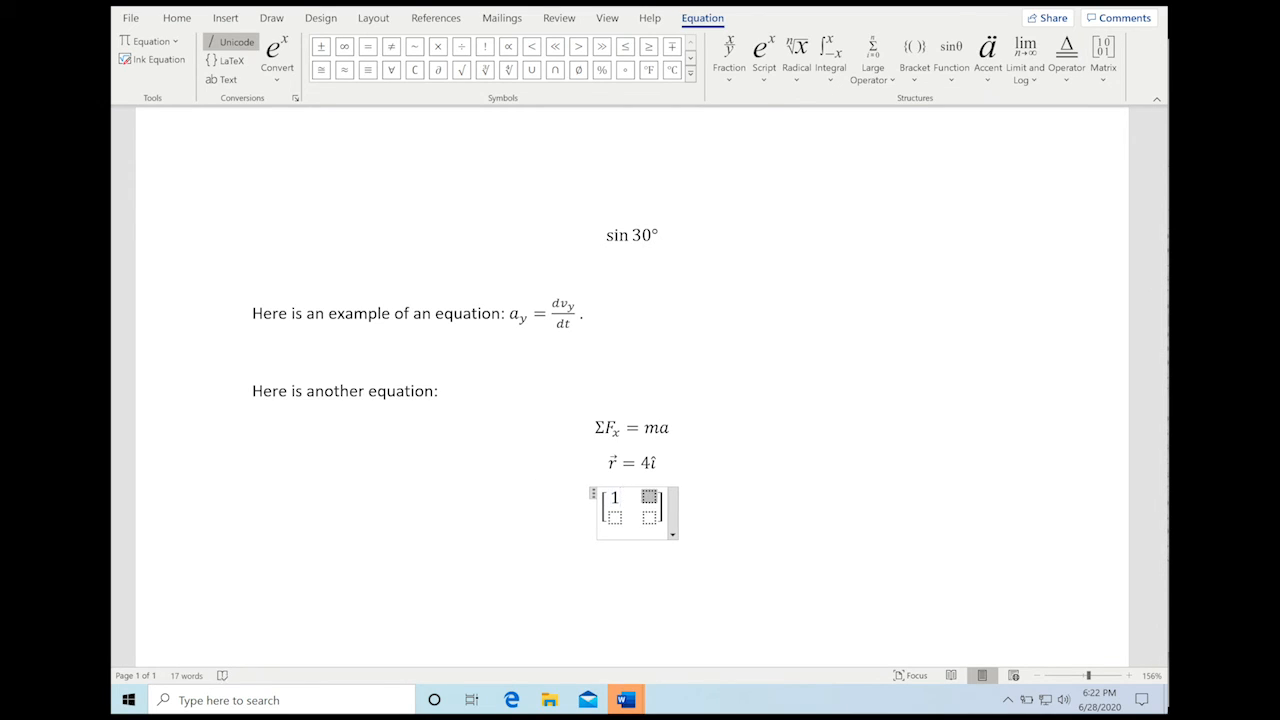
text(2)
key(Tab)
text(3)
key(Tab)
text(4)
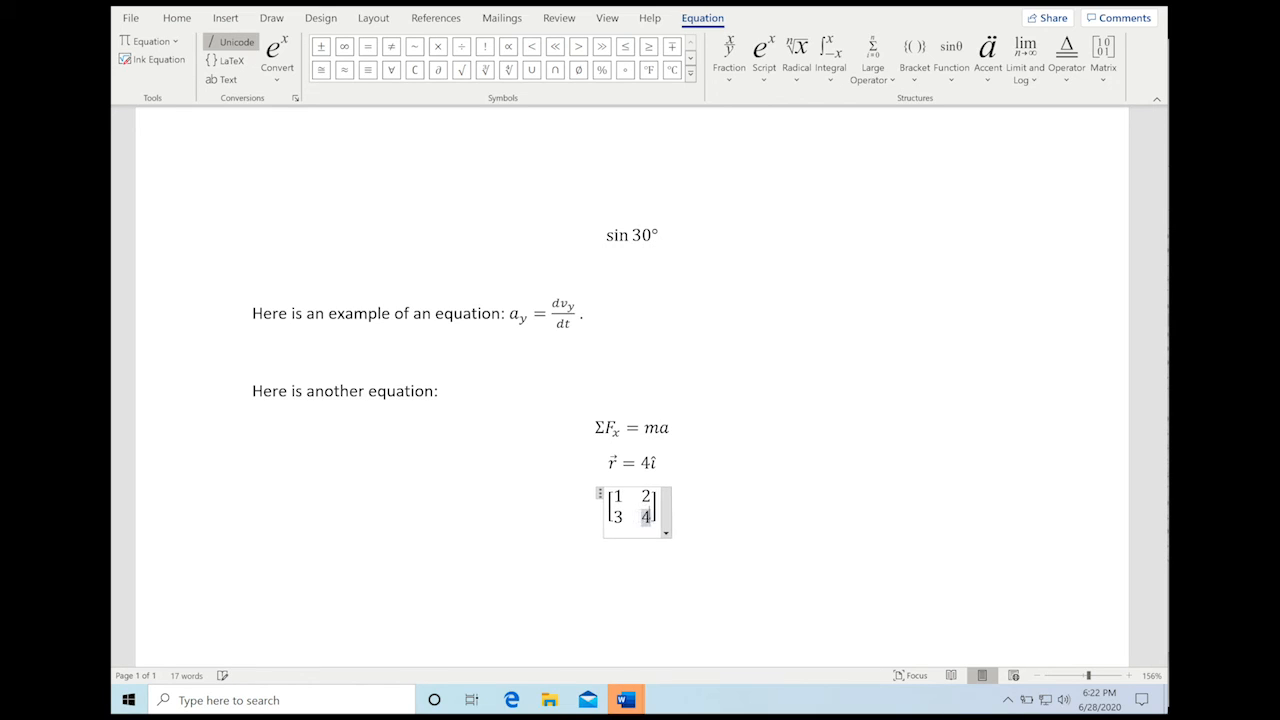
- Insert a new equation below the matrix containing an integral with placeholders for both limits
click(680, 572)
click(225, 18)
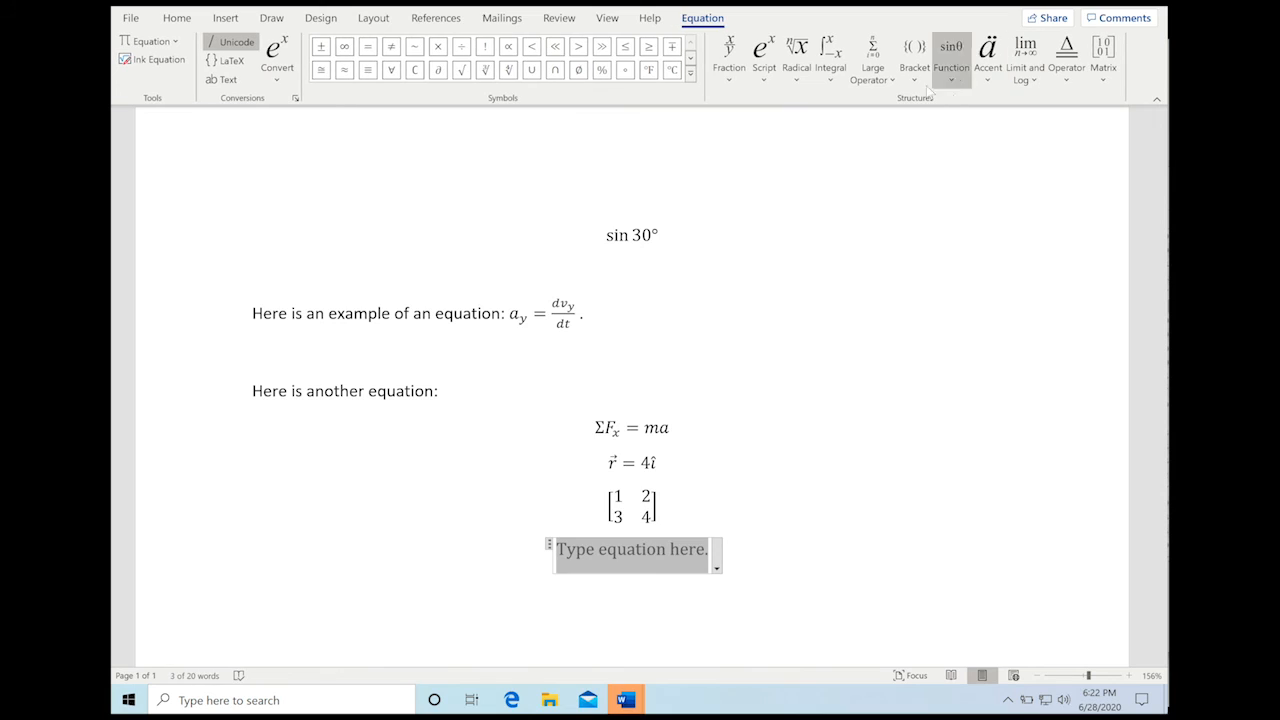
click(766, 80)
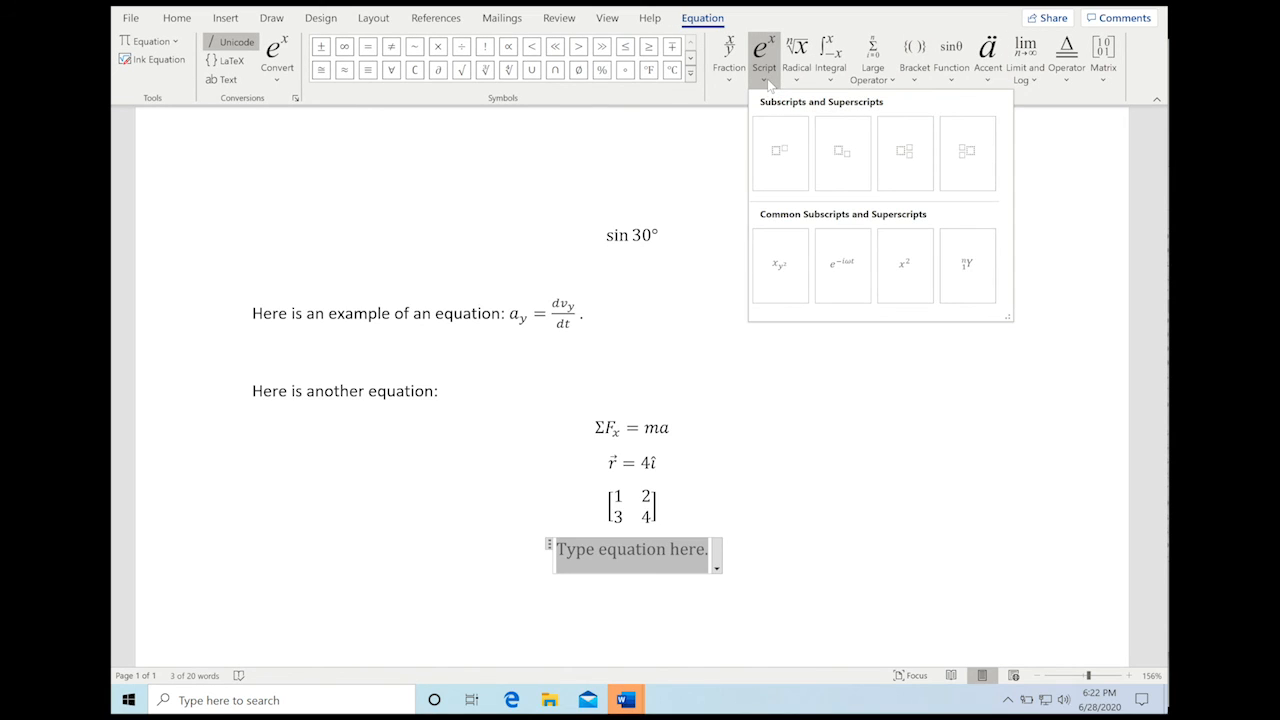
click(836, 76)
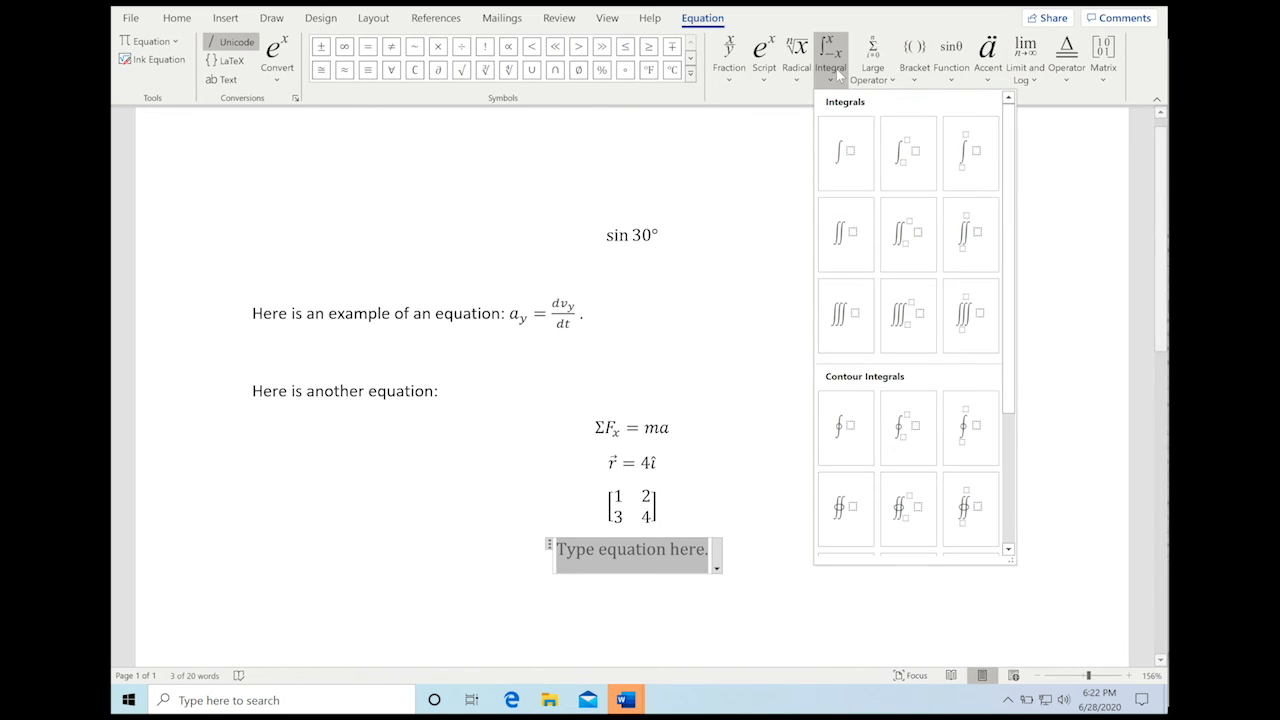
click(907, 152)
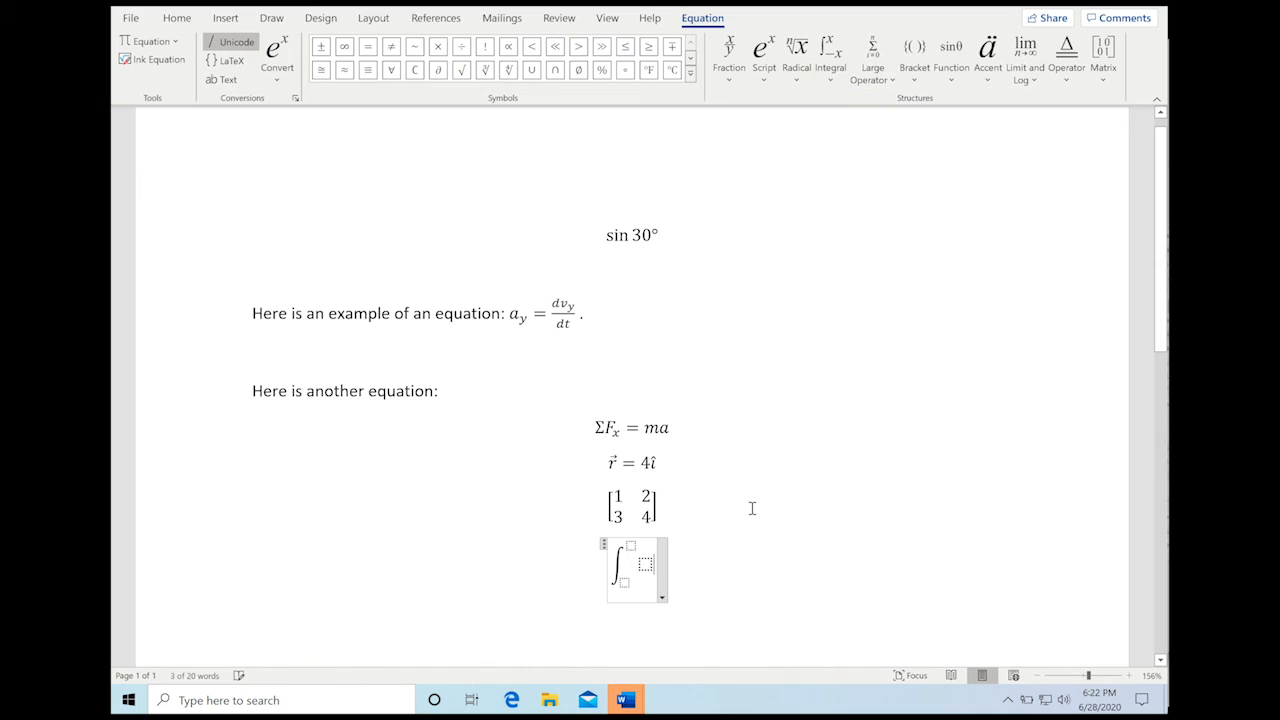
- Enter f(x)dx as the integrand and set the integral's lower limit to 0 and upper limit to 1
click(646, 566)
text(f(x))
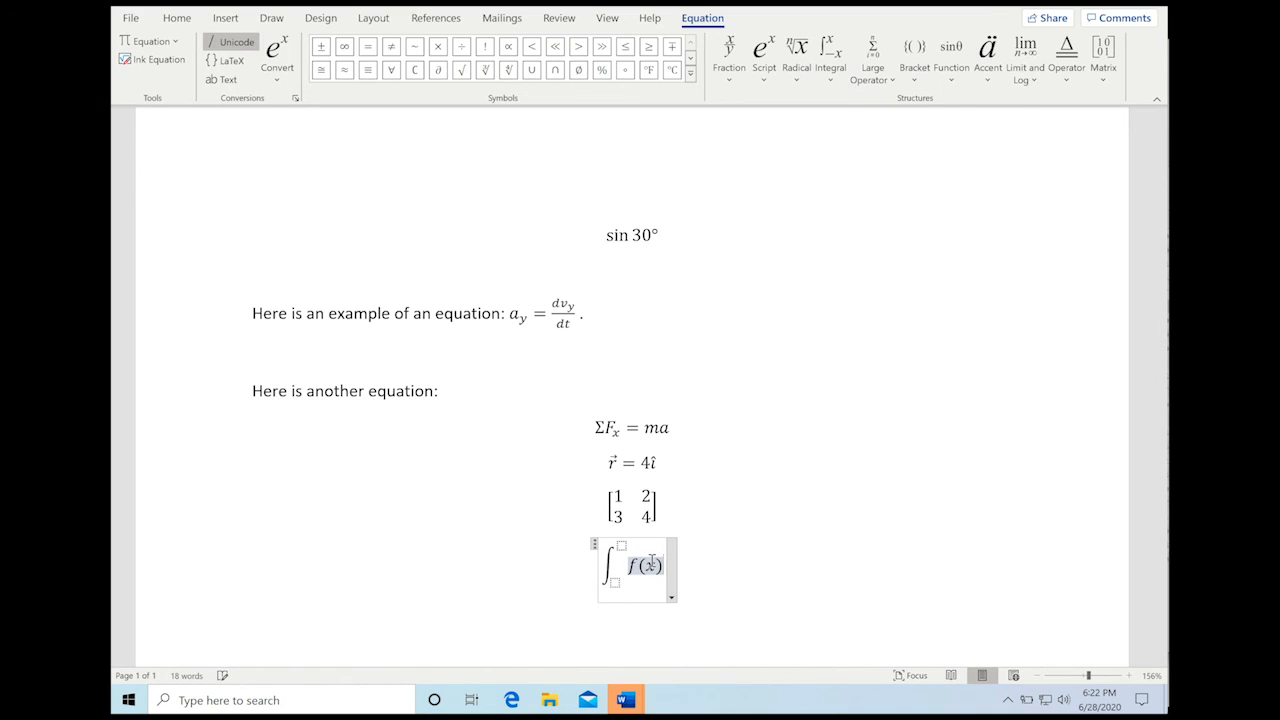
text(dx)
click(605, 582)
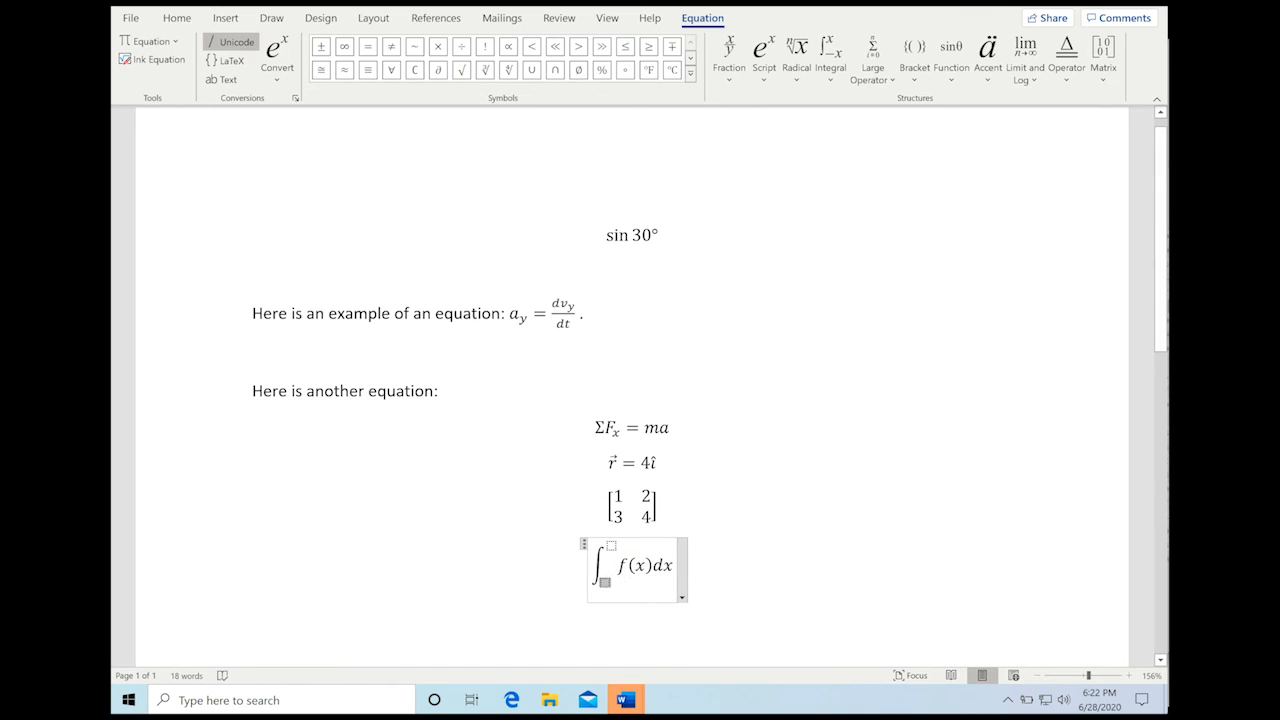
text(0)
key(Right)
text(1)
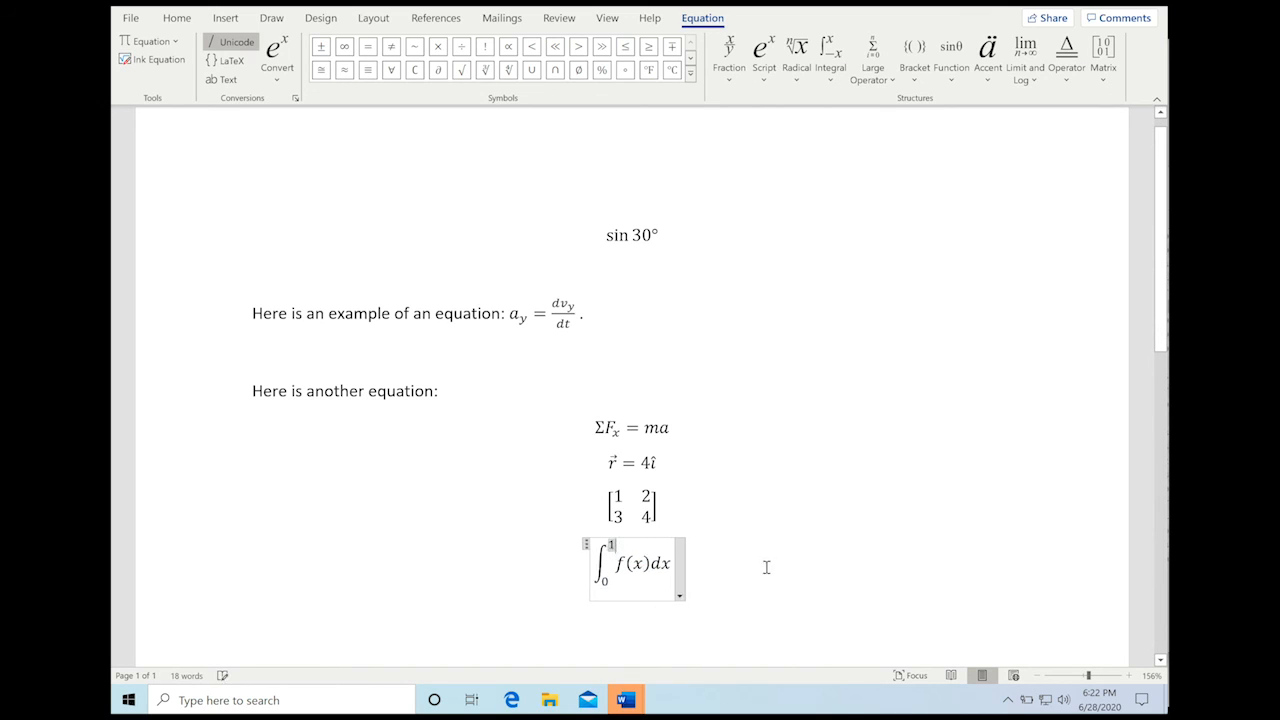
click(803, 585)
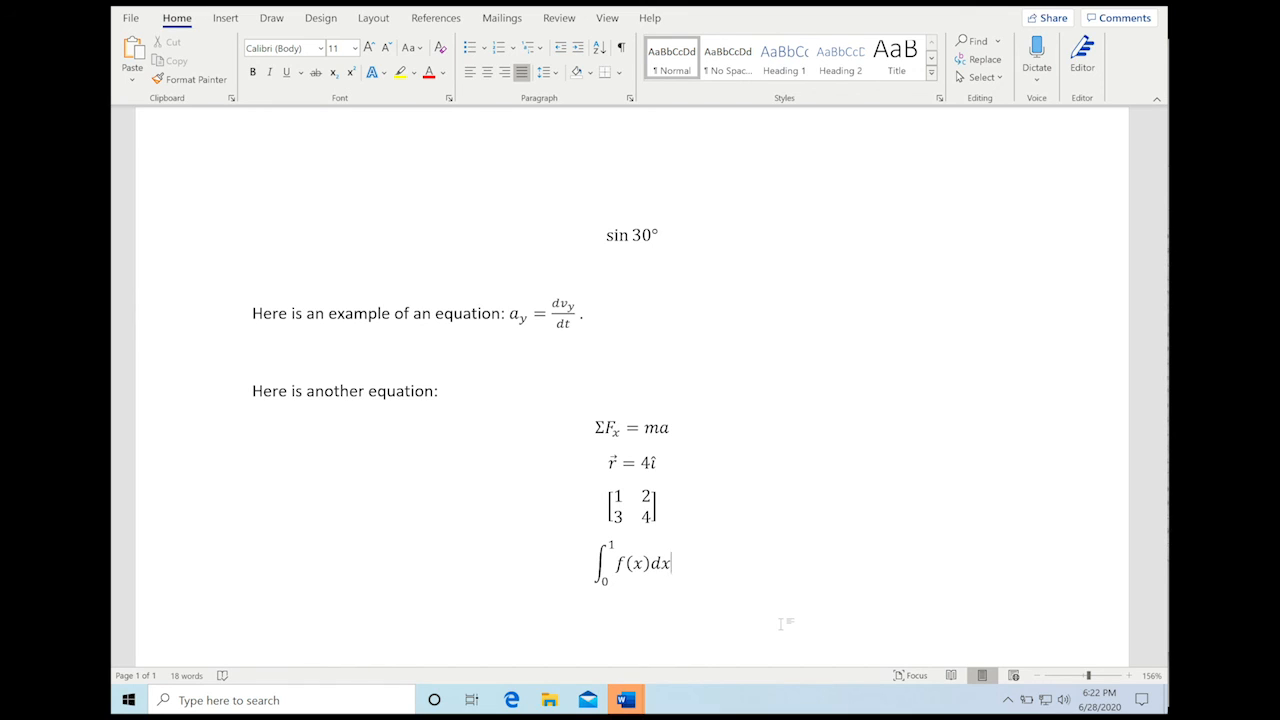
- Change the integral equation from display to inline format
click(668, 567)
click(680, 596)
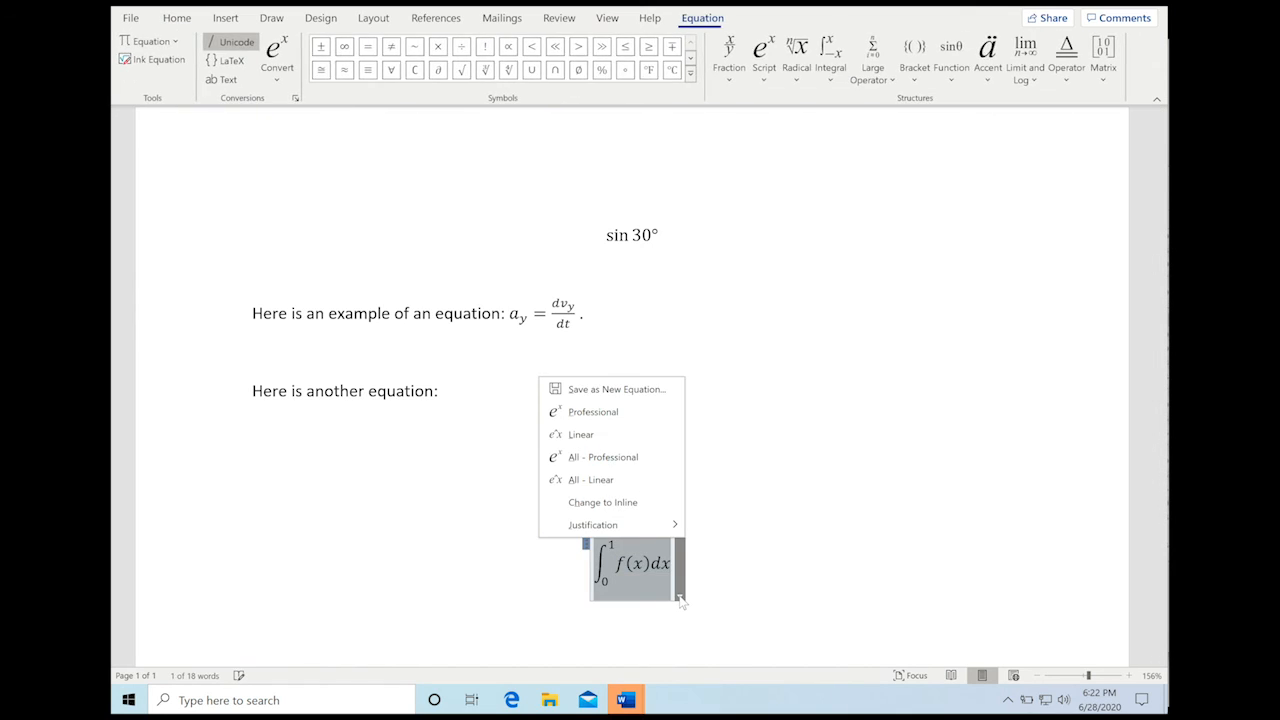
click(615, 502)
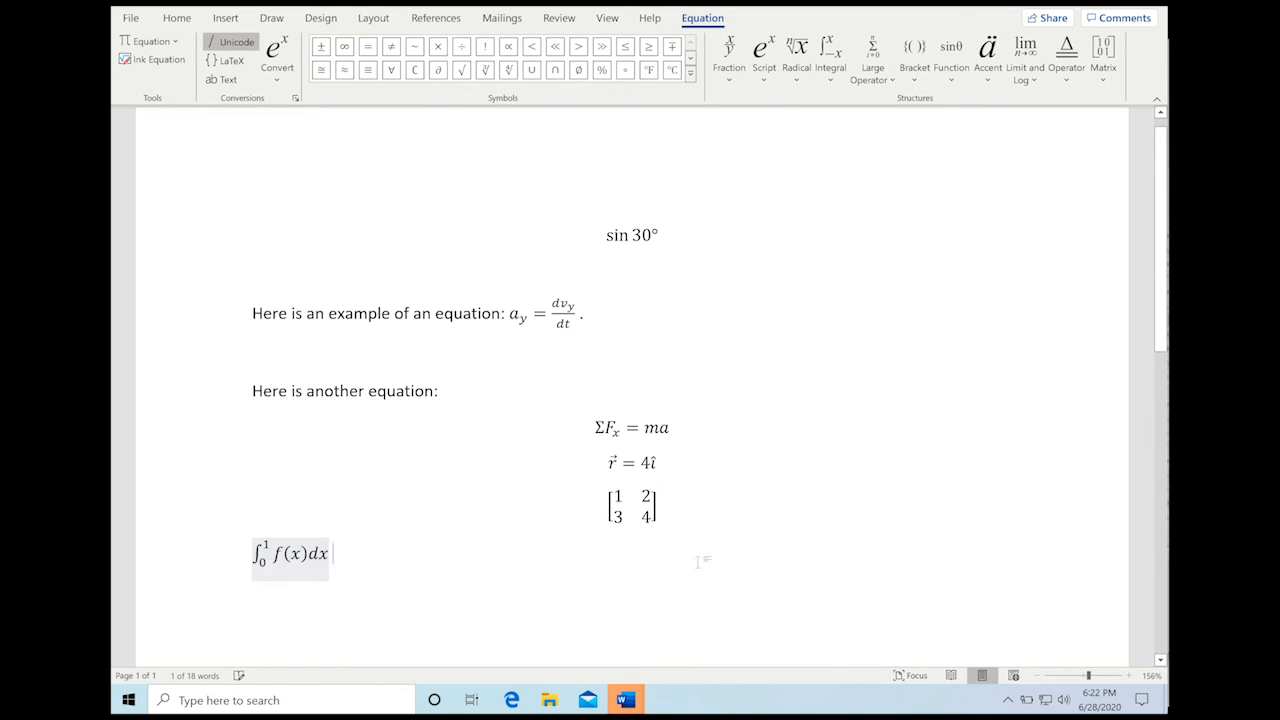
click(324, 604)
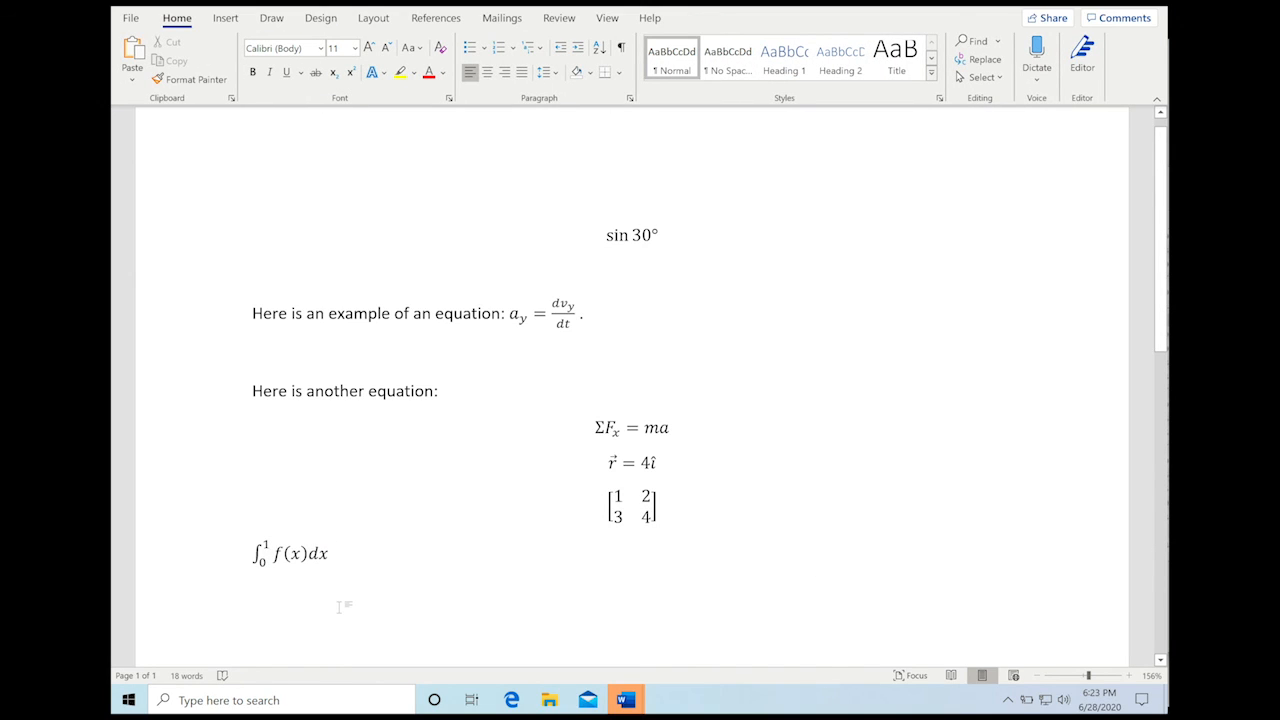